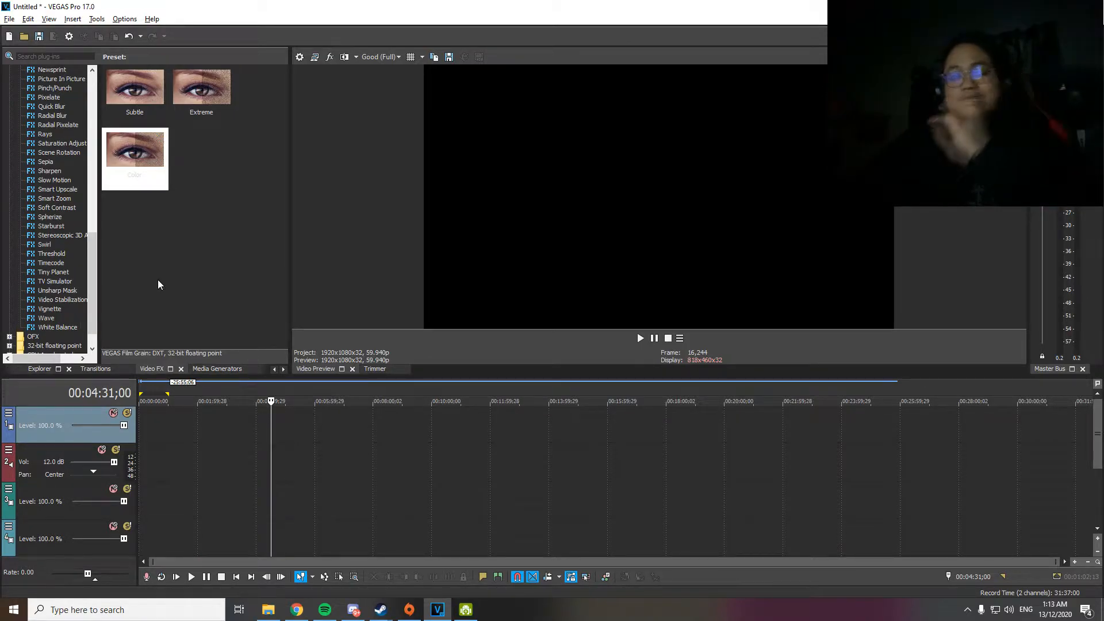
View the Explorer's files and the list of all media in the project
left_click(35, 369)
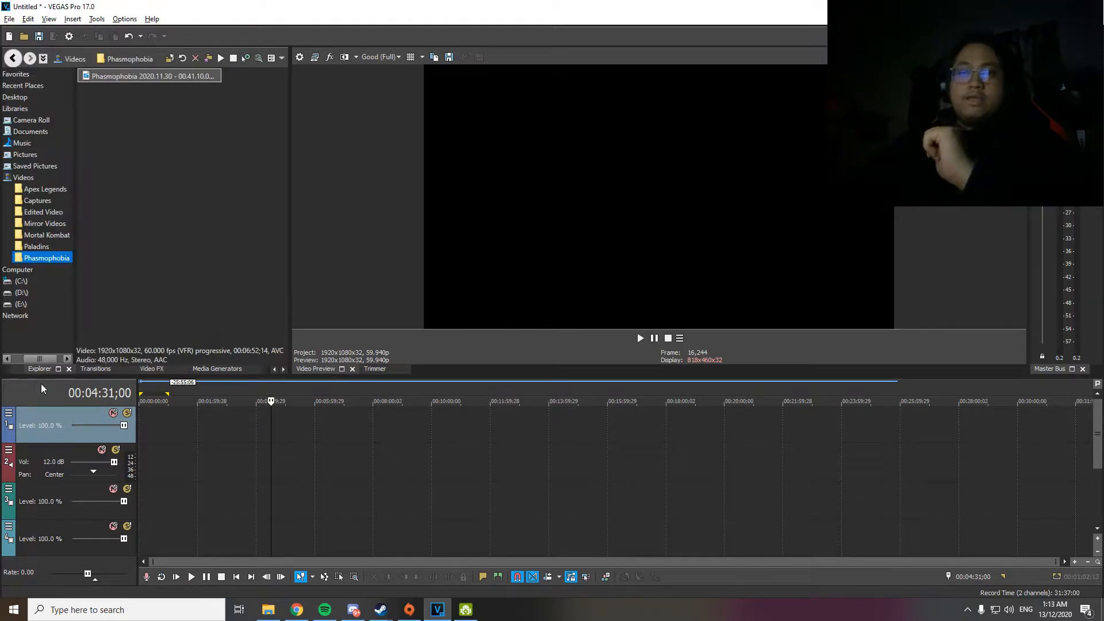
left_click(6, 372)
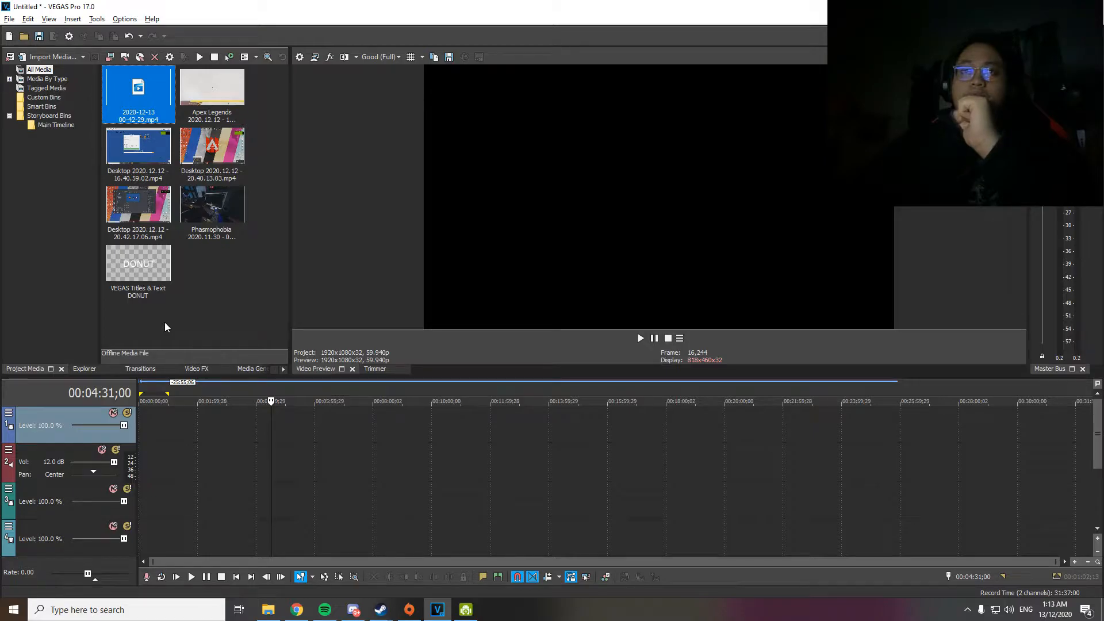
left_click(24, 37)
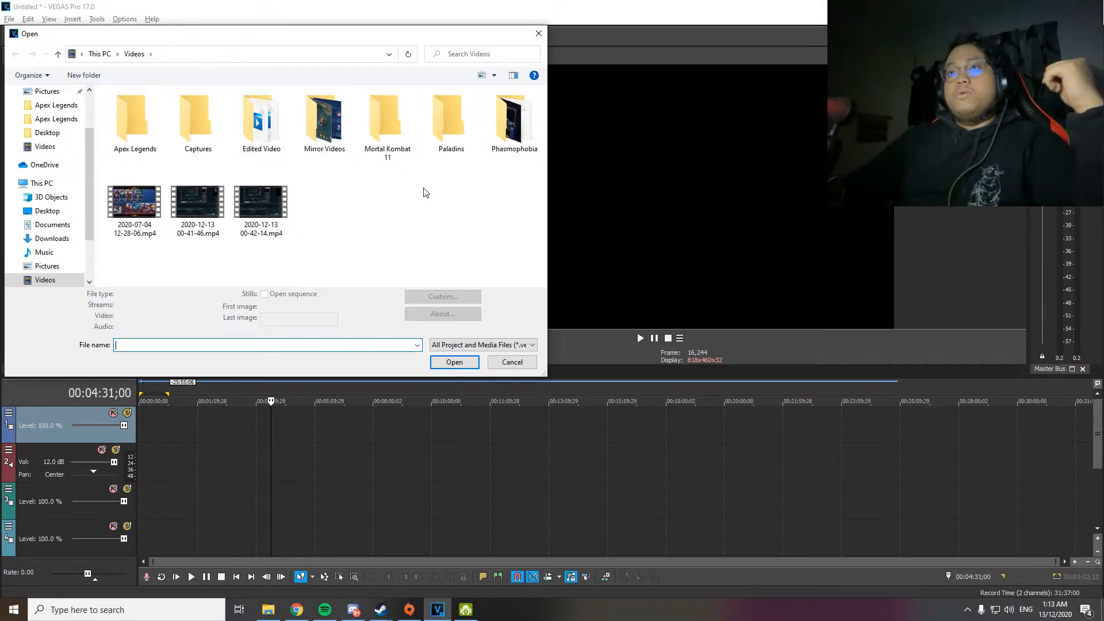
key("Escape")
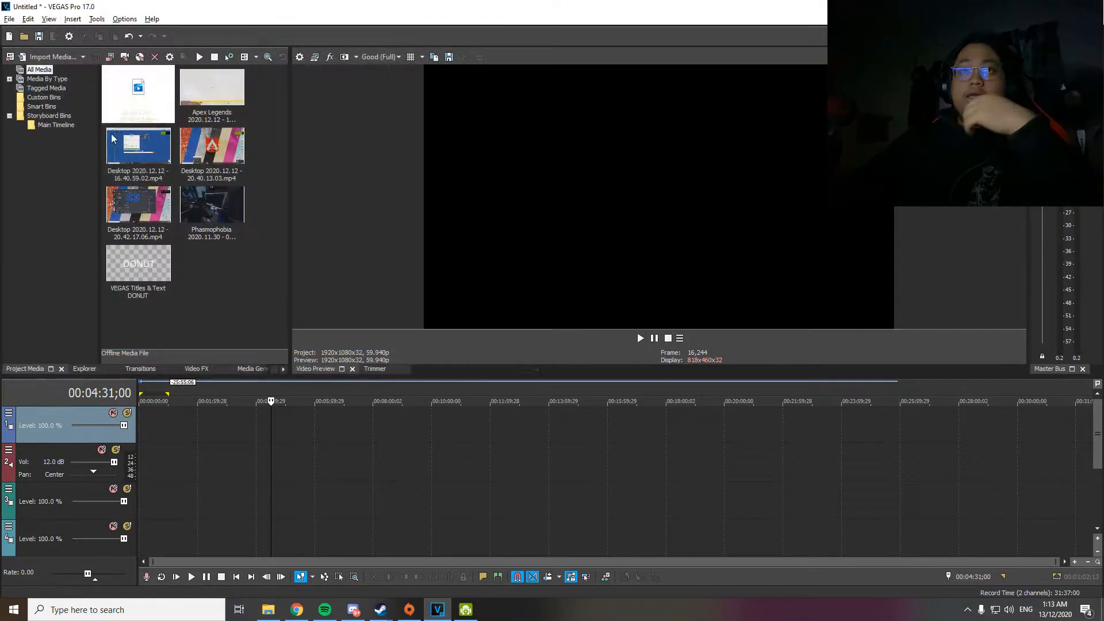
left_click(24, 37)
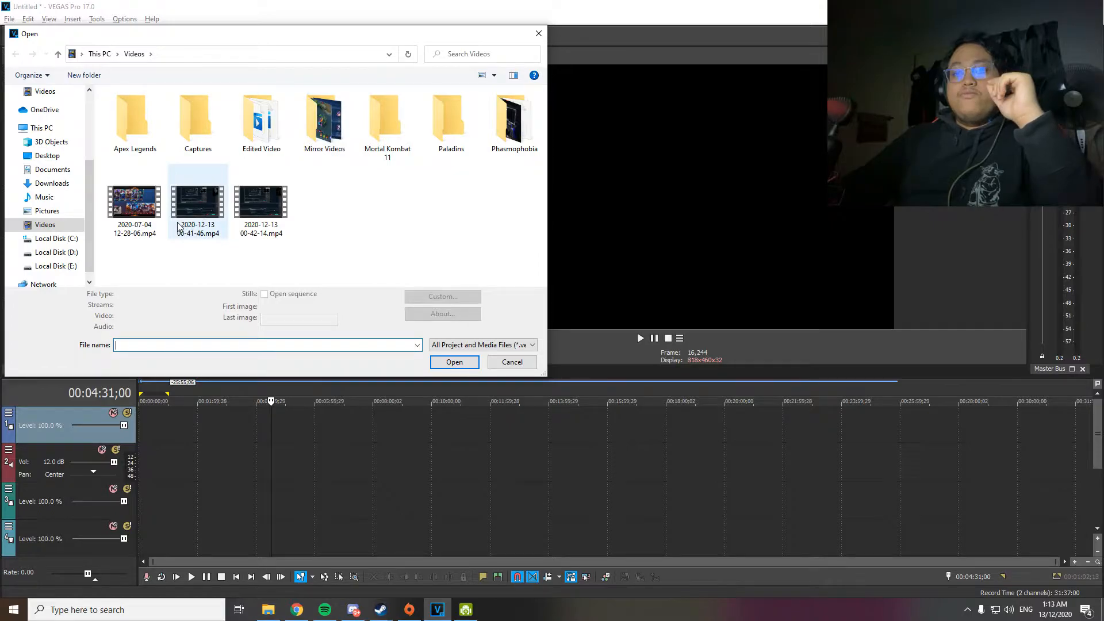
left_click(513, 121)
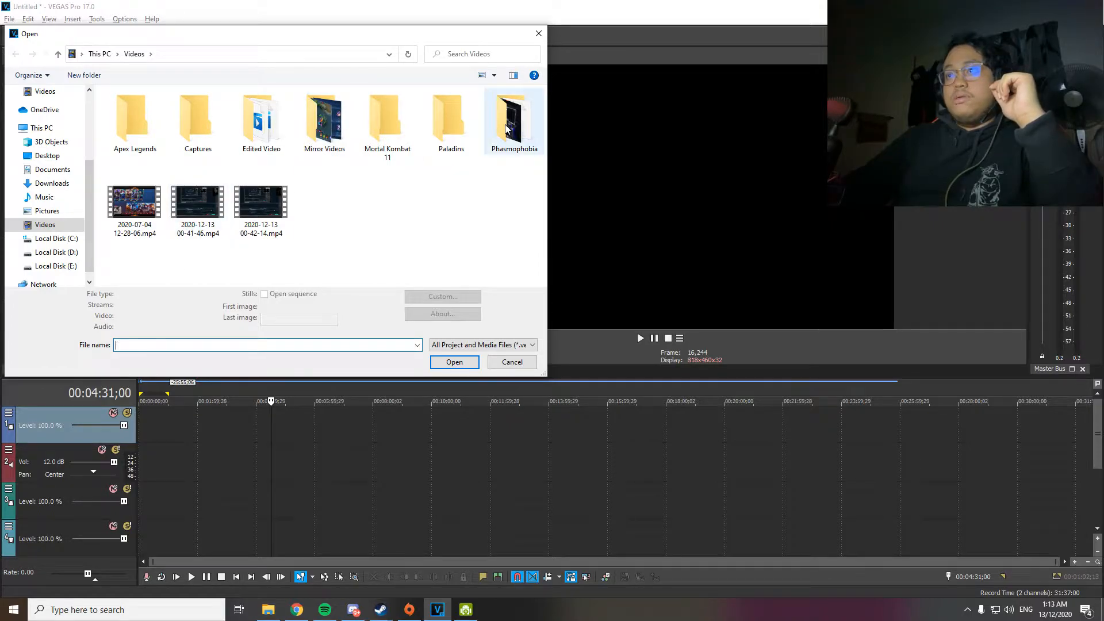
double_click(332, 133)
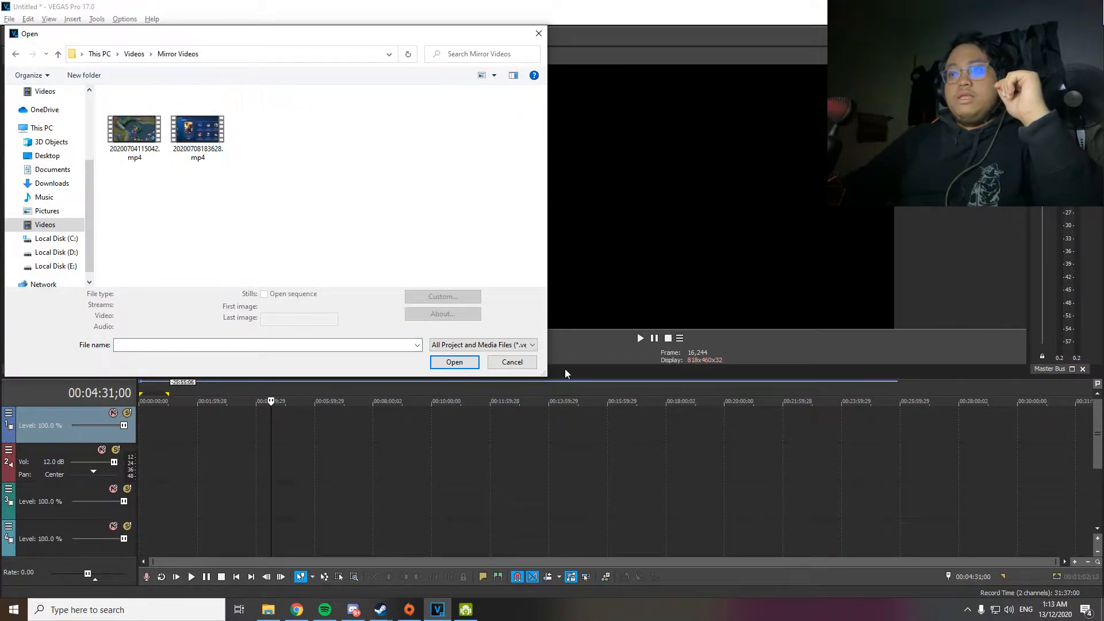
left_click(511, 362)
Import 4k valor.mp4 from the Edited Video folder and place its clip at the start of the first video track
left_click(24, 38)
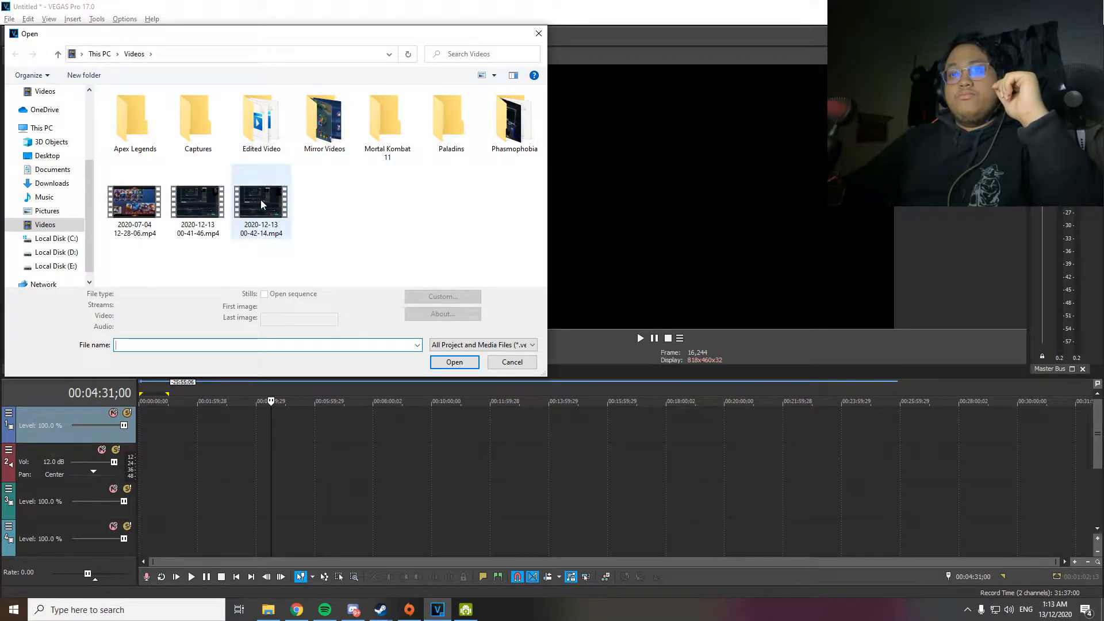
double_click(263, 125)
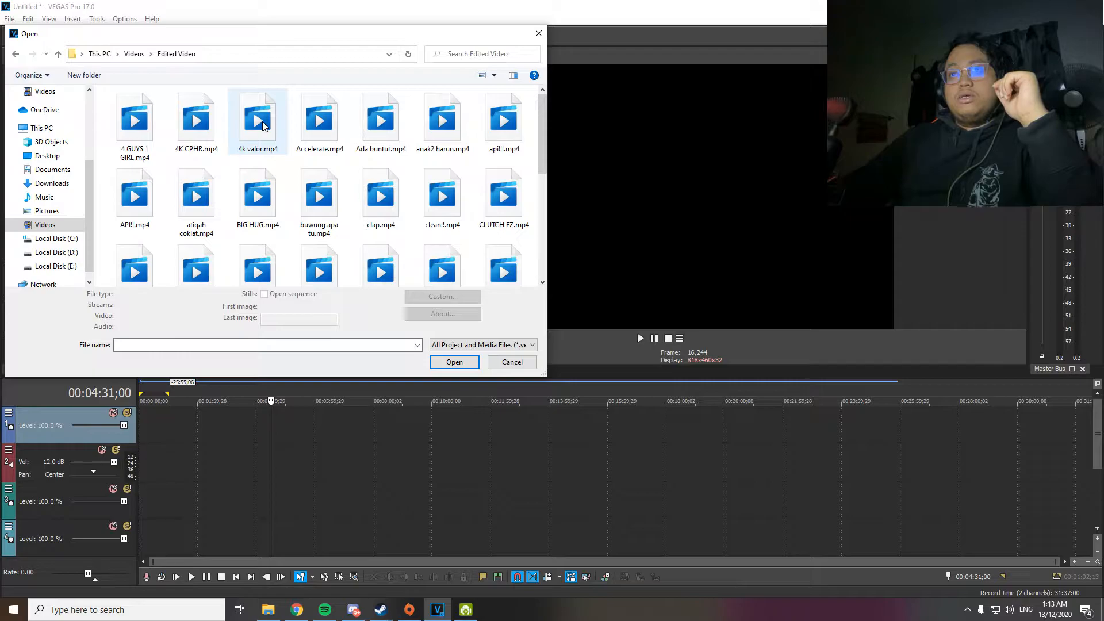
double_click(262, 125)
left_click(642, 239)
left_click_drag(138, 94, 152, 423)
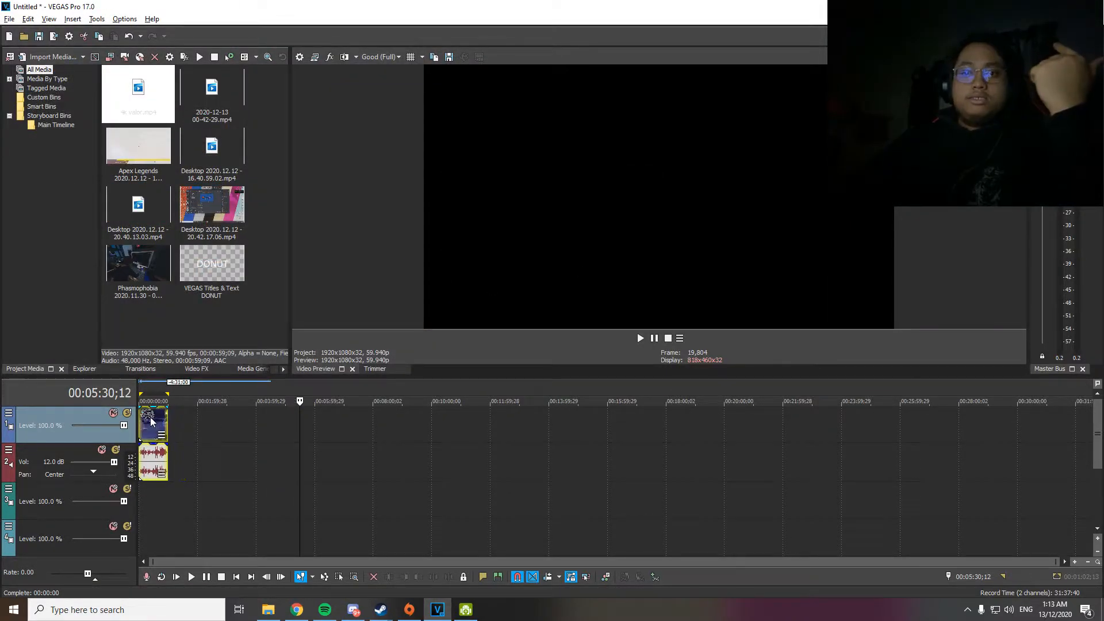
Import api!!!.mp4 and move its clip to about 15 seconds after the end of the first clip
left_click(24, 36)
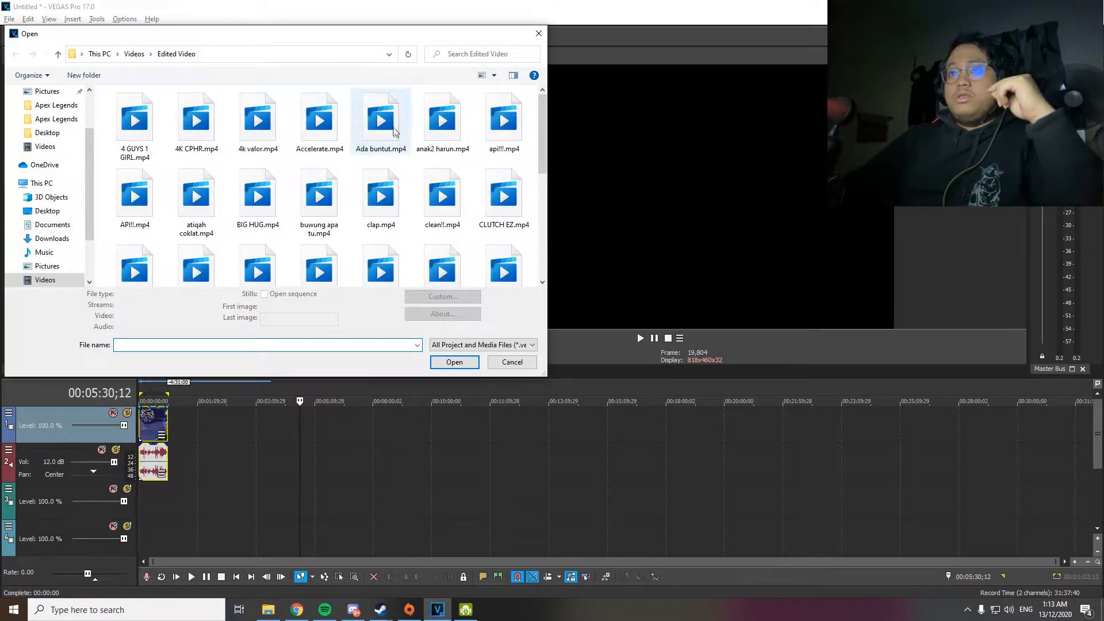
double_click(481, 144)
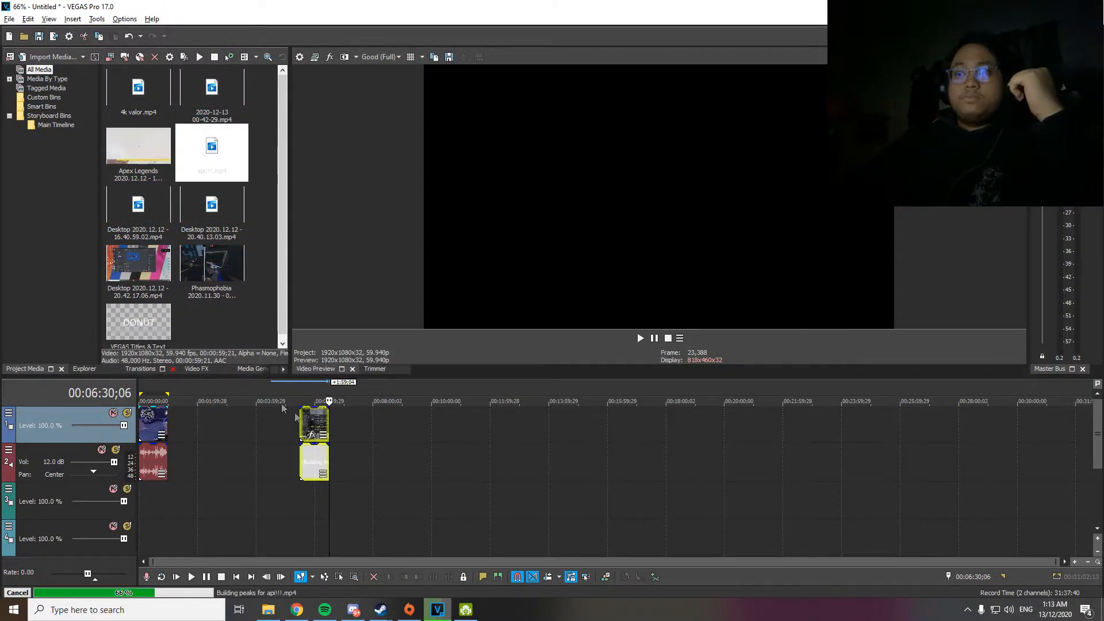
left_click_drag(315, 419, 191, 420)
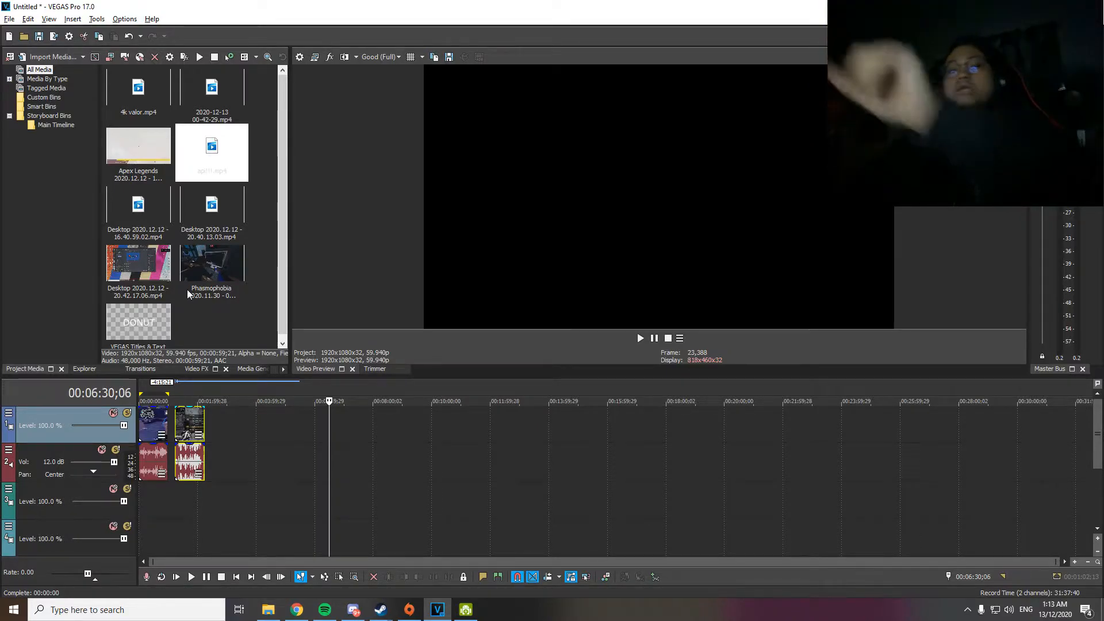
Browse the Videos library in the Explorer and show the contents of the Edited Video folder
left_click(94, 368)
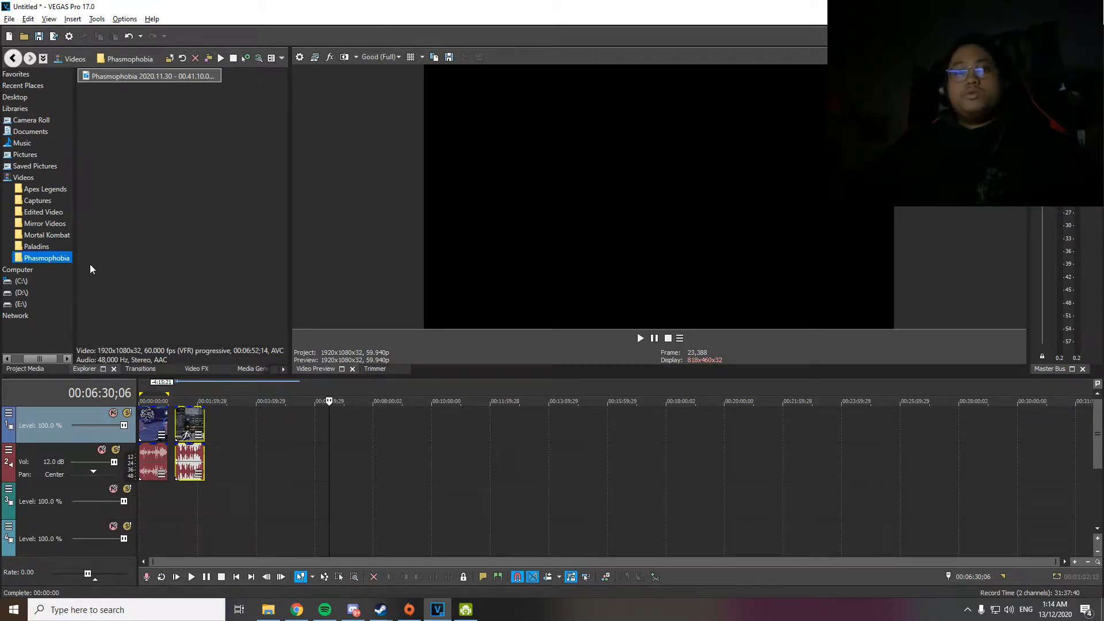
left_click(50, 260)
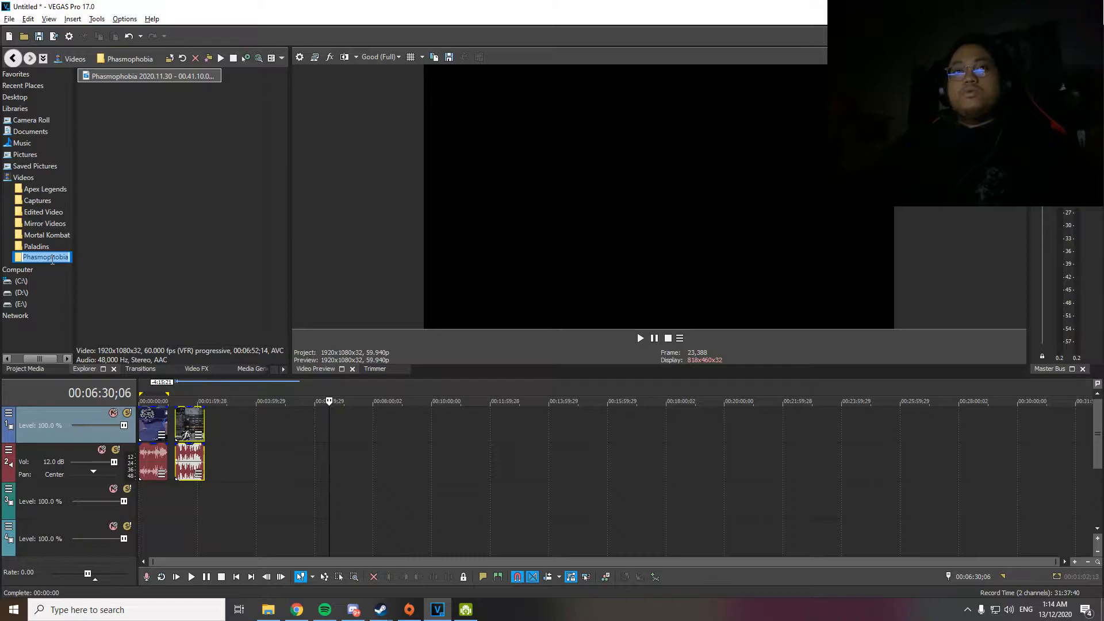
left_click(36, 179)
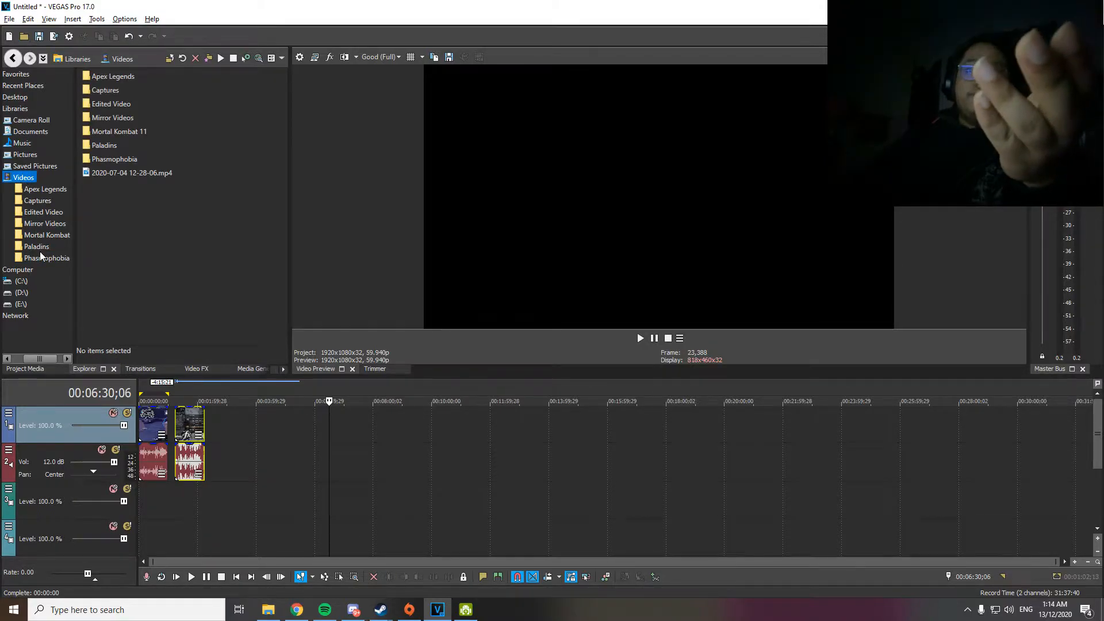
left_click(41, 214)
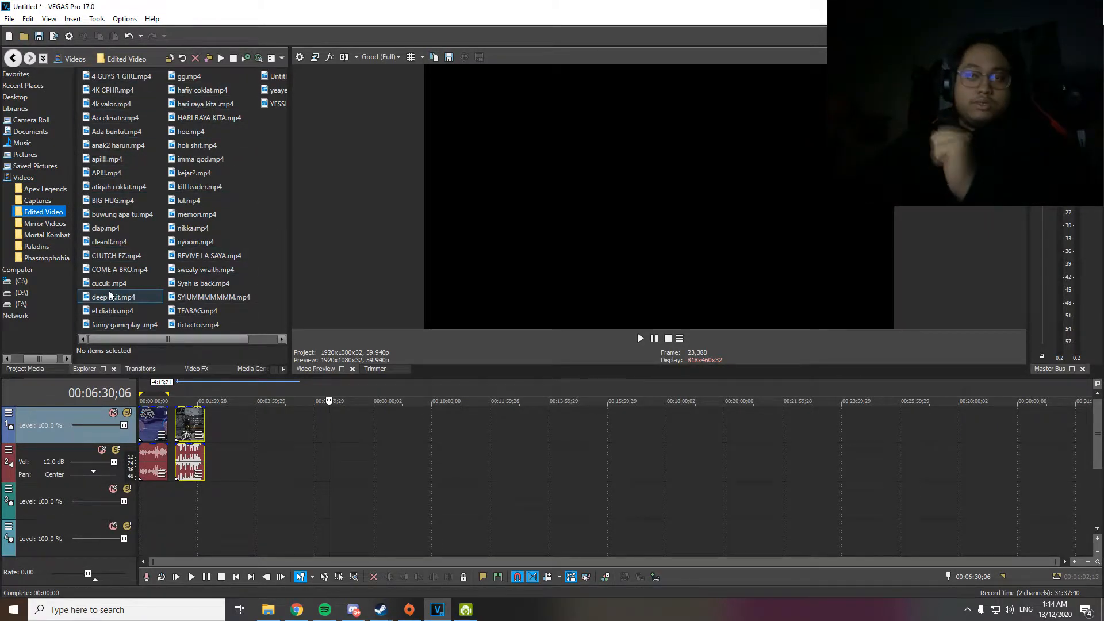
Show the transition presets and move the second clip directly against the end of the first clip
left_click(140, 369)
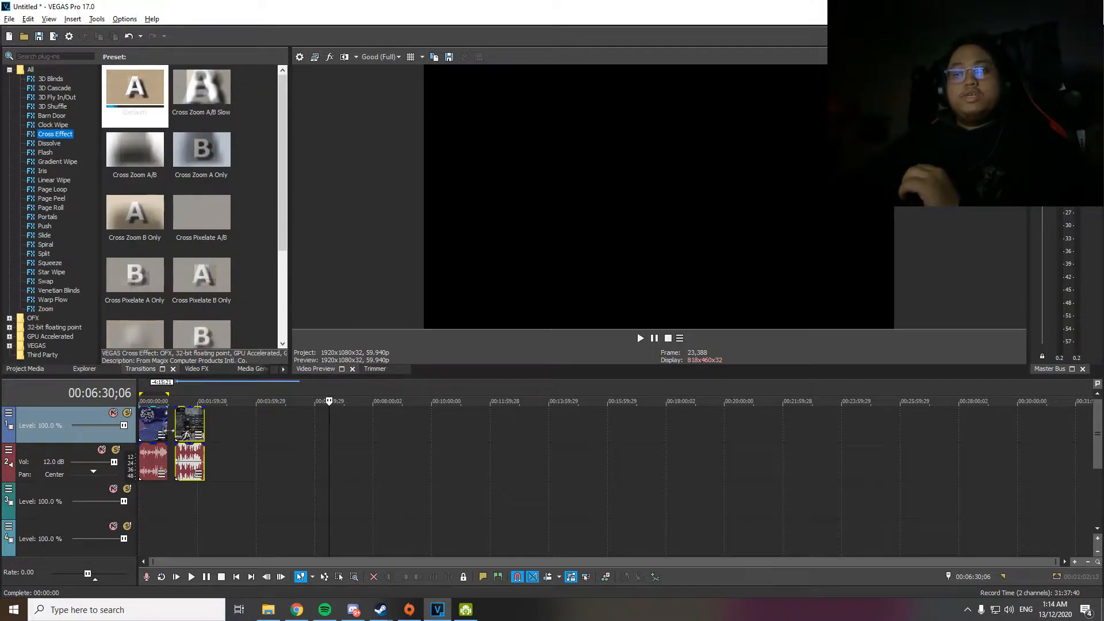
scroll(184, 431, "up", 5)
left_click_drag(314, 566, 188, 546)
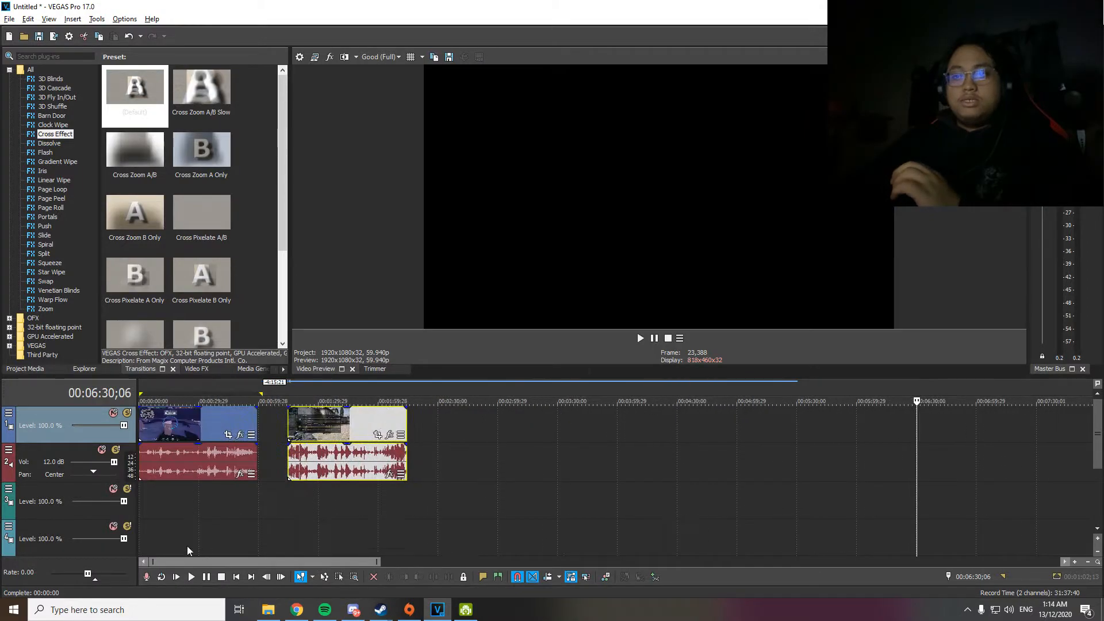
left_click(303, 424)
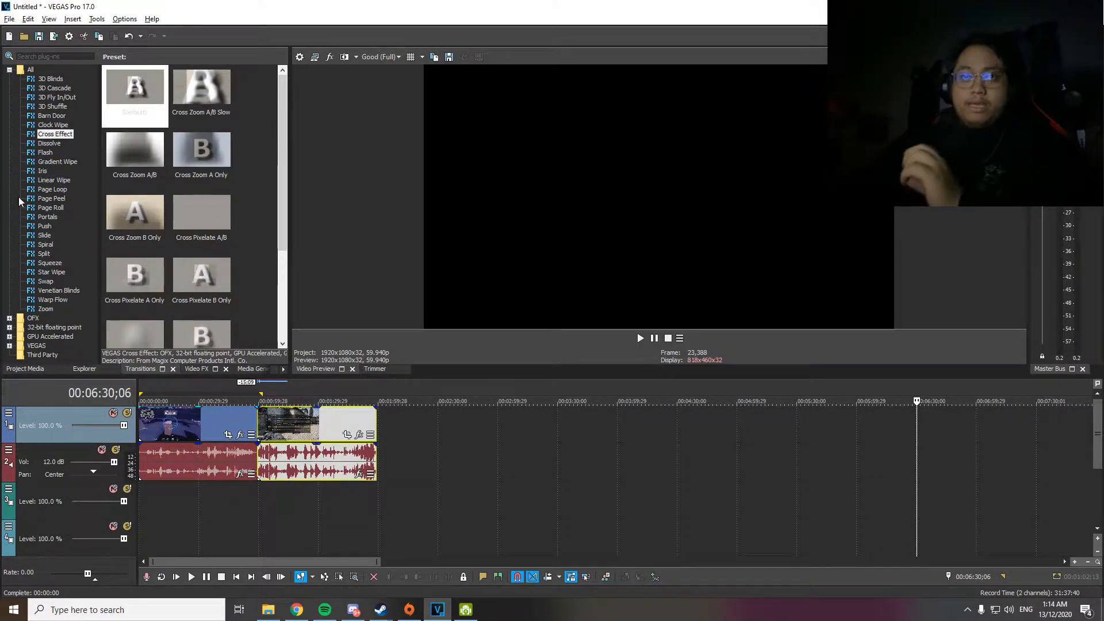
Apply the default Flash transition at the cut between the two clips, keeping its default settings
left_click(45, 153)
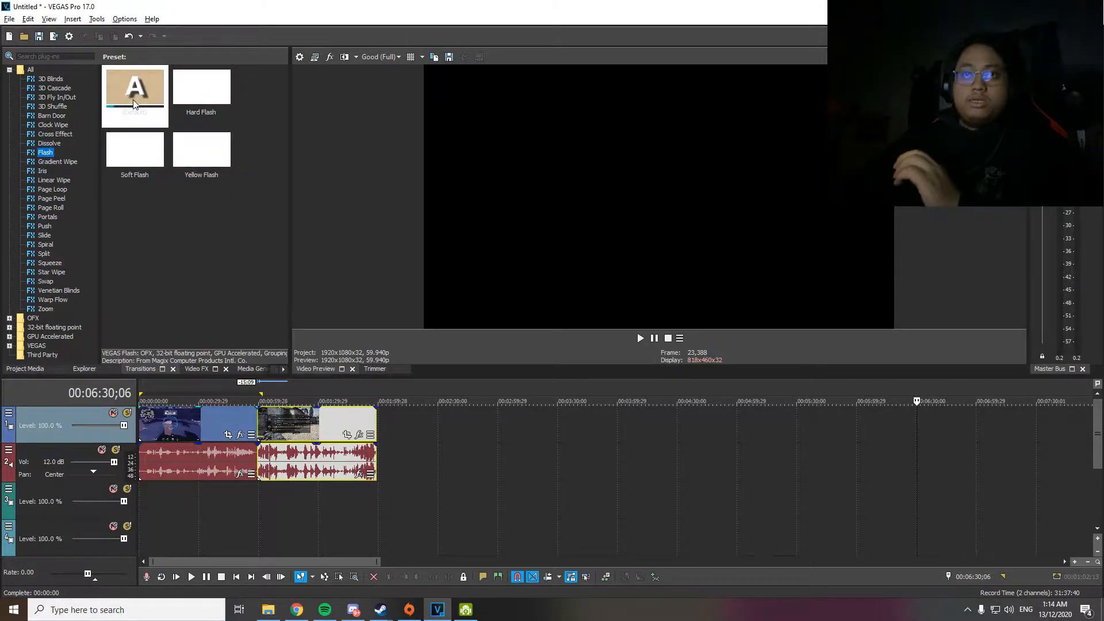
left_click_drag(135, 103, 259, 427)
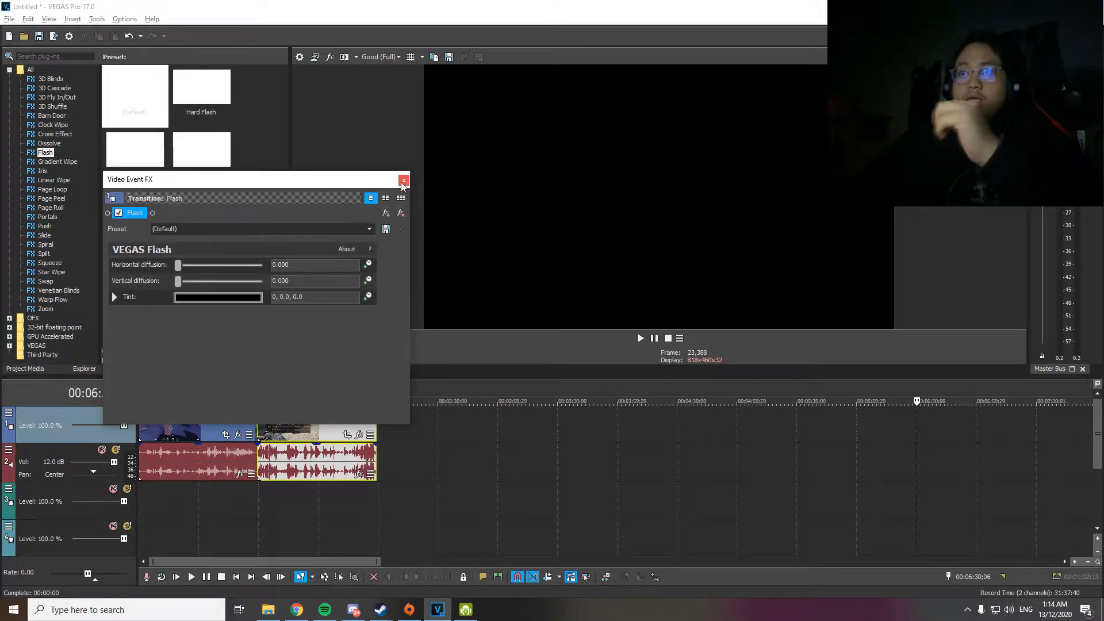
left_click(403, 181)
Slide the second clip over the end of the first to make a crossfade of about 4:13
scroll(242, 446, "up", 2)
left_click_drag(333, 565, 223, 560)
mouse_move(370, 426)
left_mouse_down()
mouse_move(392, 423)
mouse_move(351, 428)
left_mouse_up()
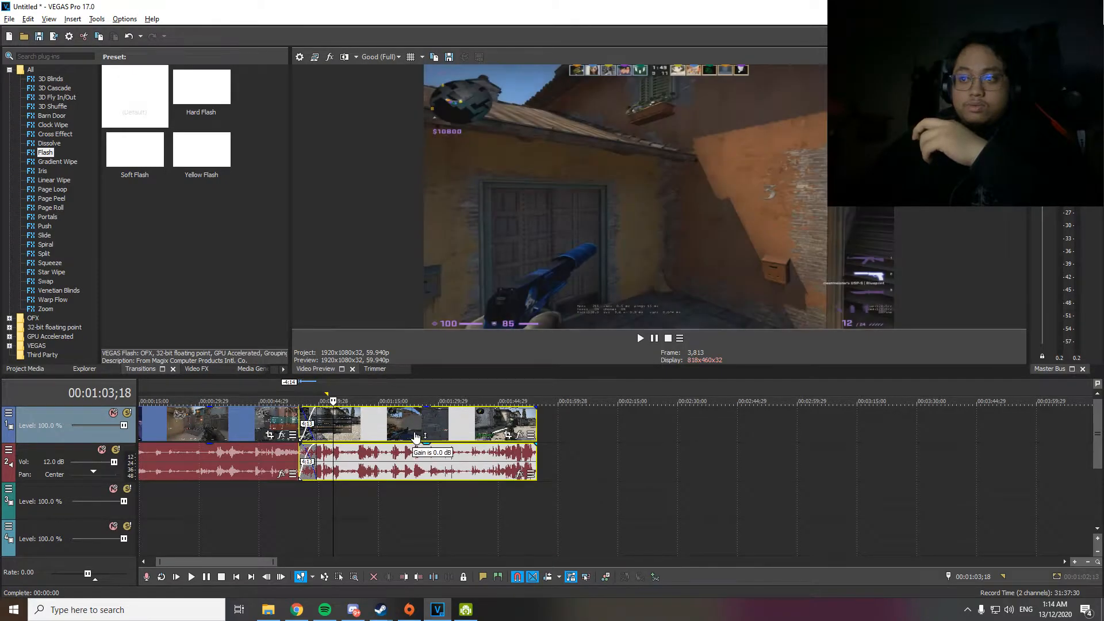
Lower the audio gain of both clips on the audio track
left_click(427, 451)
left_click_drag(427, 448, 426, 474)
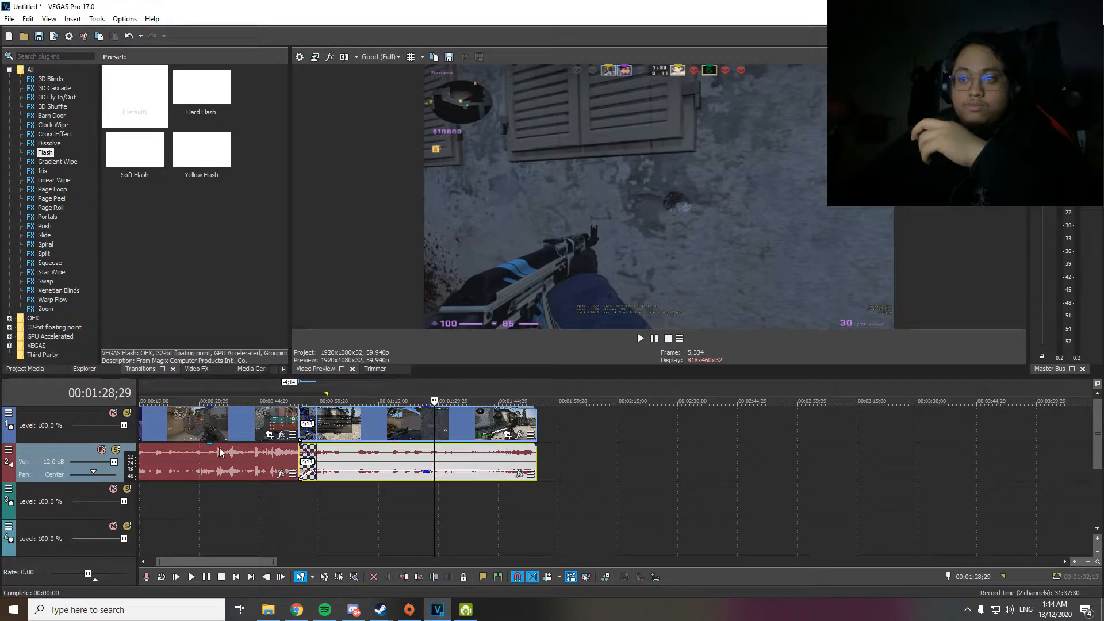
left_click_drag(213, 448, 213, 472)
Play back the end of the first clip and the overlap to preview the transition into the second clip
left_click(266, 397)
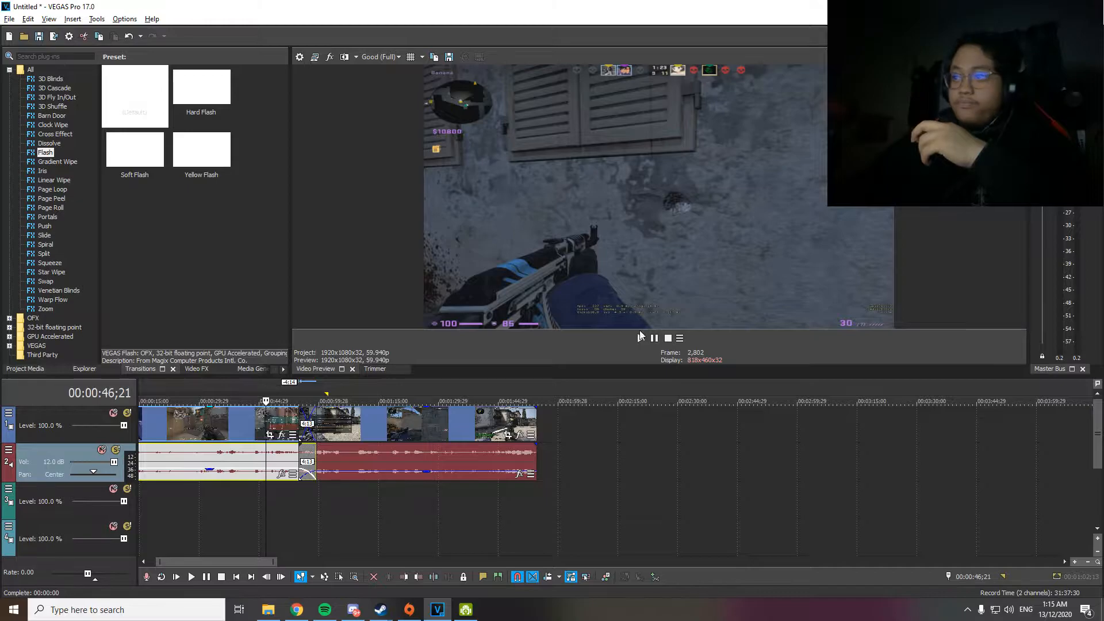
left_click(654, 338)
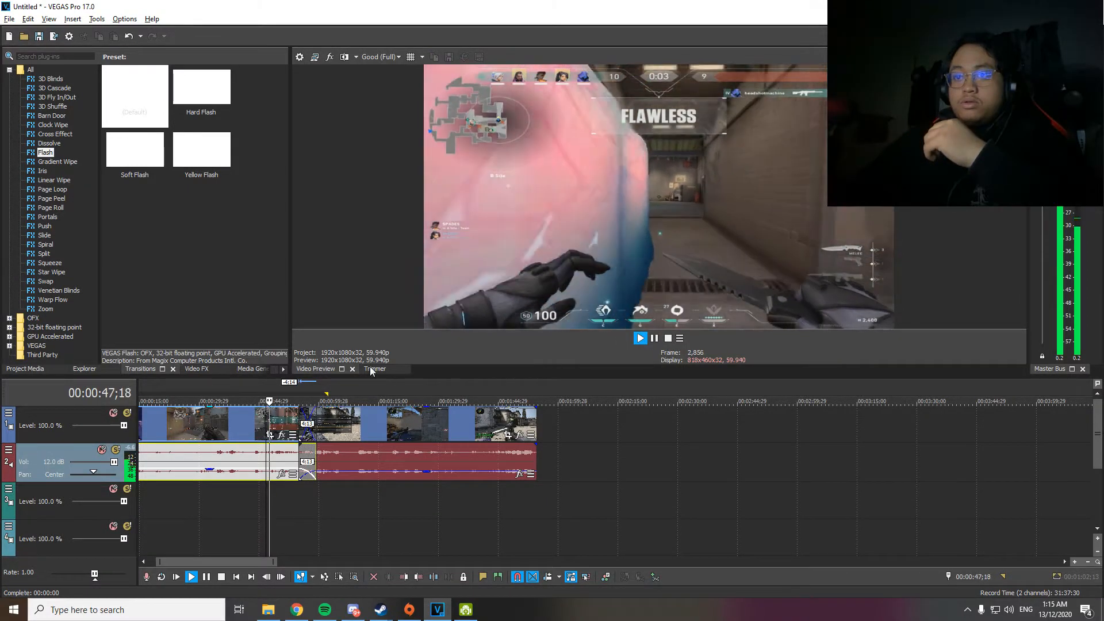
left_click(290, 393)
left_click(299, 388)
left_click(643, 339)
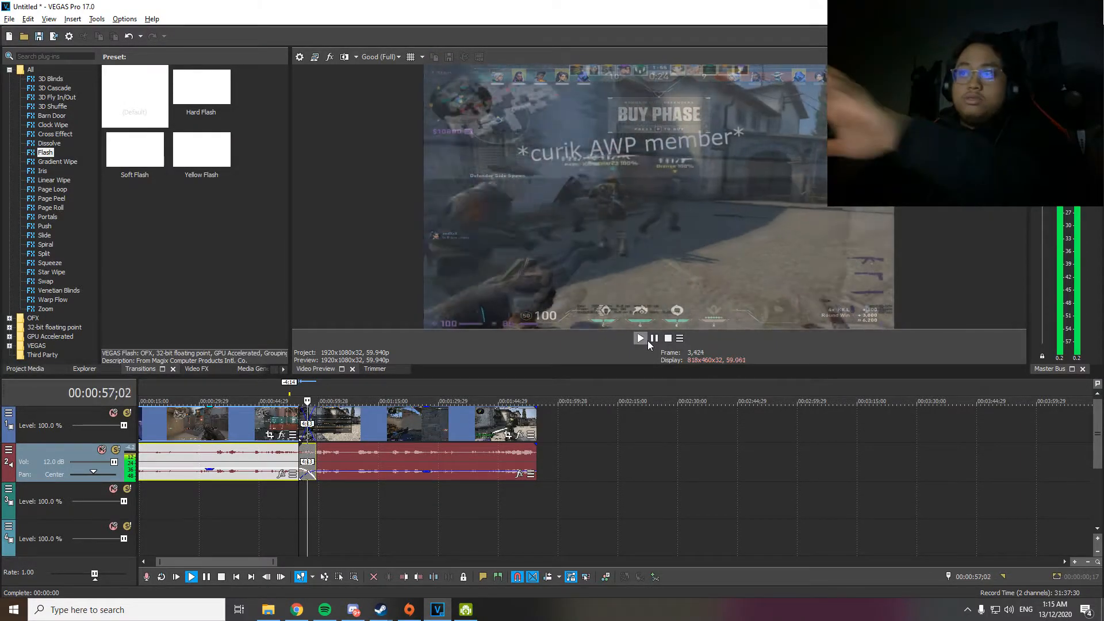
left_click(654, 339)
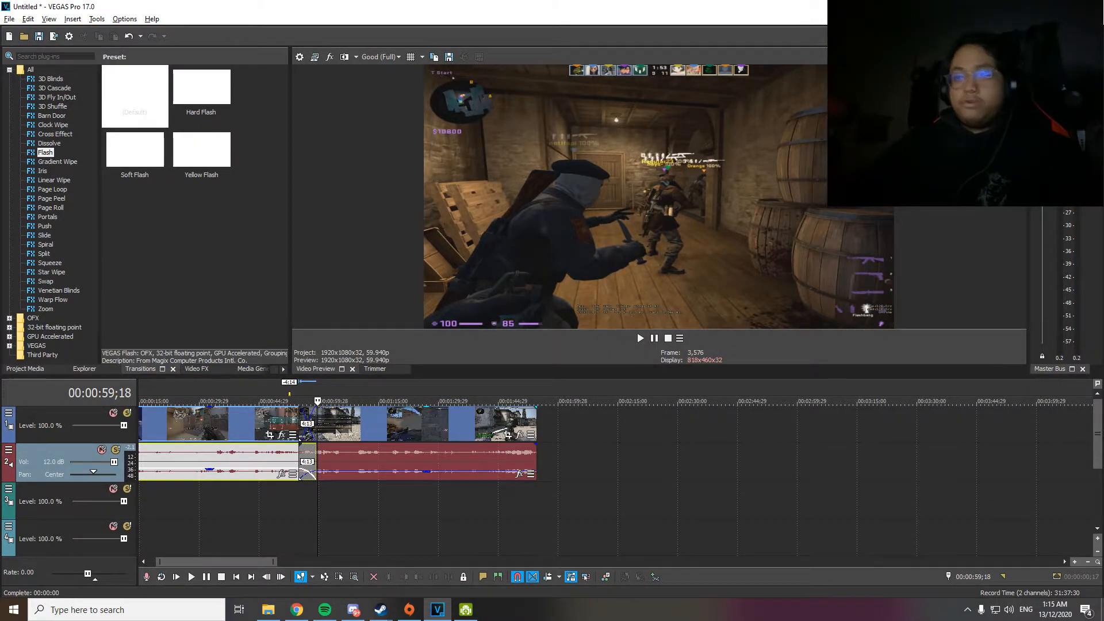
Separate the overlapping clips and snap the second clip to the end of the first without any overlap
left_click_drag(338, 432, 383, 432)
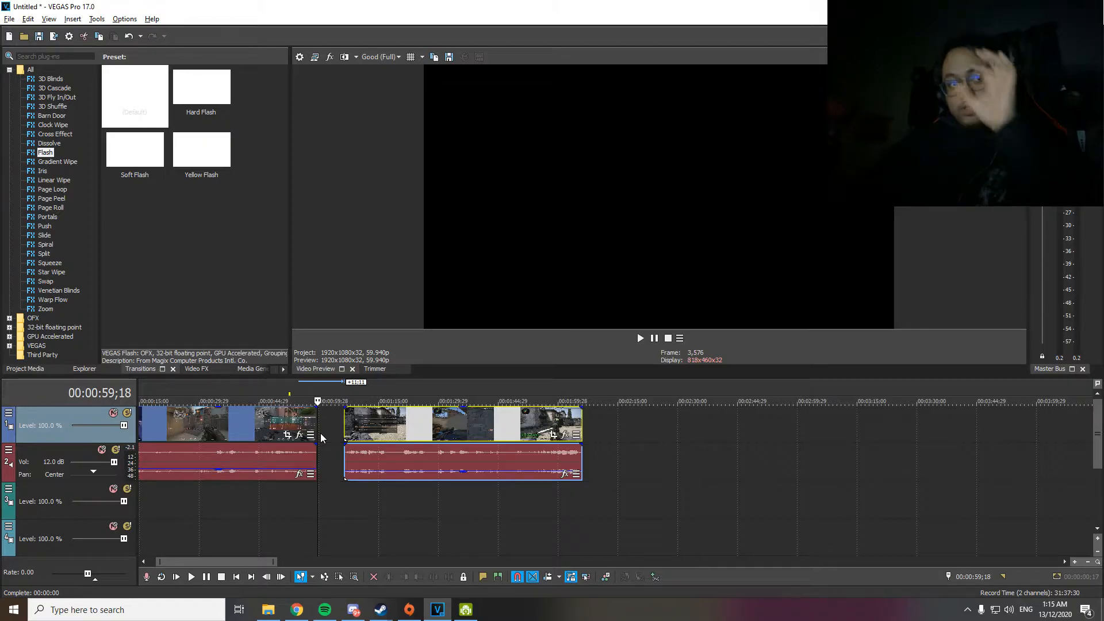
left_click_drag(357, 429, 346, 427)
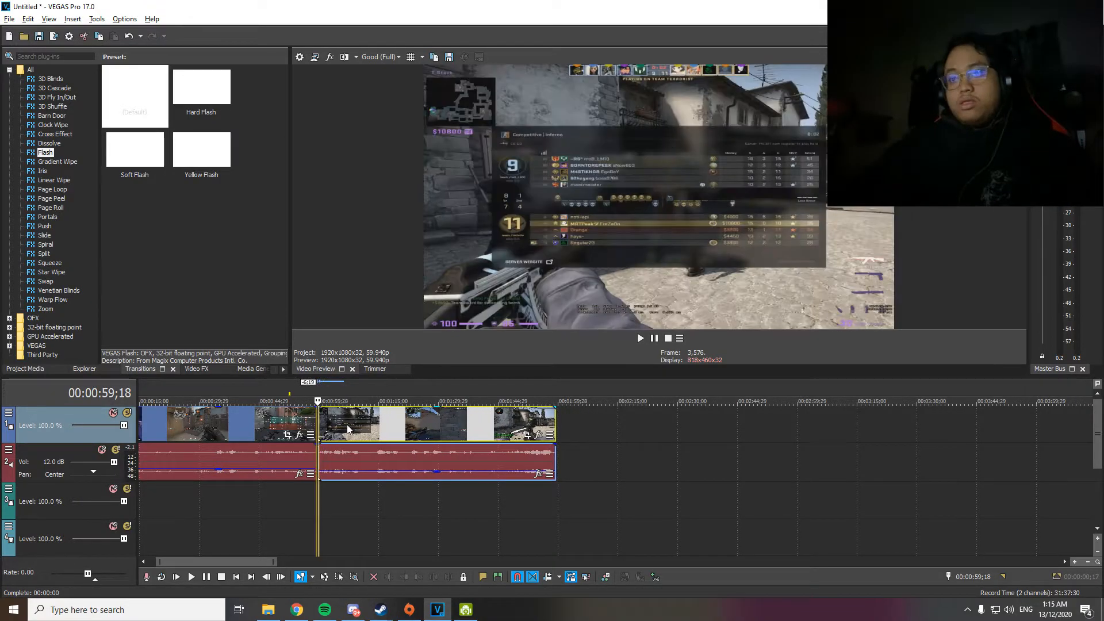
Look through the list of available video effects, from 360° Stabilization to White Balance
left_click(189, 368)
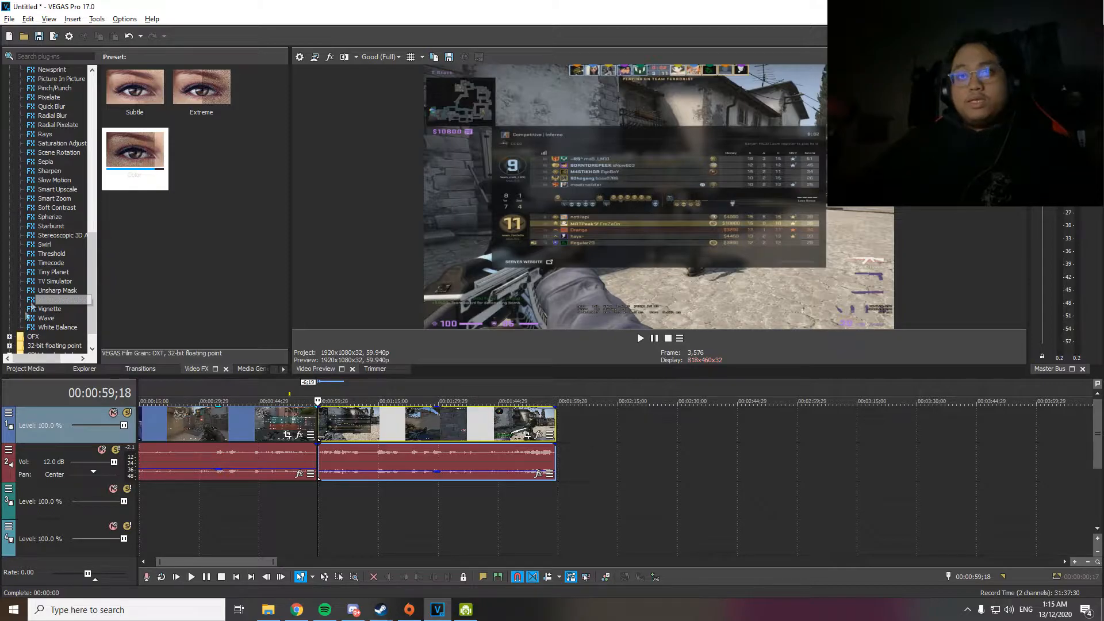
scroll(46, 293, "up", 5)
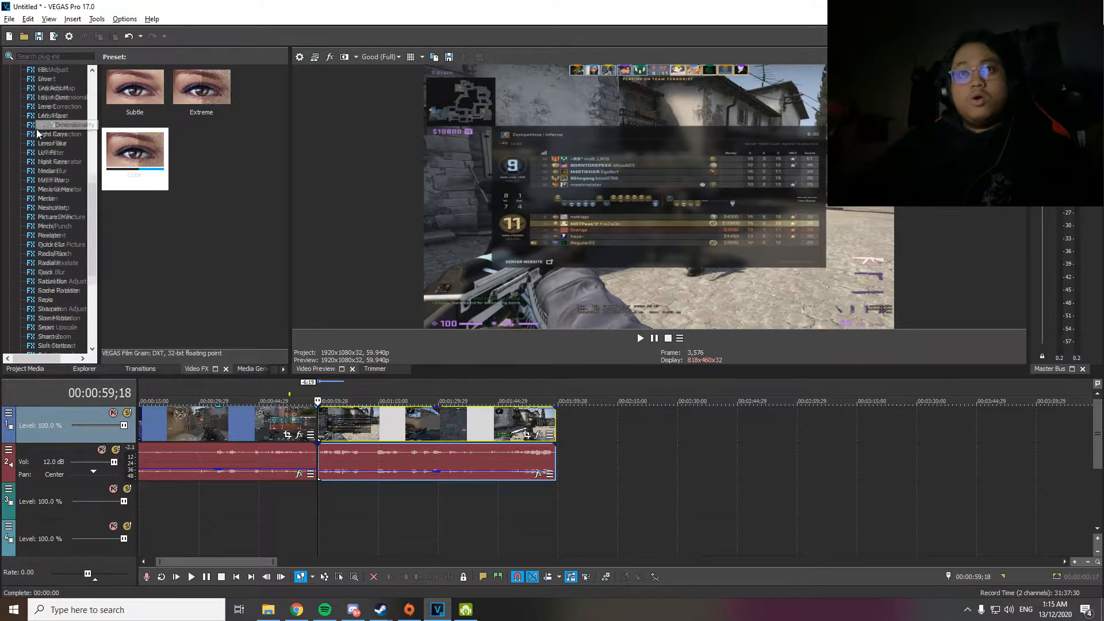
scroll(62, 270, "up", 3)
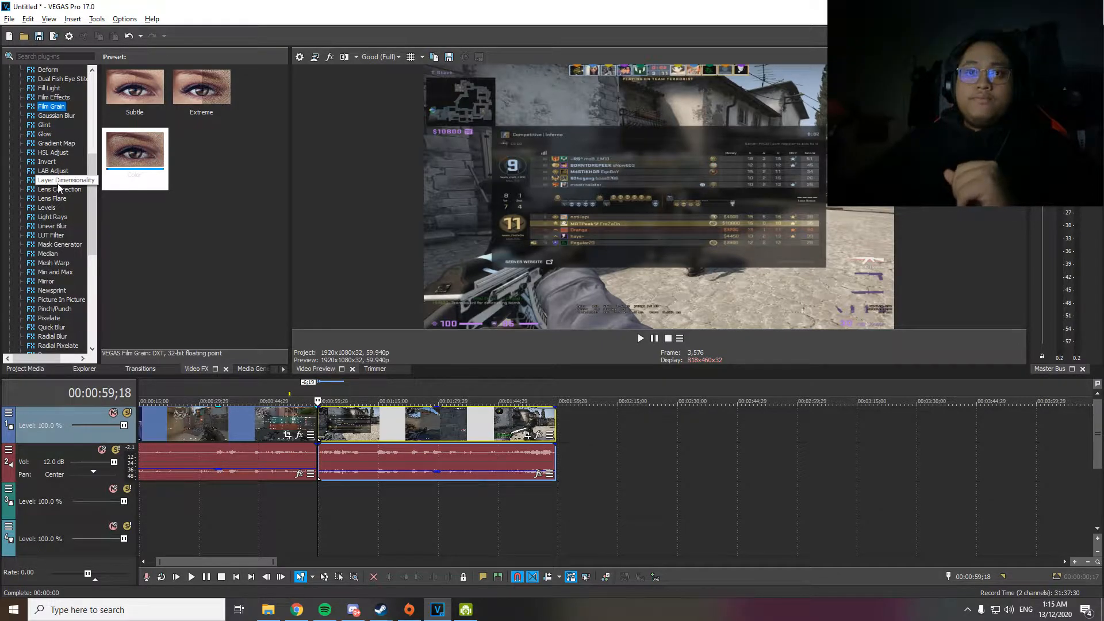
scroll(58, 184, "up", 8)
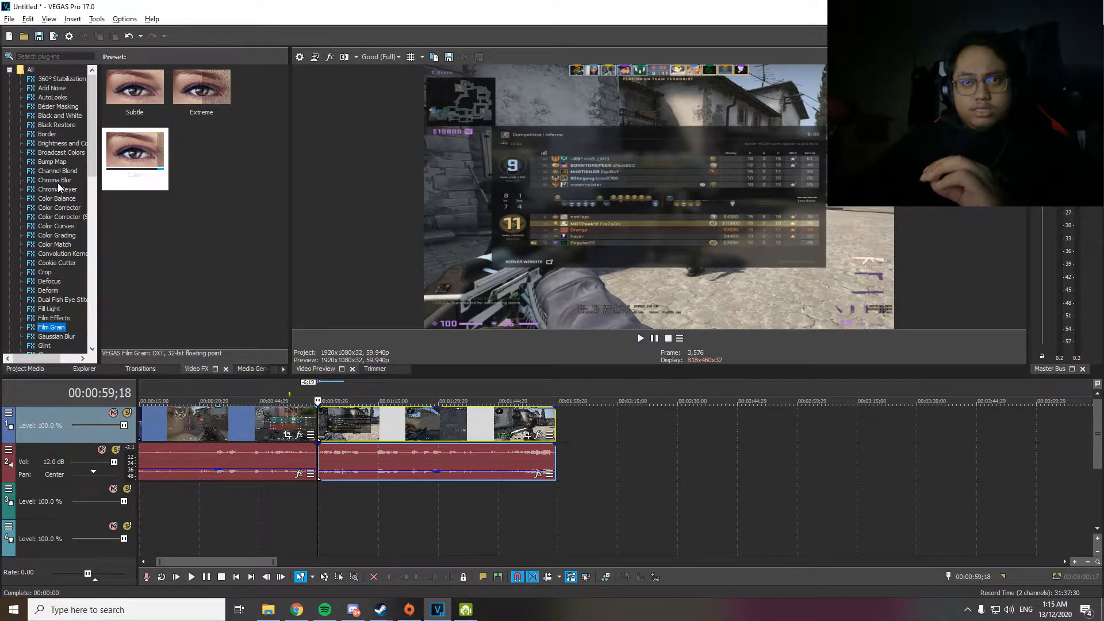
scroll(58, 183, "down", 5)
scroll(58, 183, "down", 12)
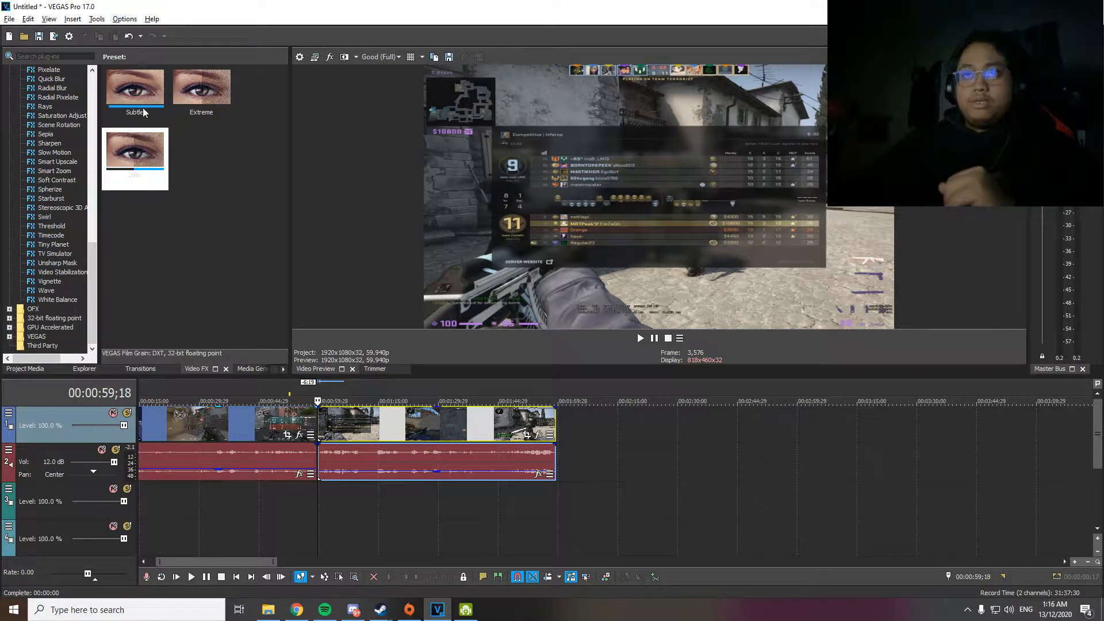
Apply the Subtle preset of the Film Grain effect to the second video clip and close its settings
scroll(51, 273, "up", 7)
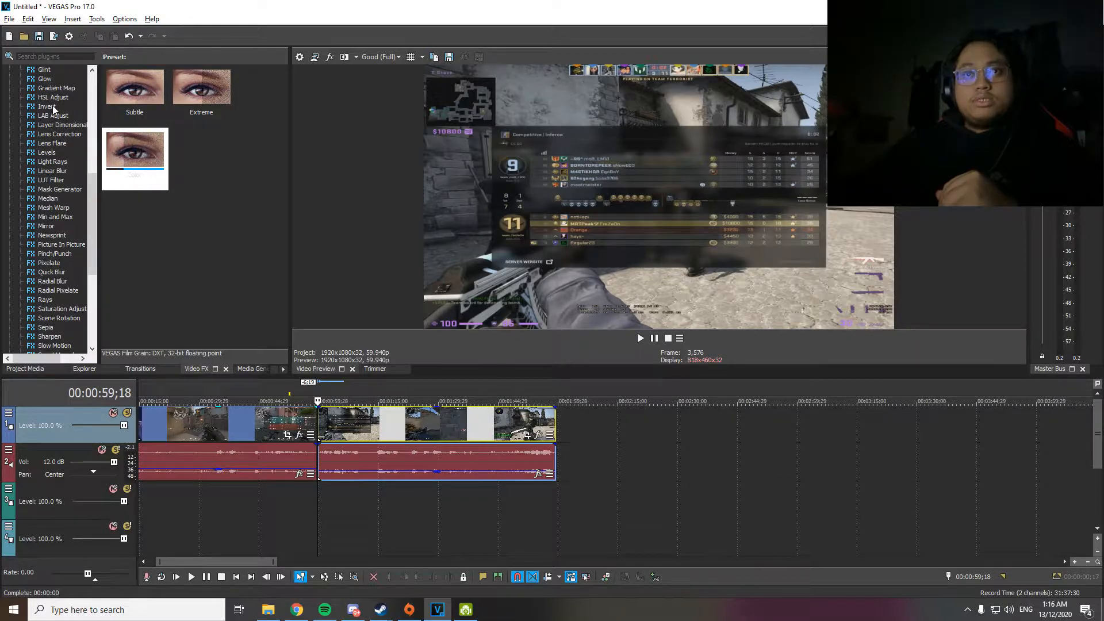
scroll(50, 244, "down", 6)
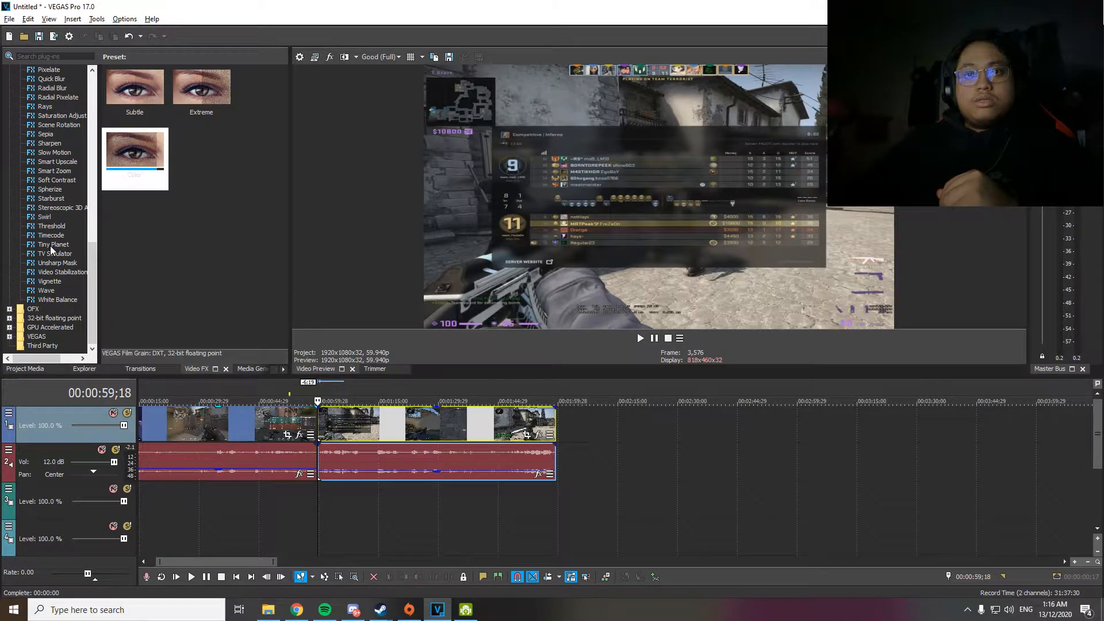
scroll(50, 246, "up", 4)
scroll(50, 246, "up", 5)
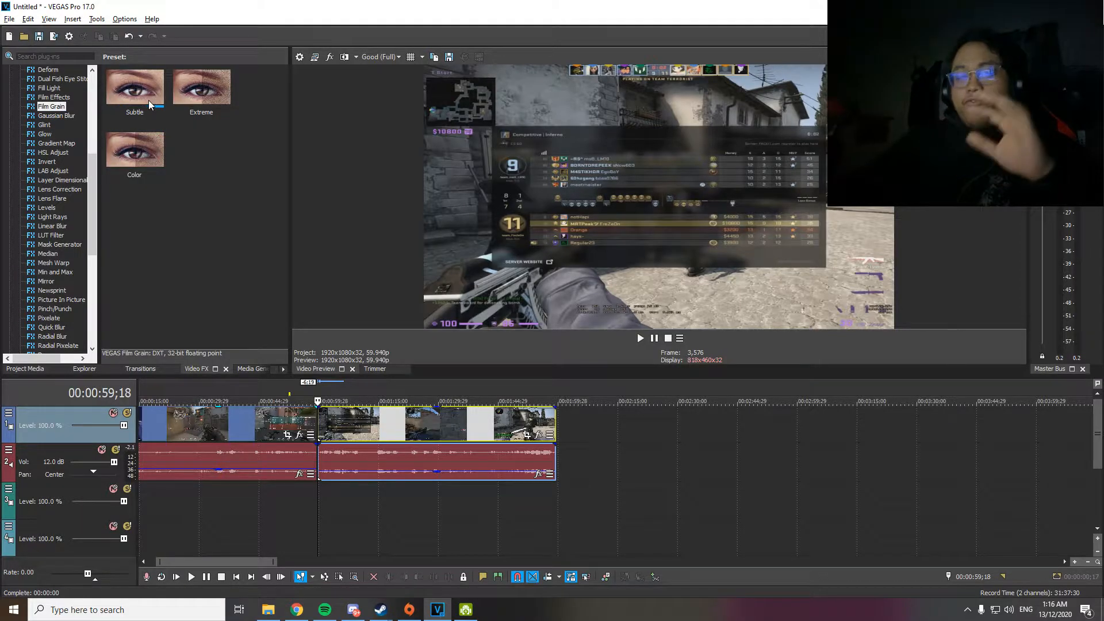
left_click_drag(148, 100, 402, 410)
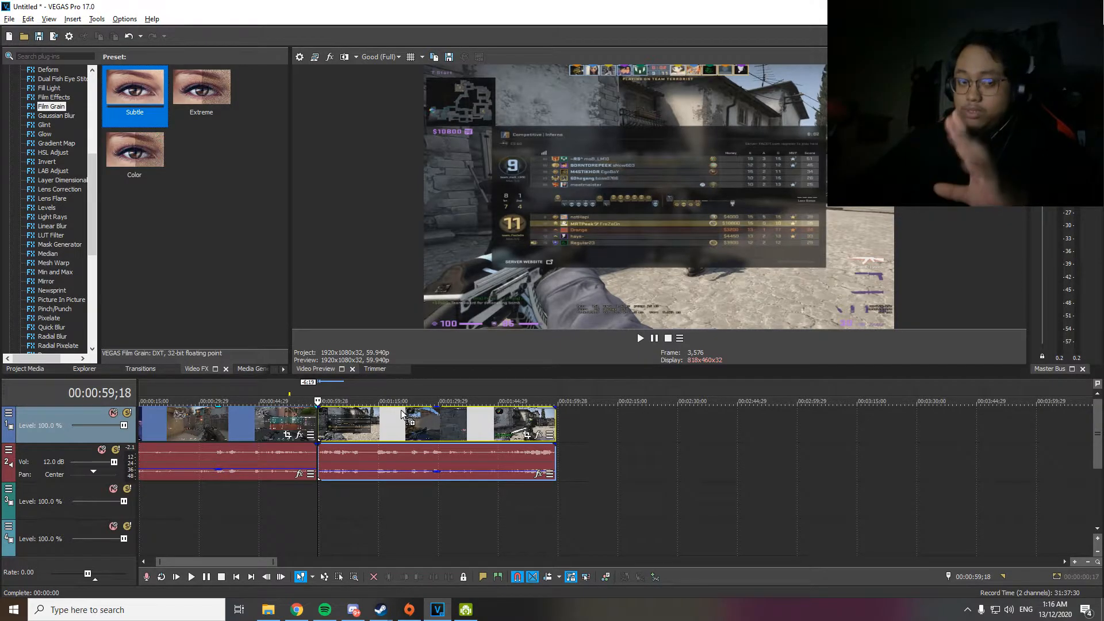
left_click_drag(401, 410, 400, 411)
left_click(404, 180)
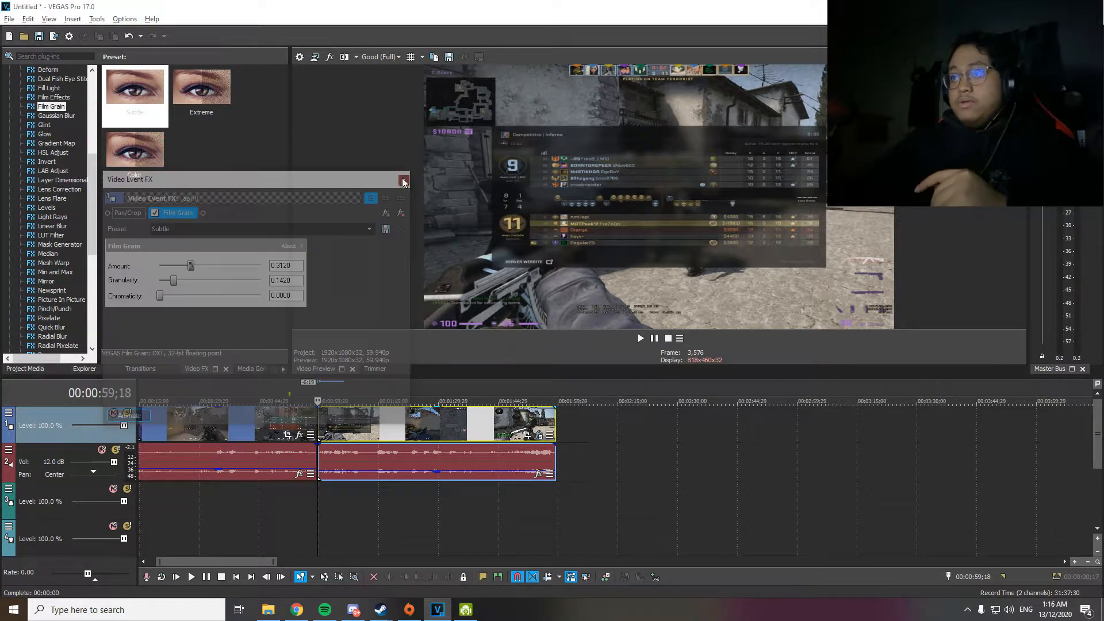
Play the second clip from about 00:01:25 to preview the film grain, lowering the clip's audio gain during playback
left_click(419, 396)
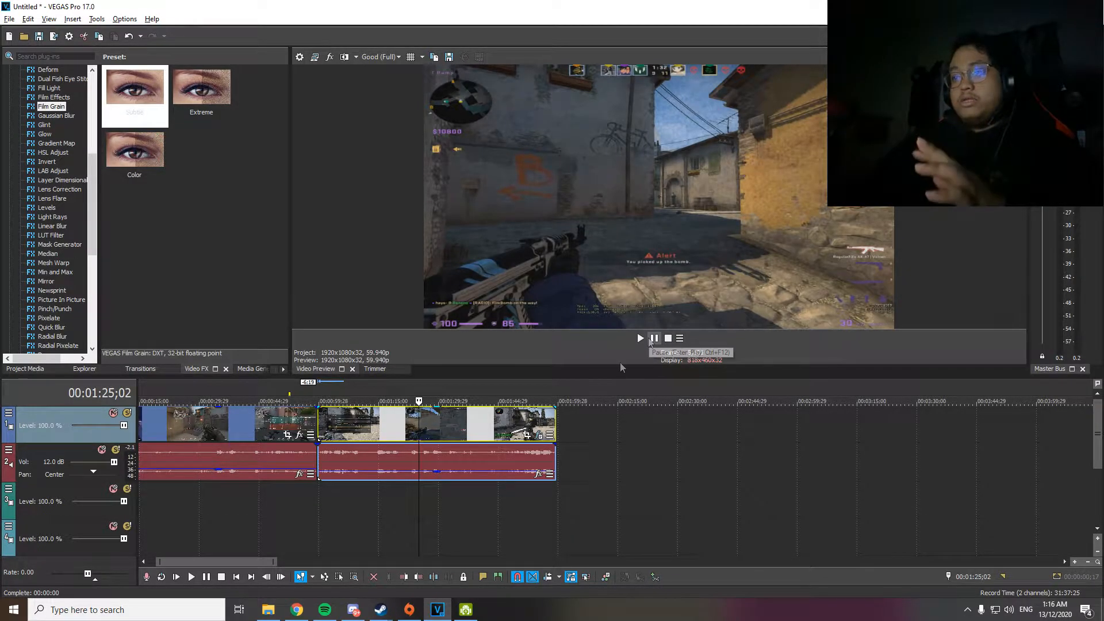
left_click(425, 474)
left_click(655, 339)
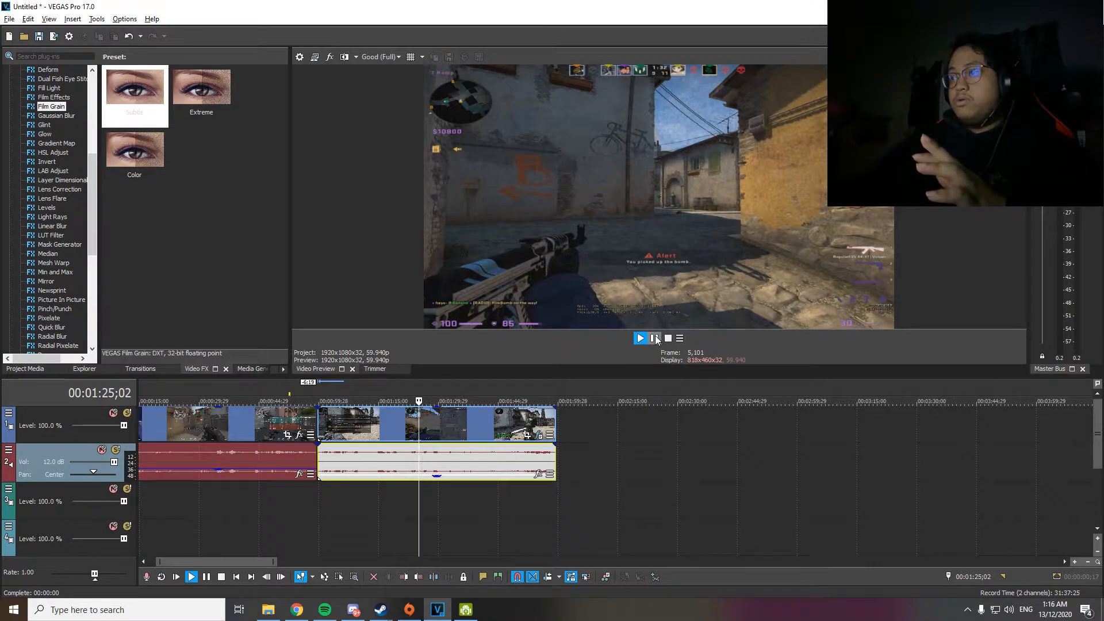
left_click_drag(444, 478, 439, 495)
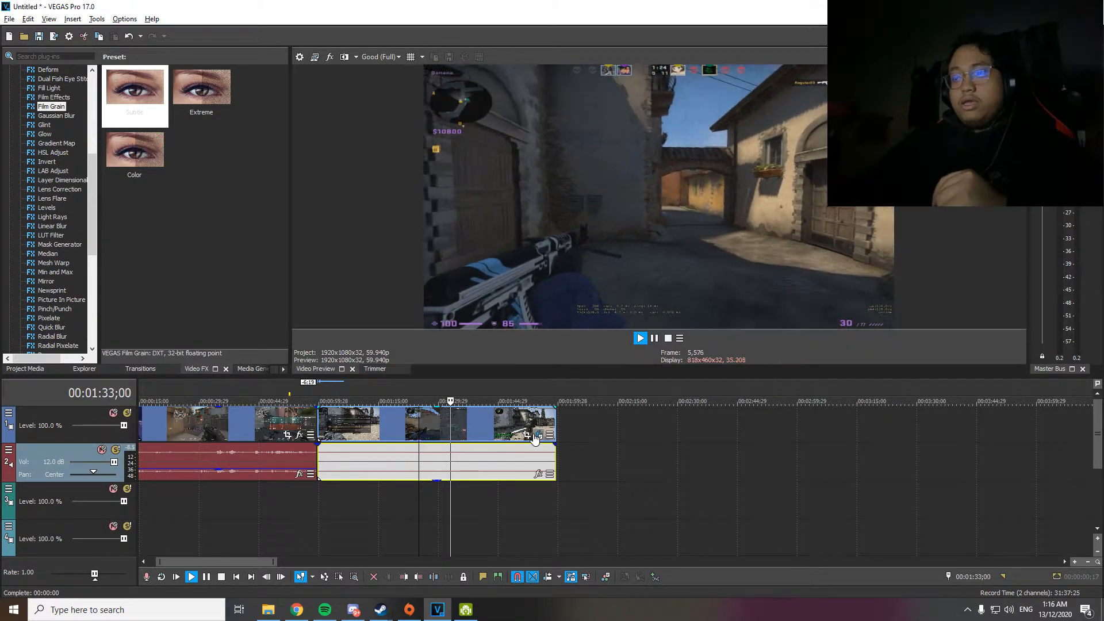
left_click(654, 338)
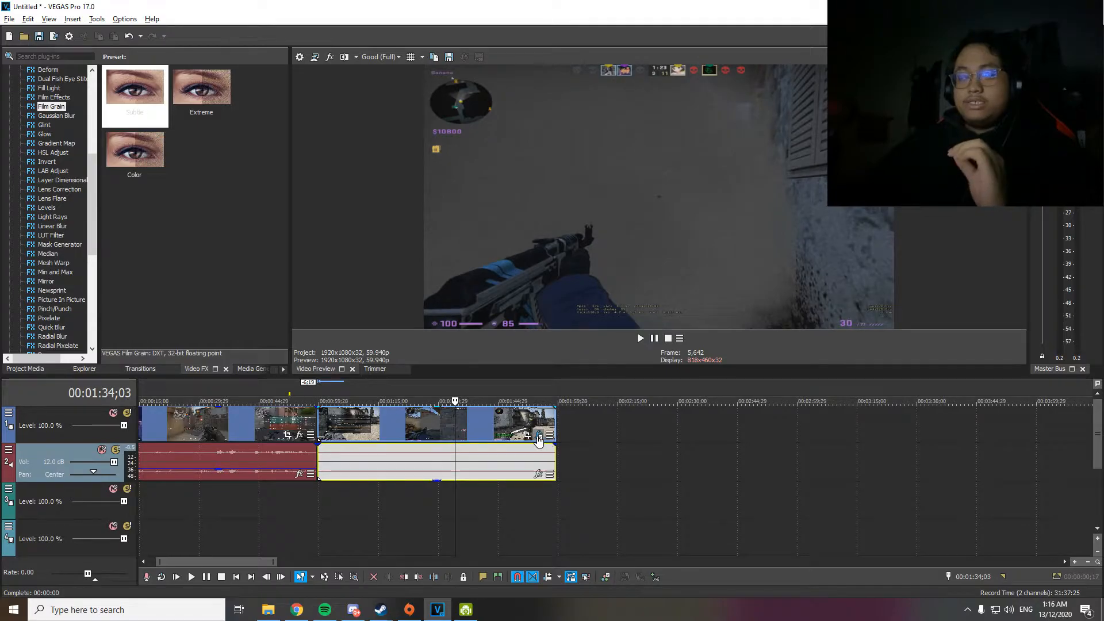
Toggle the second clip's Film Grain effect off and on to compare the picture, leave it enabled, and check a frame near the clip's end
left_click(539, 438)
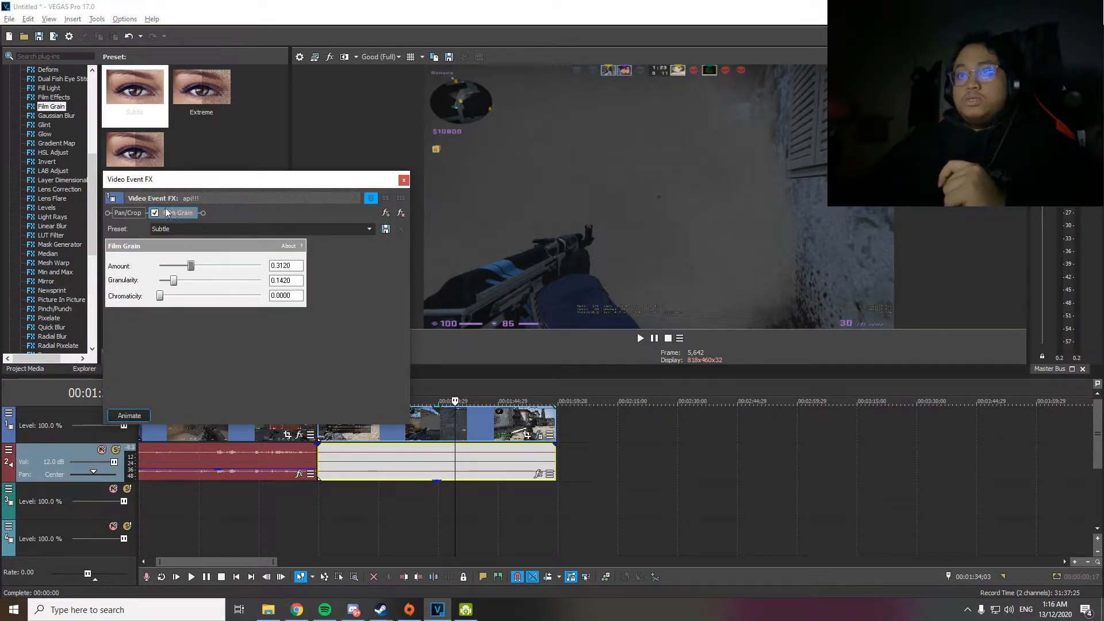
left_click(155, 213)
left_click(154, 213)
left_click(155, 214)
left_click(154, 214)
left_click(154, 214)
left_click(155, 213)
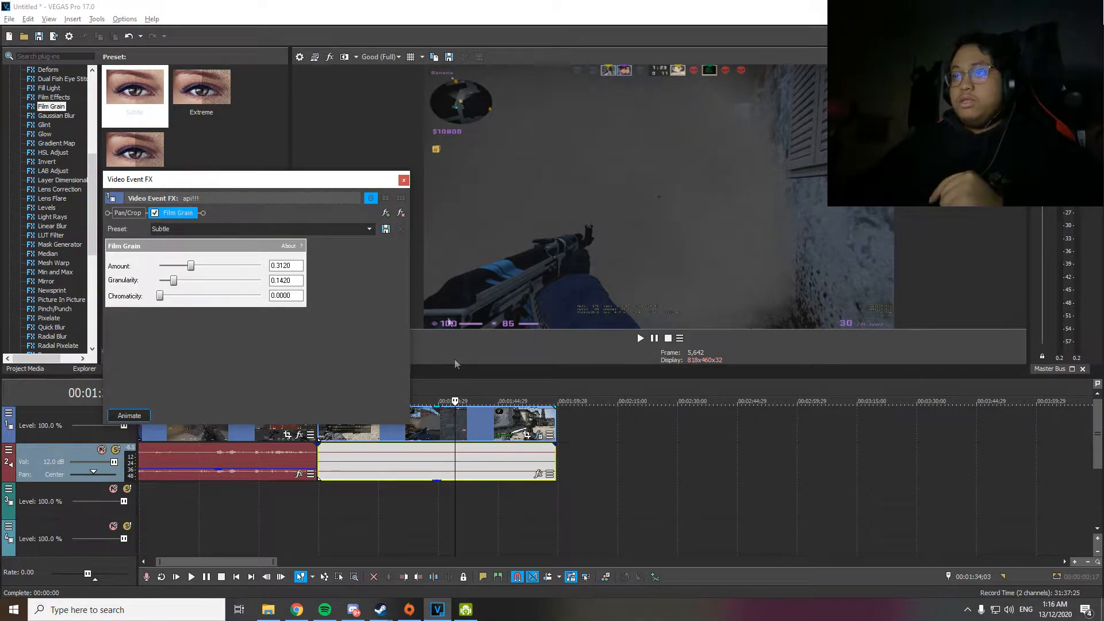
left_click(404, 180)
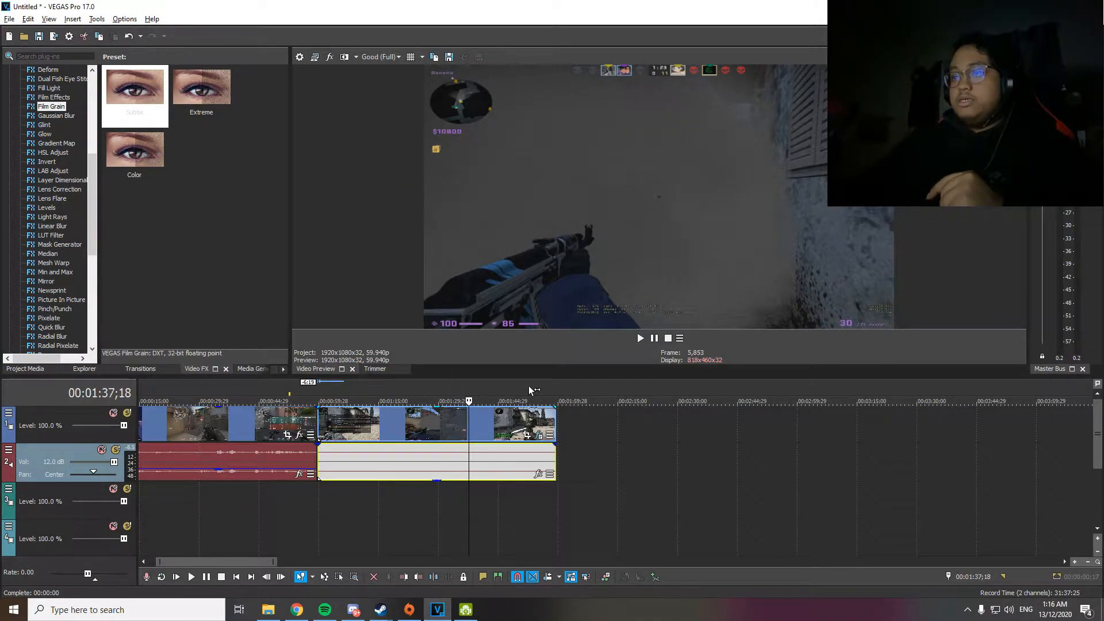
left_click(529, 385)
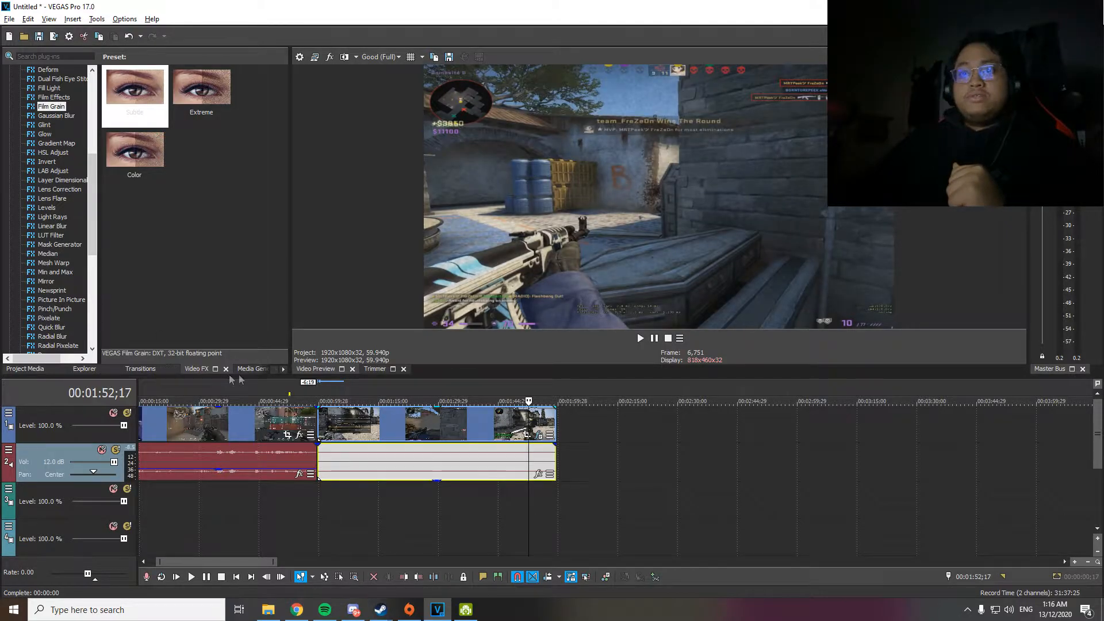
Add a default Titles & Text event on a new track above the second clip and set its text to "donut"
left_click(248, 369)
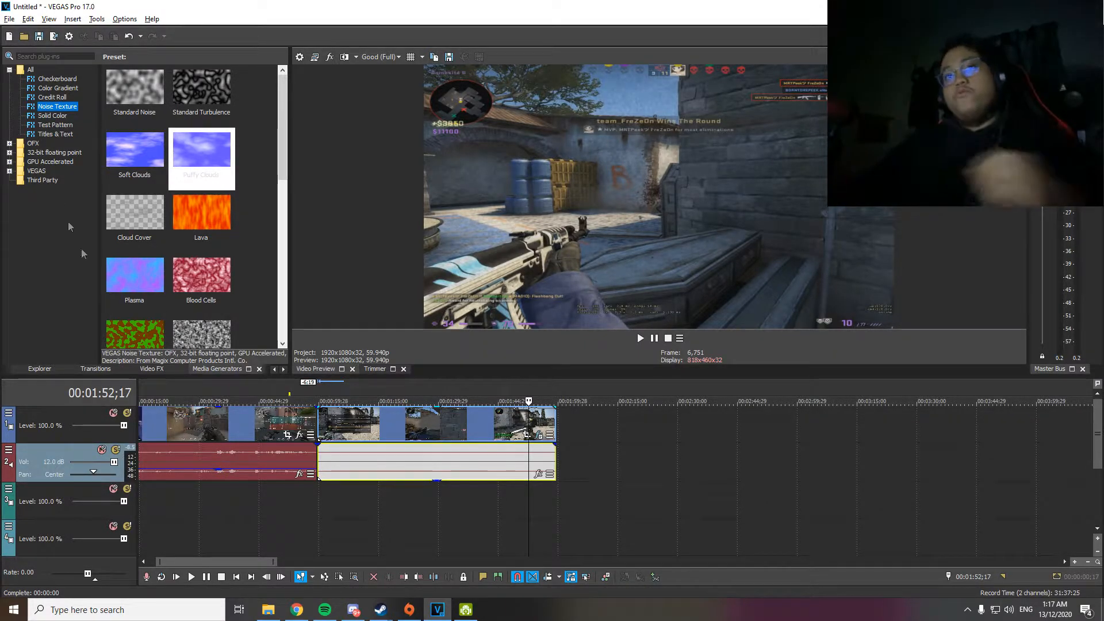
left_click(51, 134)
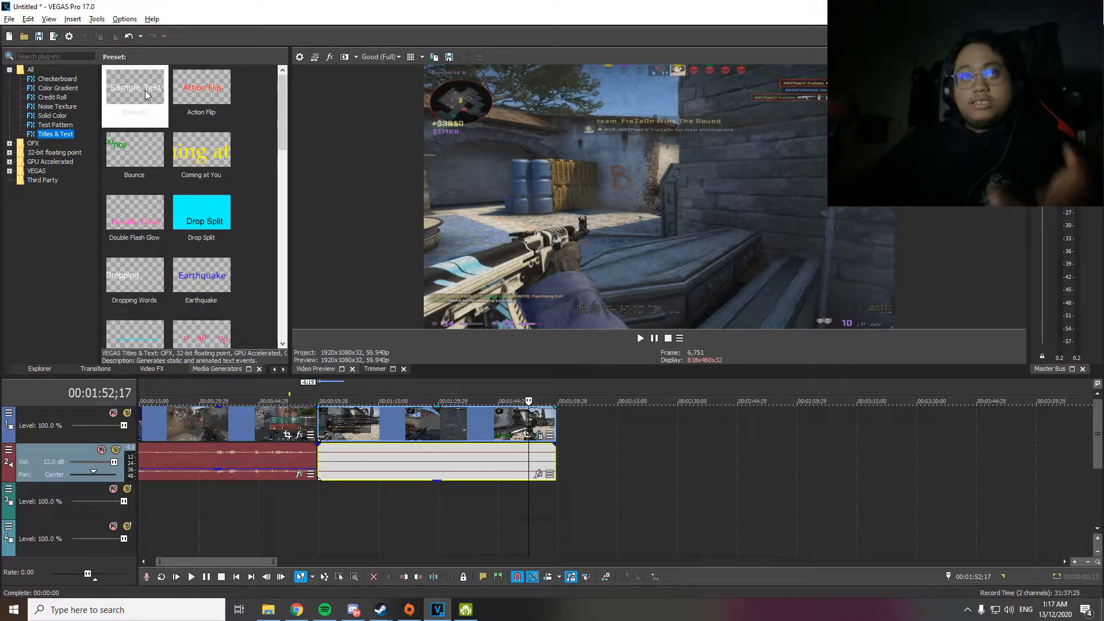
left_click_drag(144, 91, 353, 398)
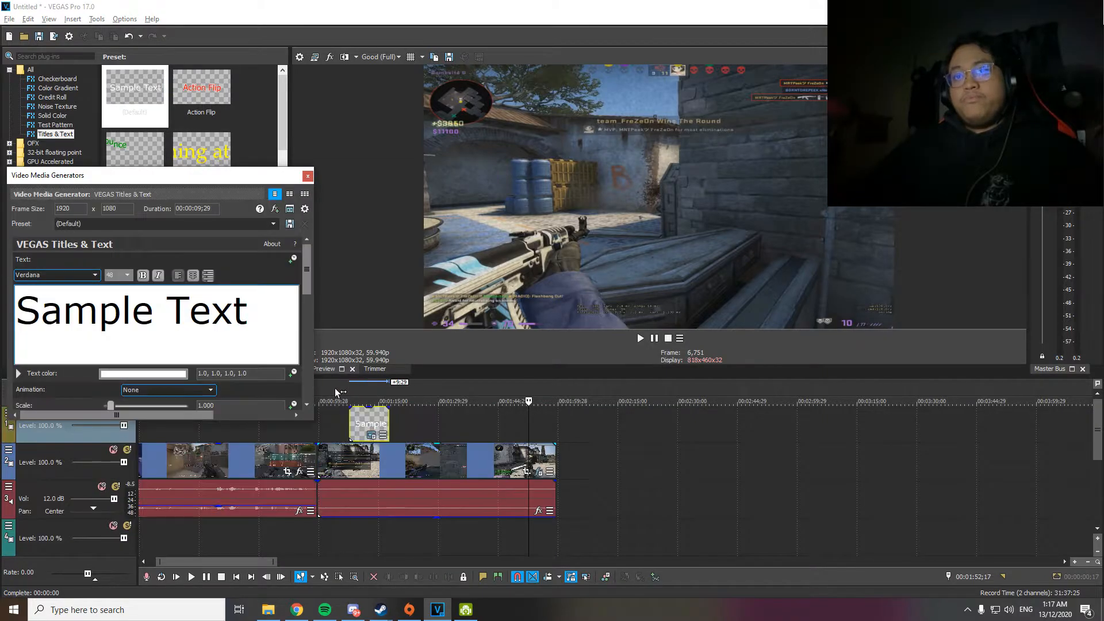
left_click_drag(247, 319, 68, 319)
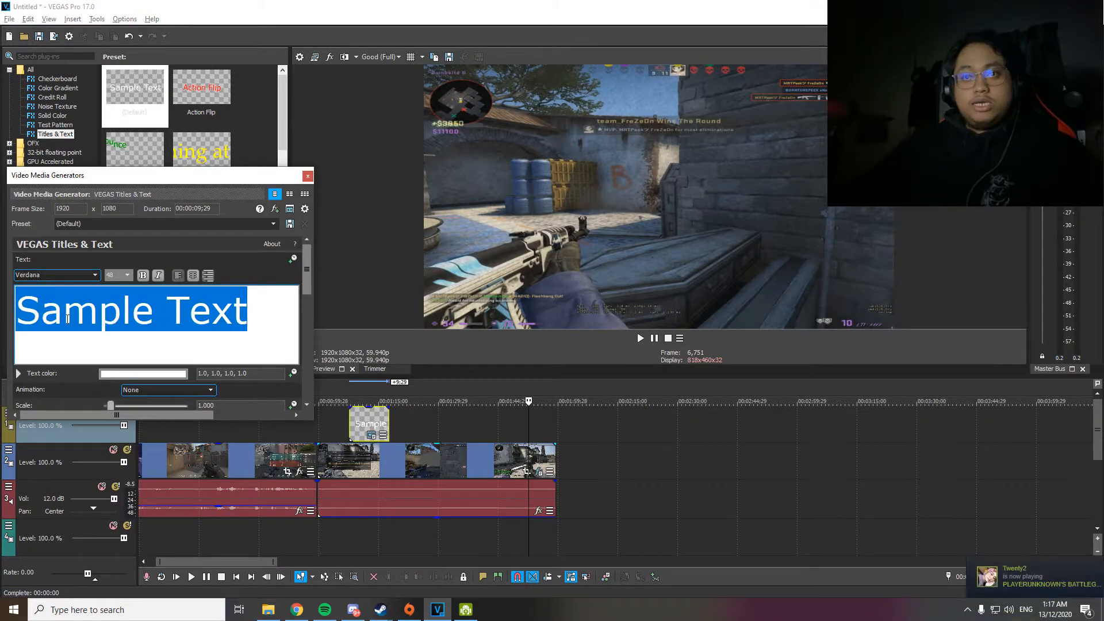
key("BackSpace")
type("donut")
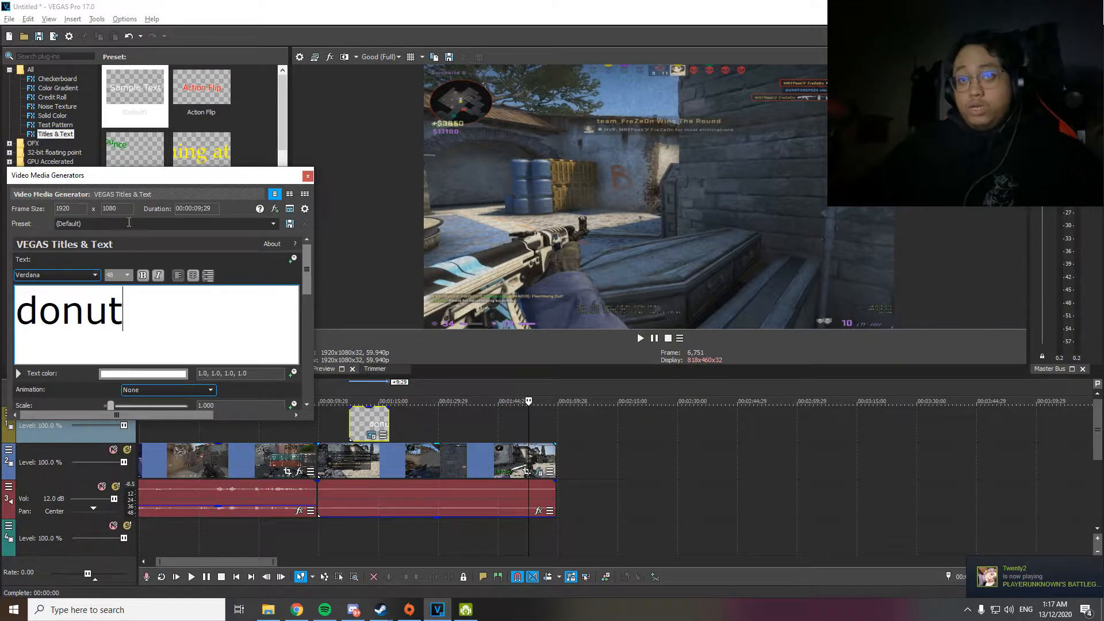
left_click(308, 176)
Preview the frames before and within the "donut" title, at about 00:01:10
left_click(361, 397)
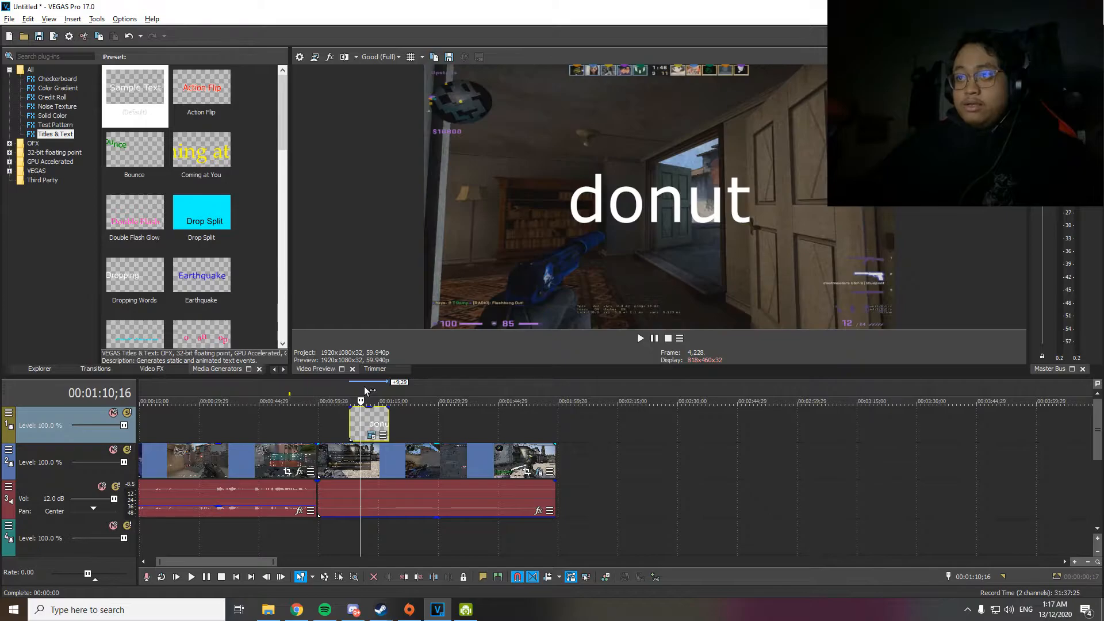
left_click(336, 395)
left_click(361, 396)
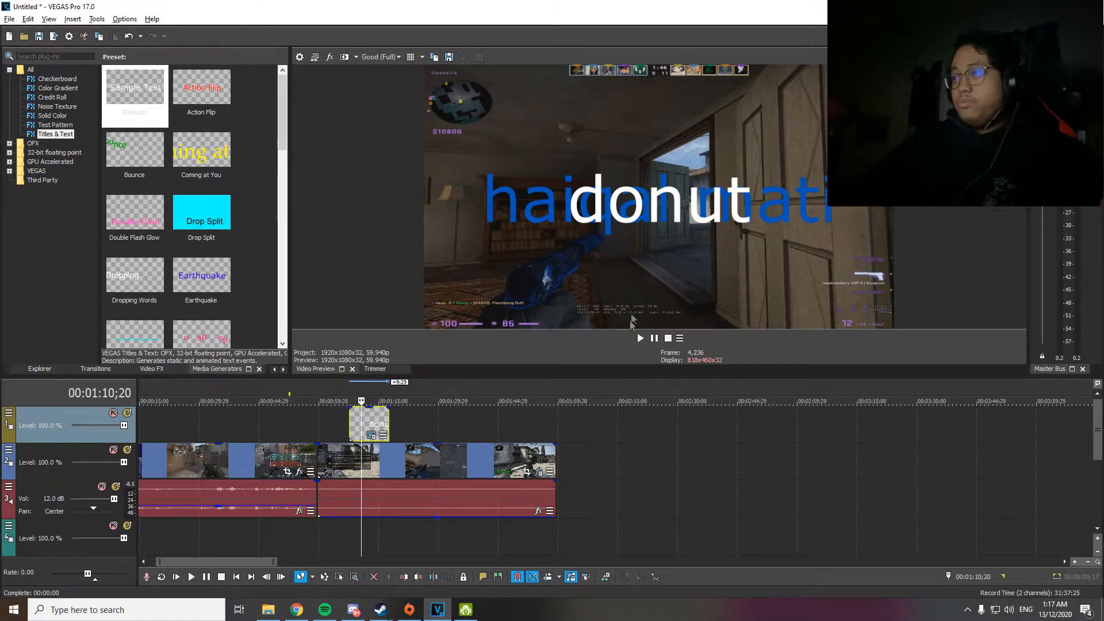
Move the "donut" title to about 00:01:29, extend its start back to about 00:00:44, and scrub along it
left_click_drag(381, 424, 467, 423)
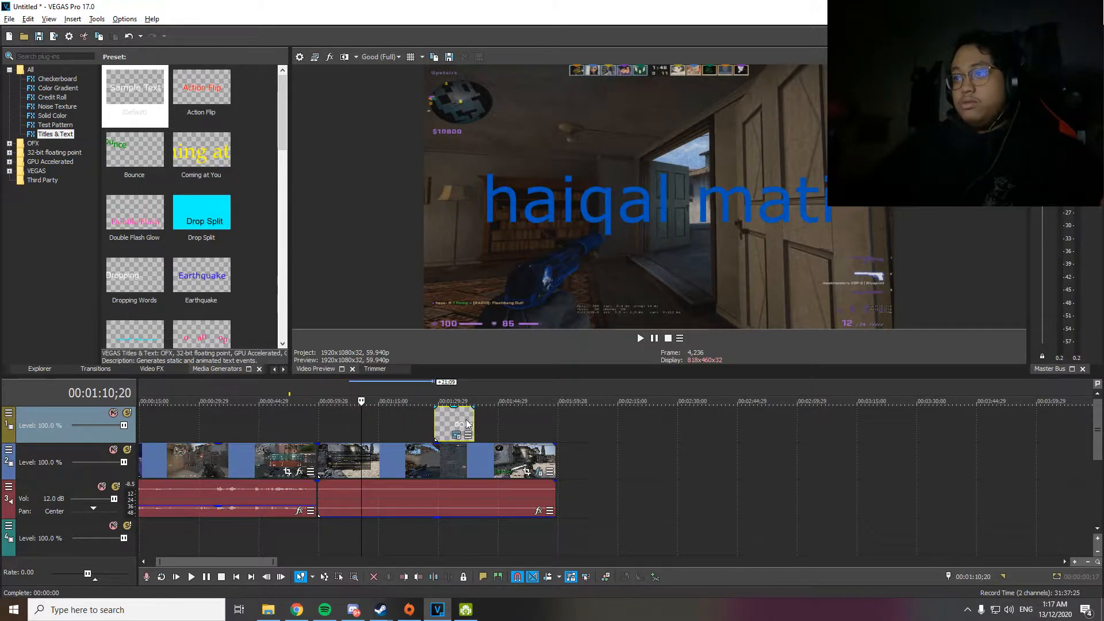
left_click(462, 387)
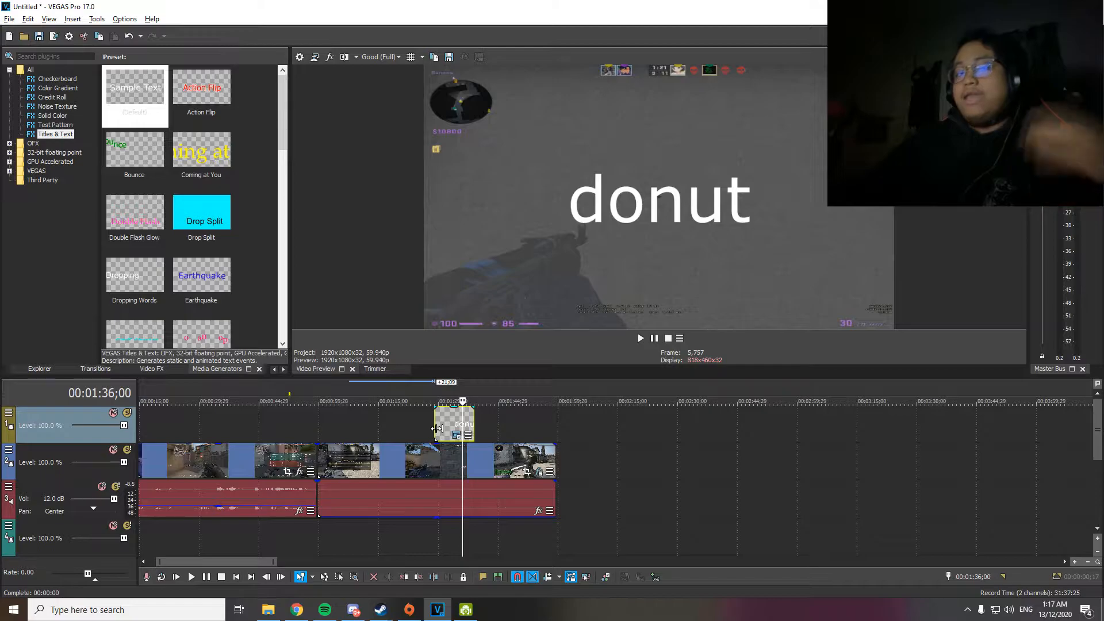
left_click_drag(437, 428, 260, 432)
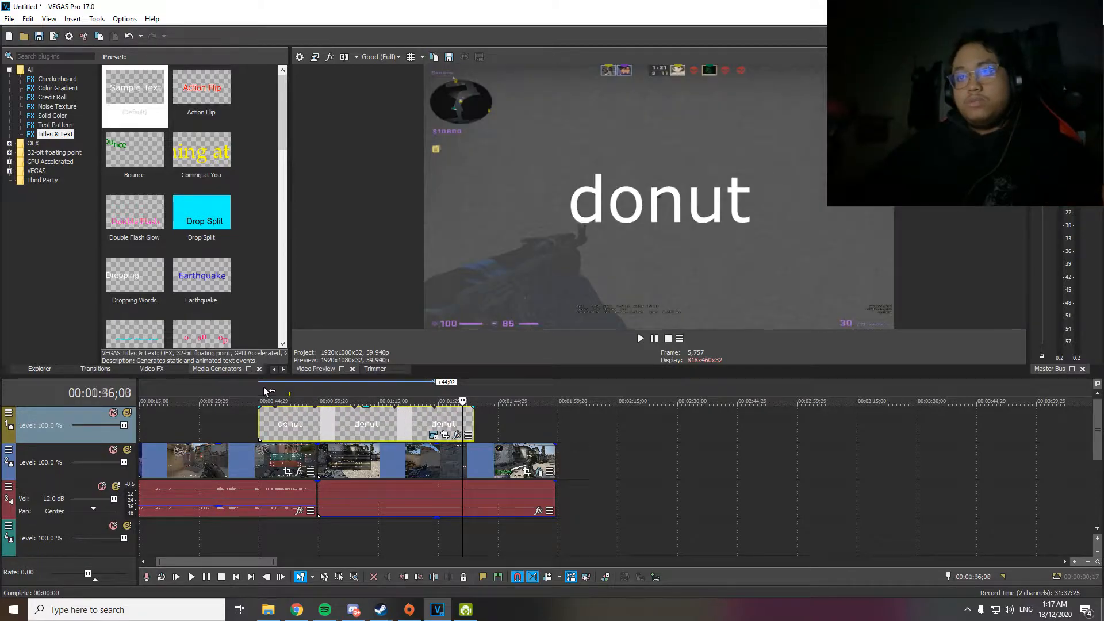
left_click_drag(262, 389, 475, 388)
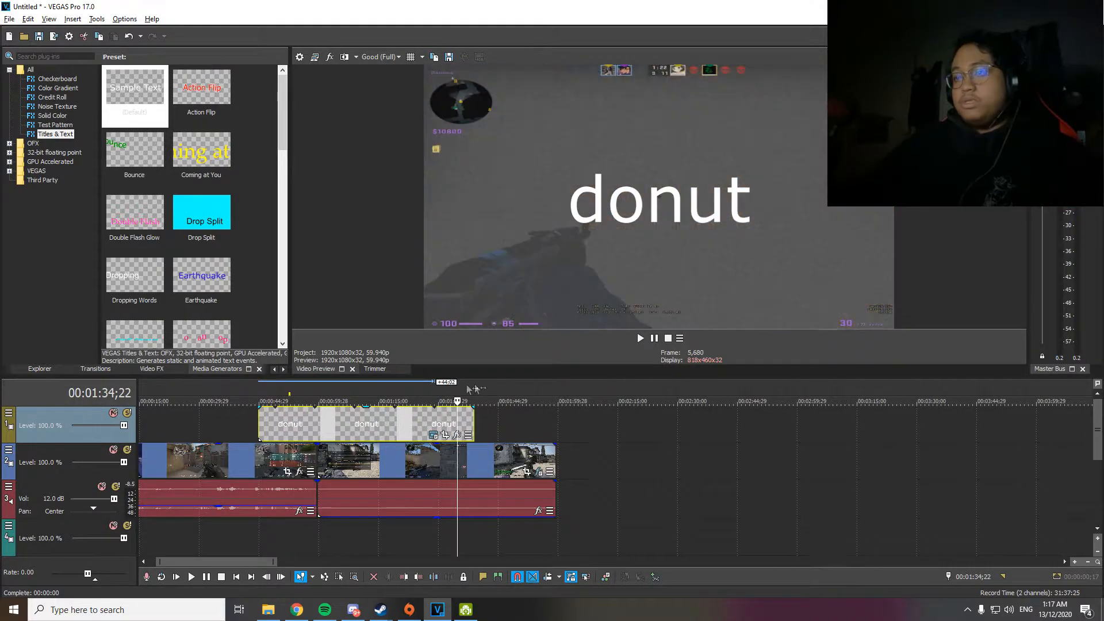
Shorten the "donut" title to about 2 seconds and place it near the second clip's end, at about 00:01:52
left_click_drag(267, 427, 531, 421)
left_click(534, 393)
scroll(540, 396, "up", 1)
scroll(541, 396, "up", 3)
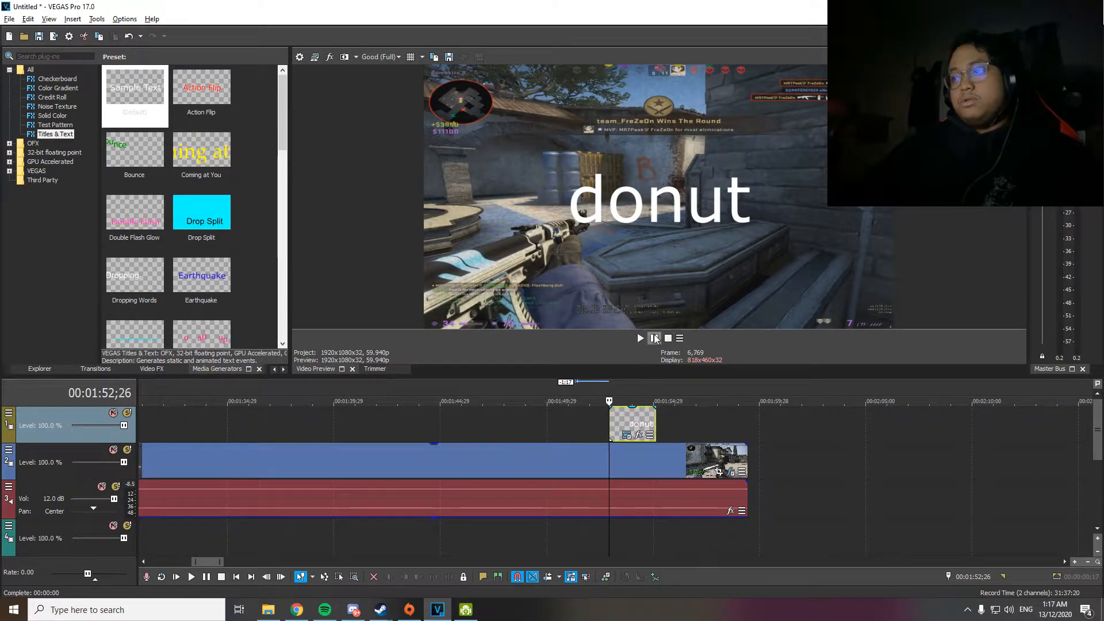
Play back the shortened "donut" title and delete it from the timeline
left_click(654, 339)
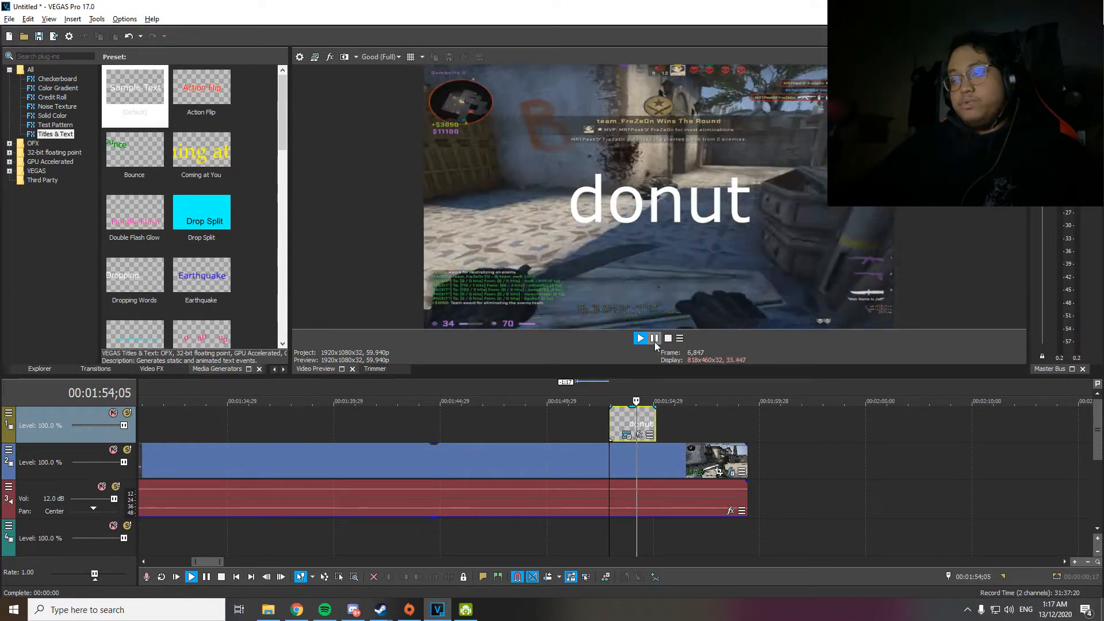
left_click(654, 339)
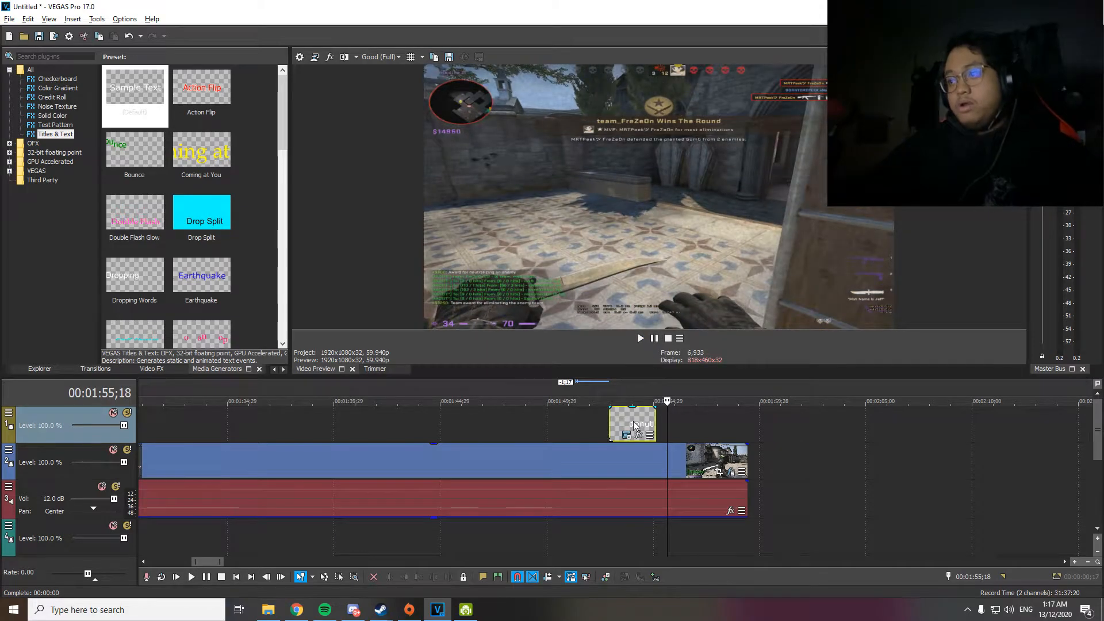
right_click(632, 424)
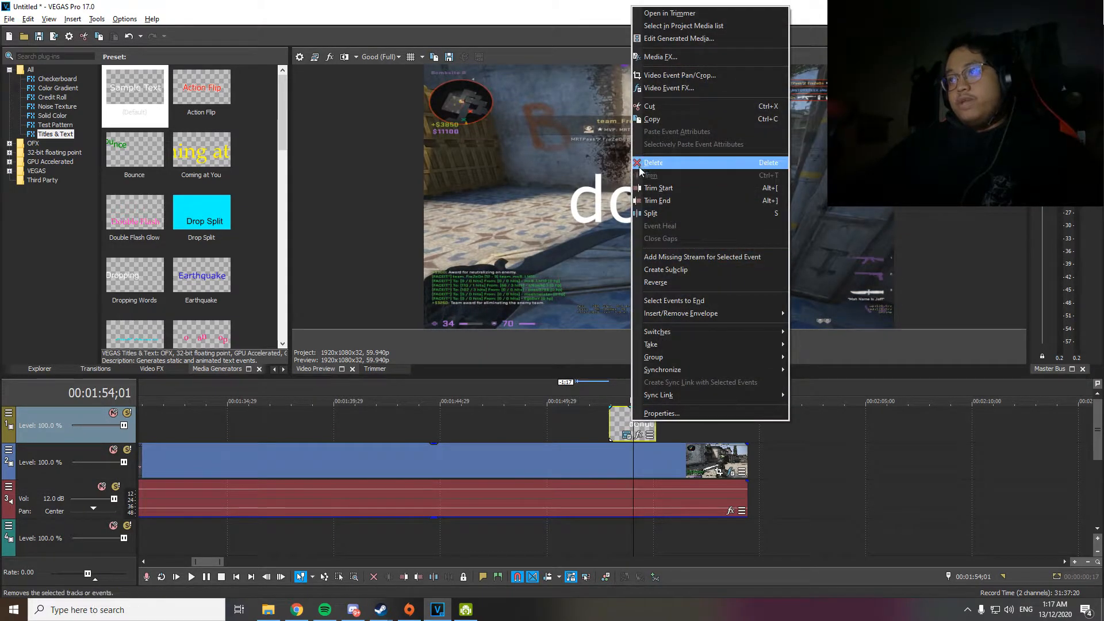
left_click(653, 163)
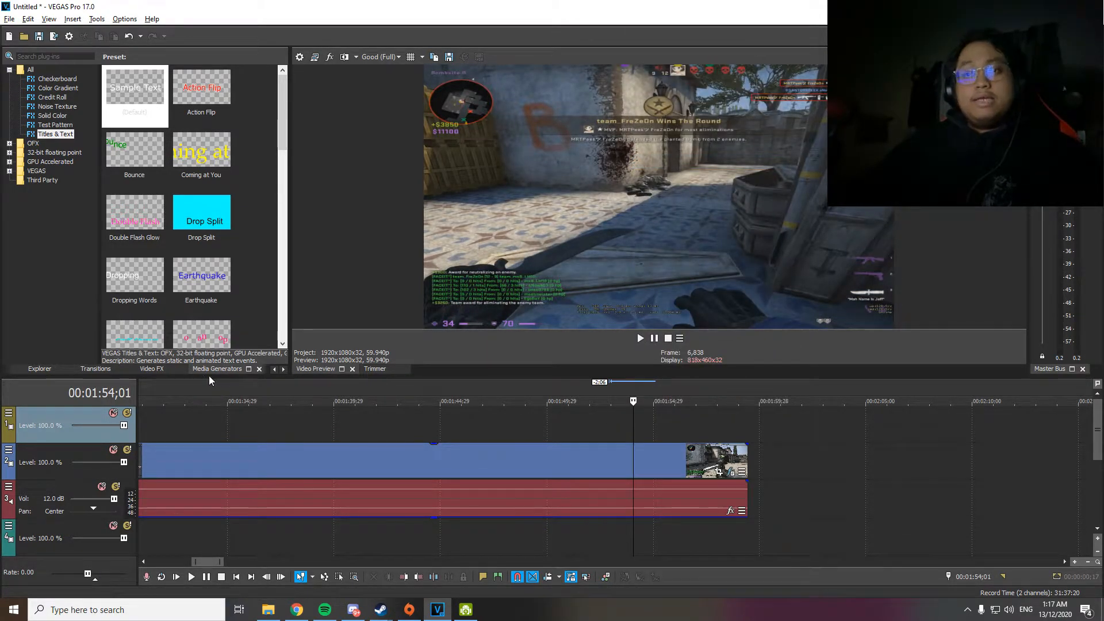
Open the project notes to show where notes are kept
left_click(283, 370)
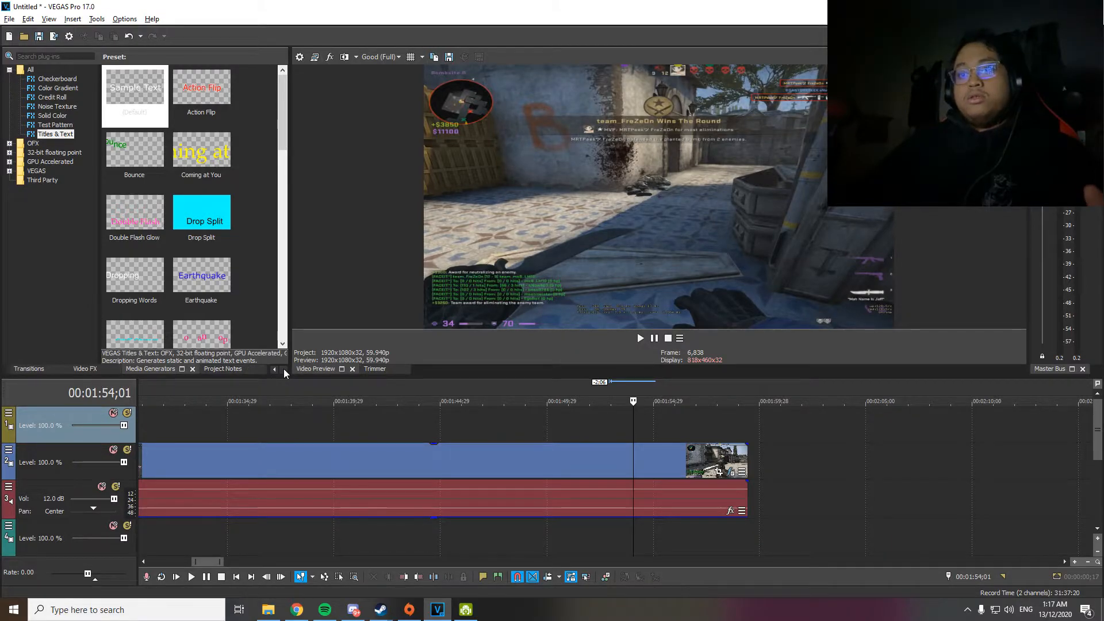
left_click(219, 371)
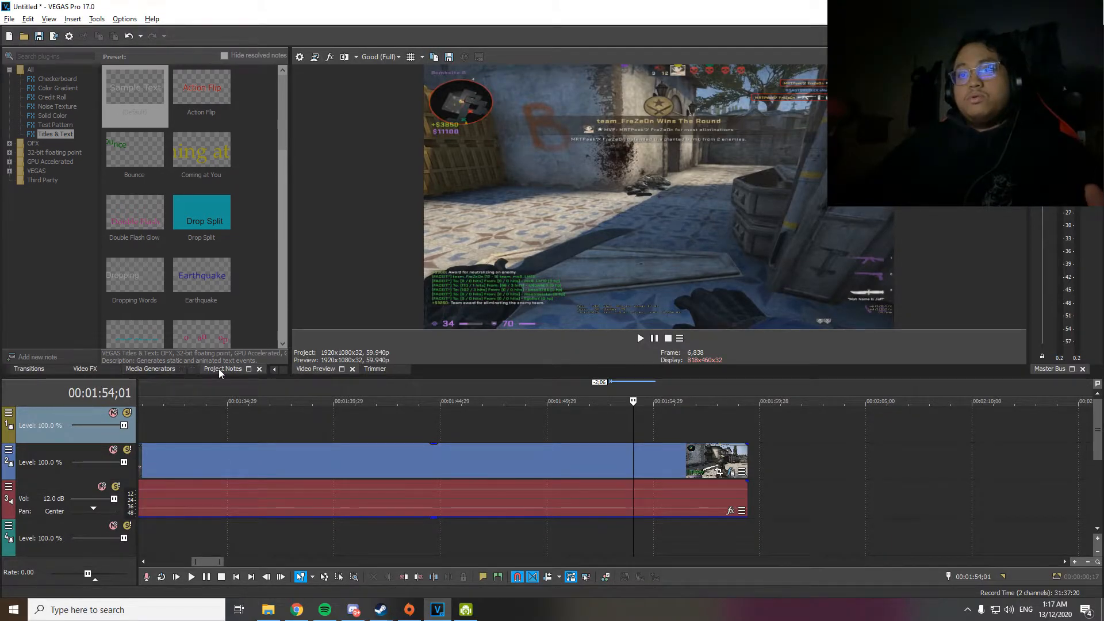
left_click(274, 373)
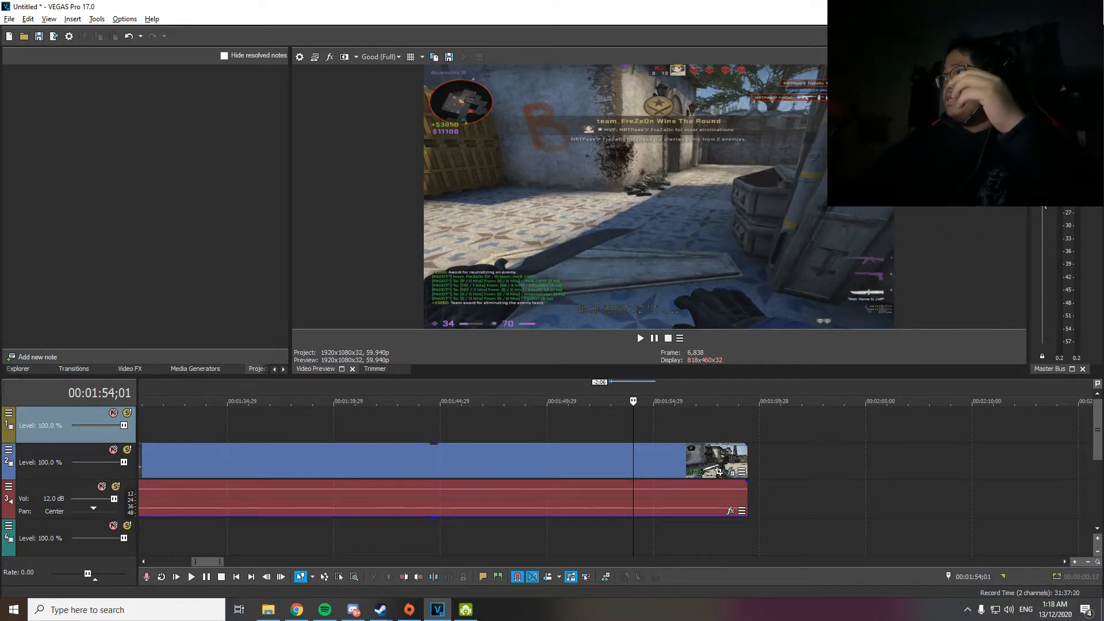
Lower the master bus volume to -5.8 dB and raise it back to 0.0 dB
left_click(1043, 285)
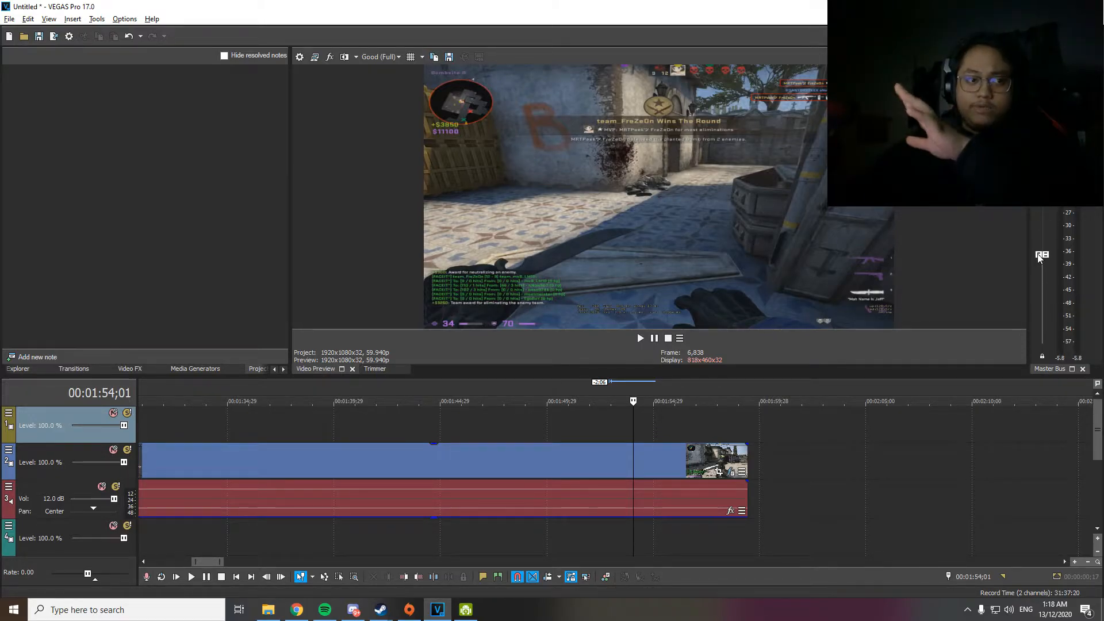
left_click_drag(1039, 258, 1052, 199)
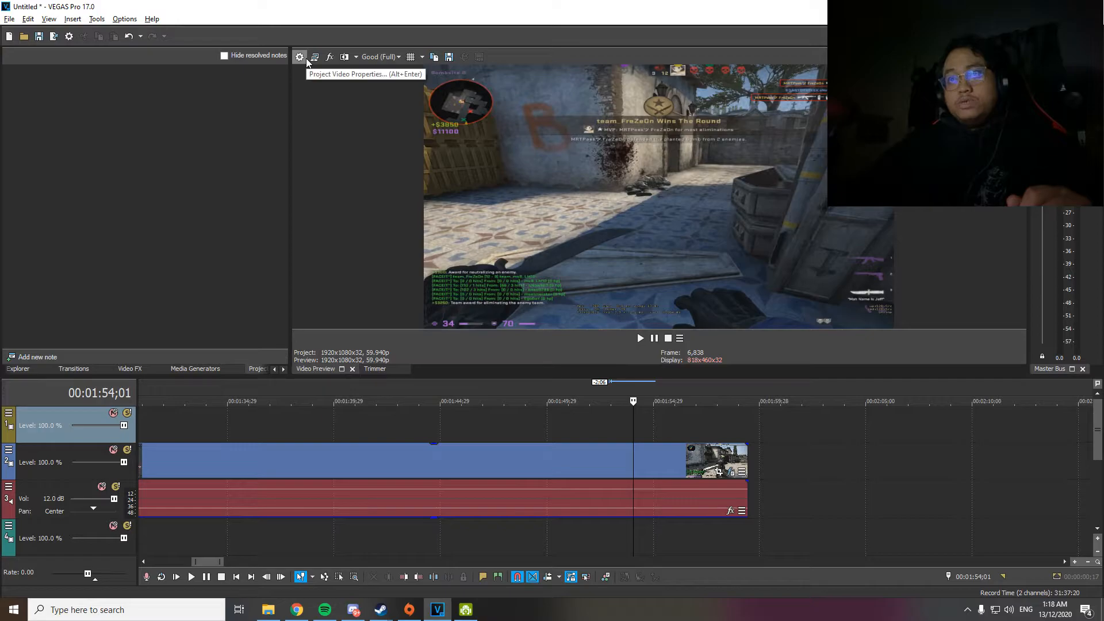
Switch the video preview overlays on and off again
left_click(408, 58)
left_click(409, 58)
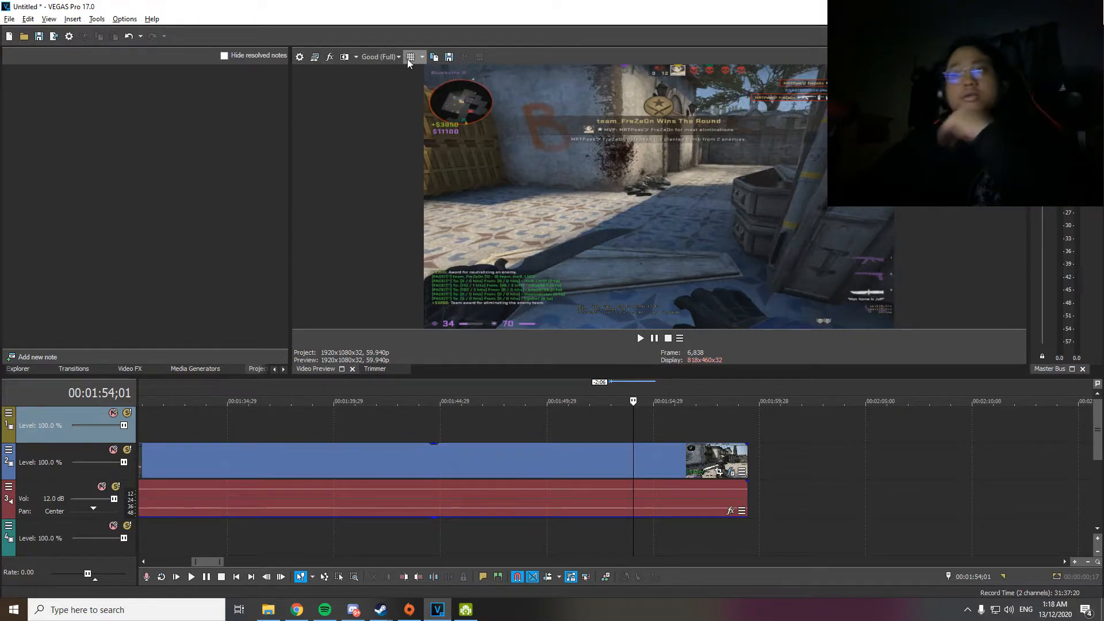
Show the safe area overlay on the video preview, hide it again, and look through the available overlay options
left_click(408, 57)
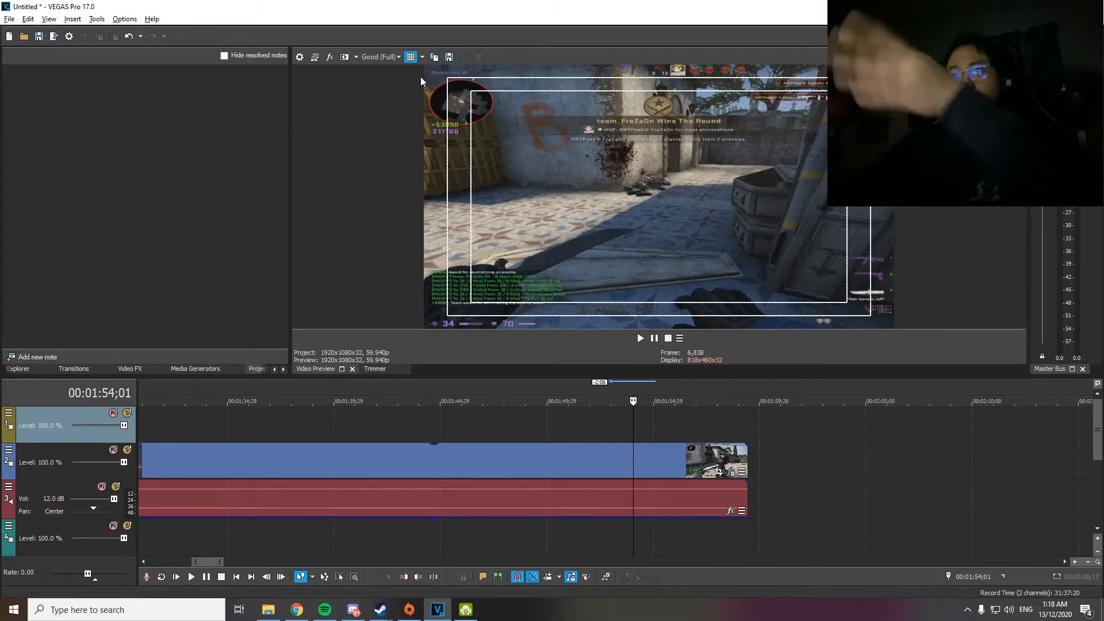
left_click(411, 56)
left_click(422, 57)
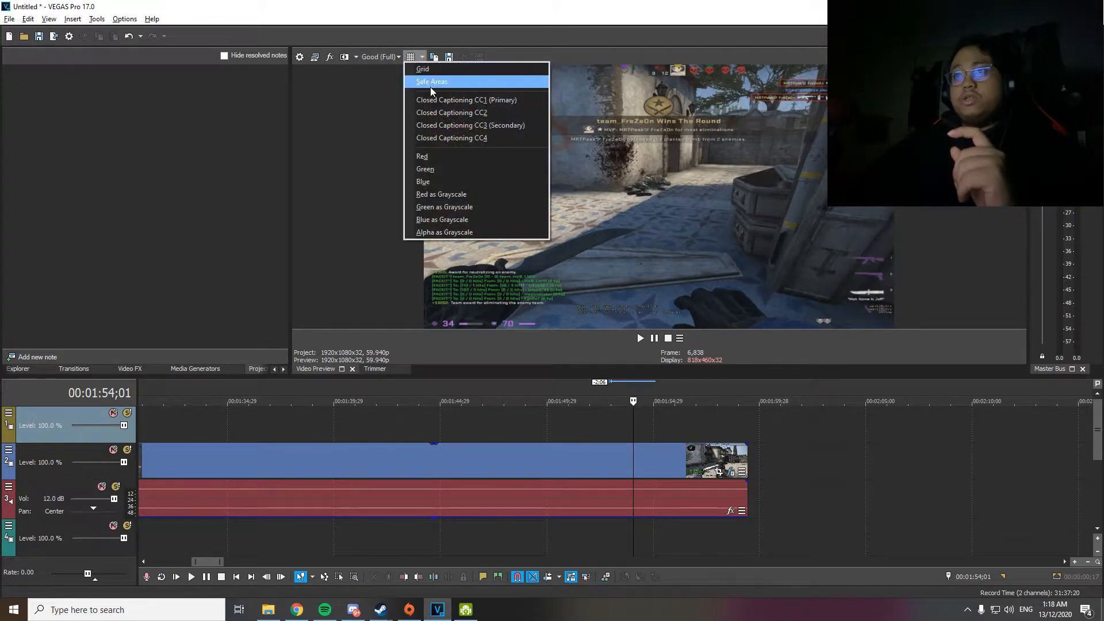
left_click(422, 57)
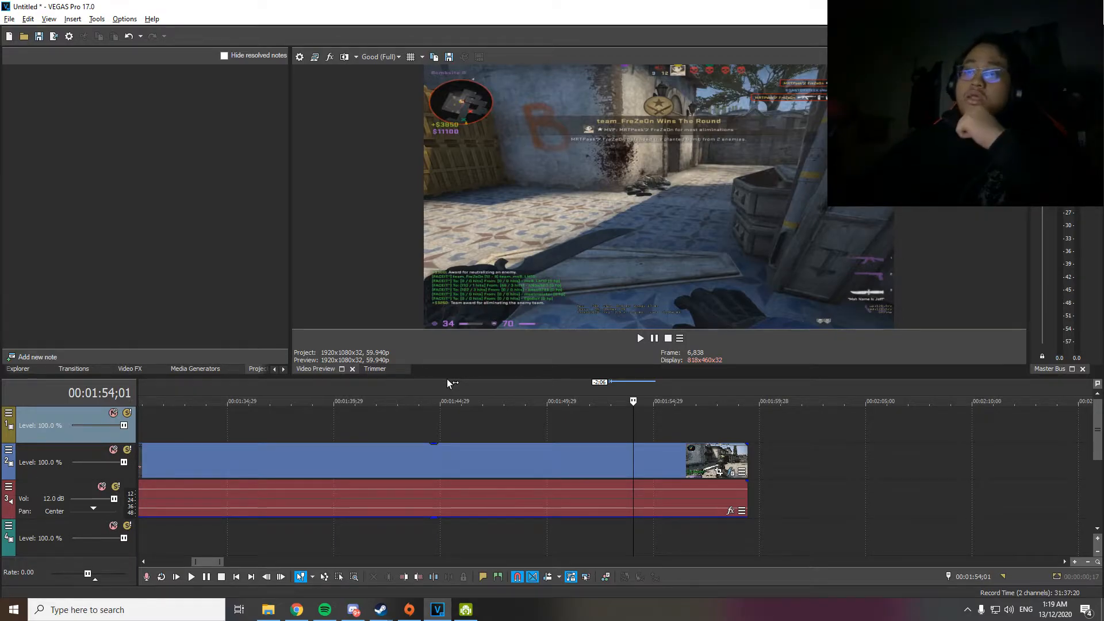
Open the project's video properties and look through the available resolution and frame rate templates
left_click(300, 57)
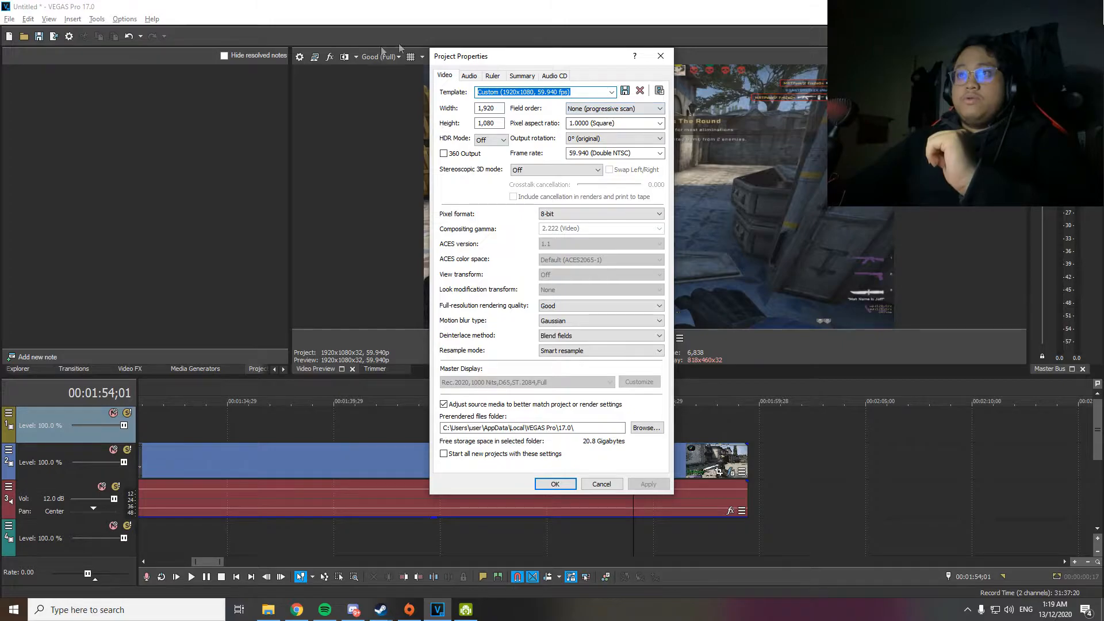
left_click(661, 56)
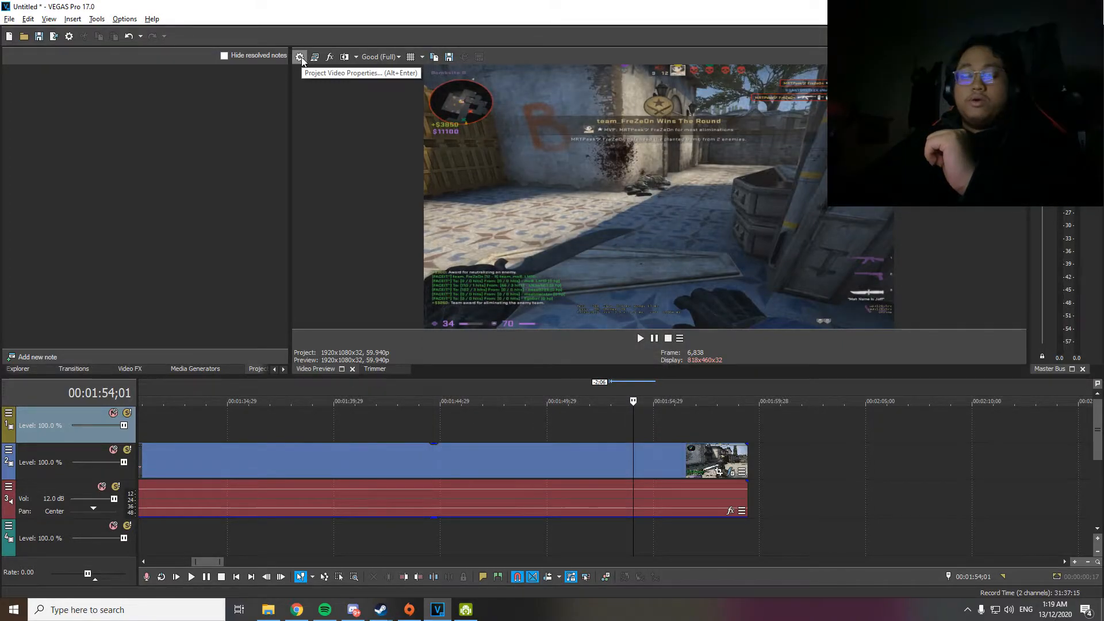
key("alt+Return")
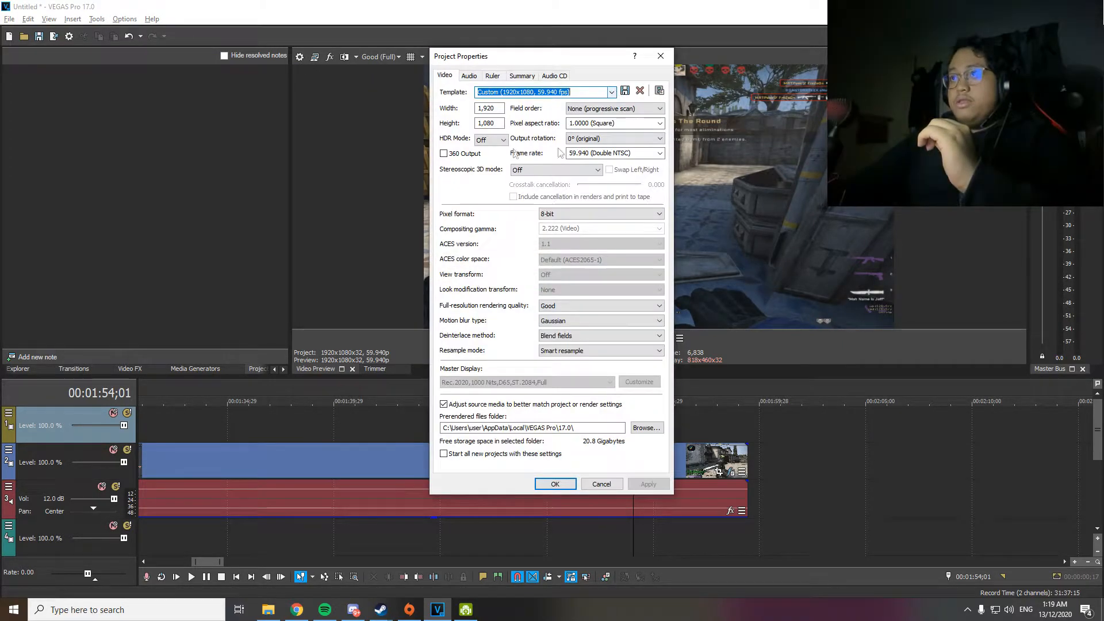
left_click(612, 92)
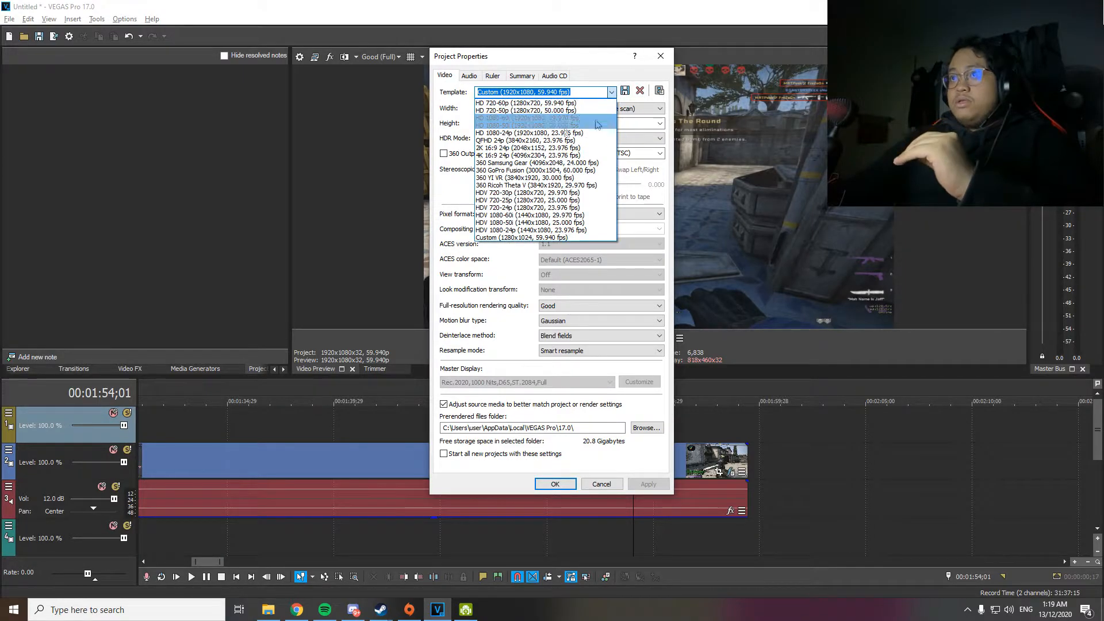
left_click(612, 92)
left_click(612, 94)
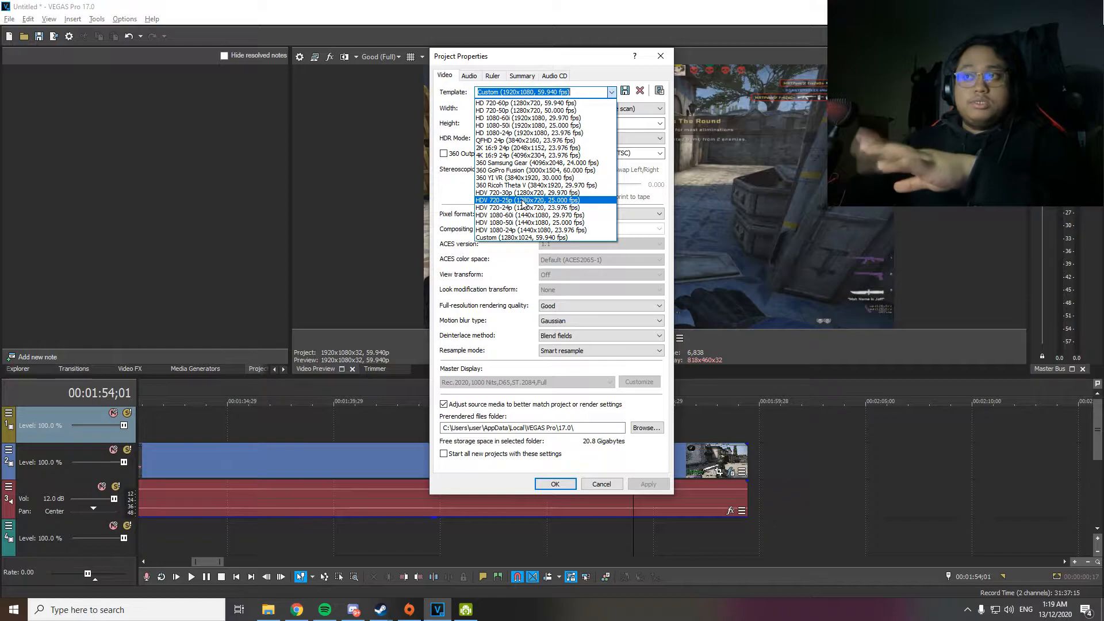
left_click(612, 92)
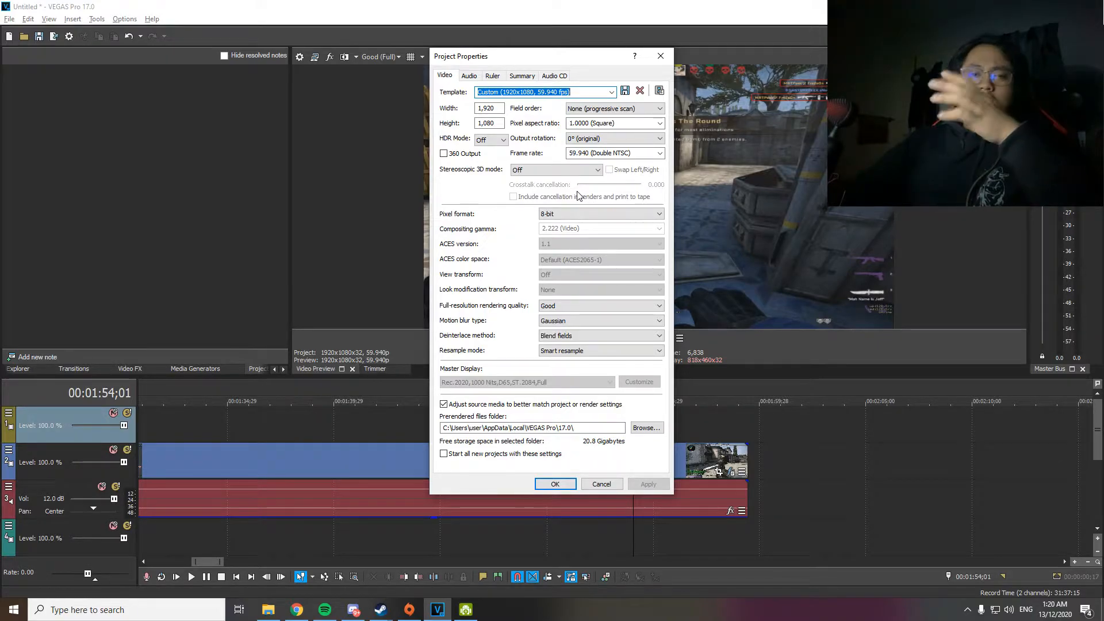
Review the project's frame rate choices and audio master bus modes, and close the project properties with the settings as they are
left_click(660, 154)
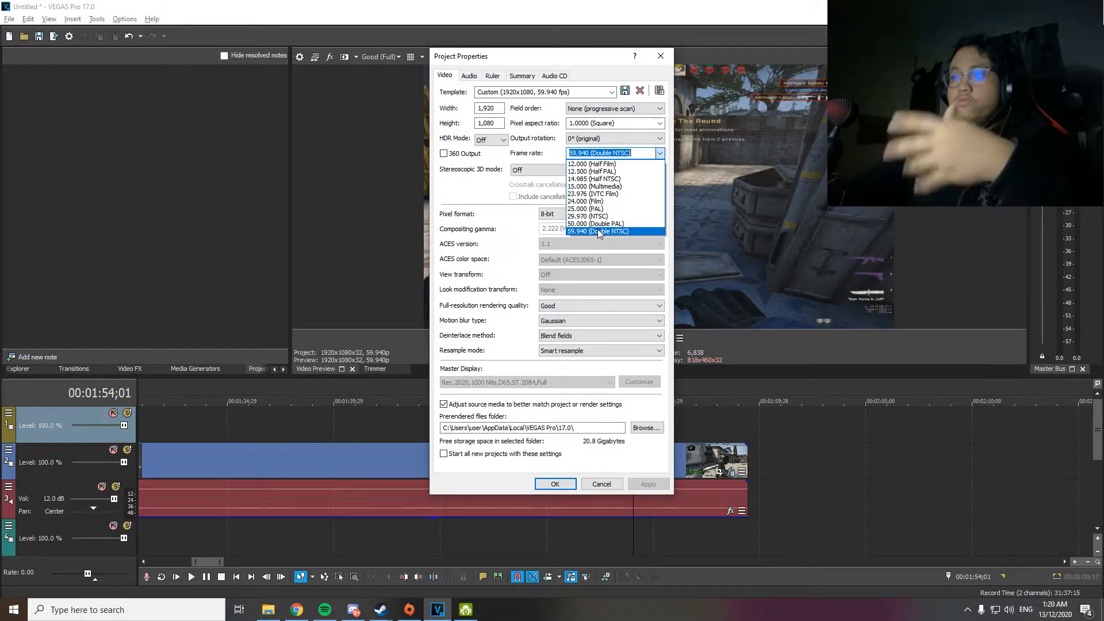
left_click(660, 156)
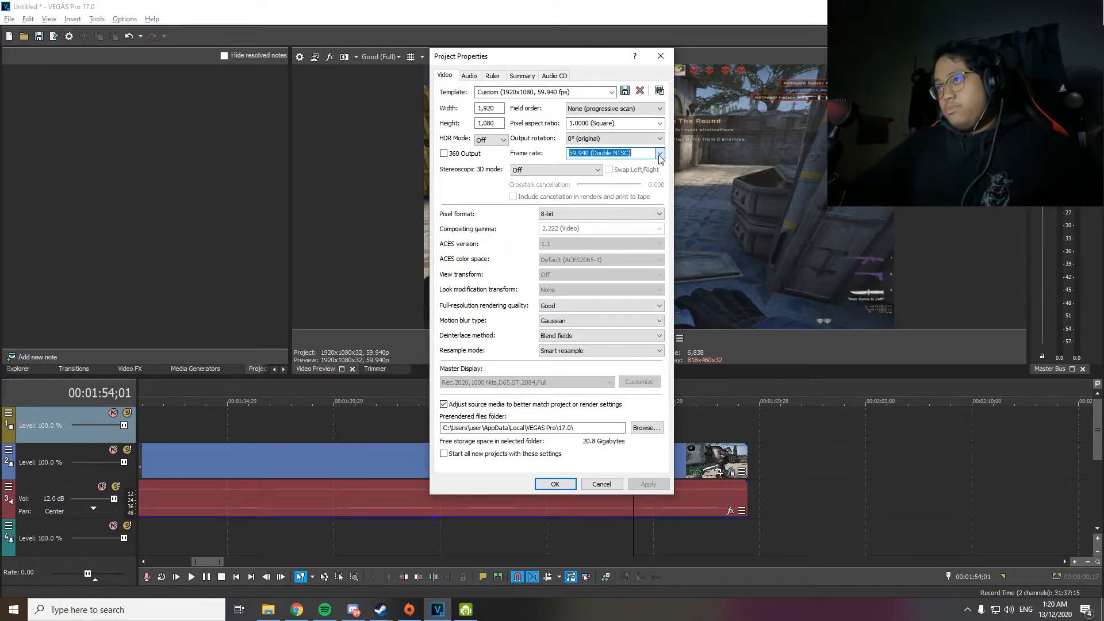
left_click(469, 75)
left_click(627, 93)
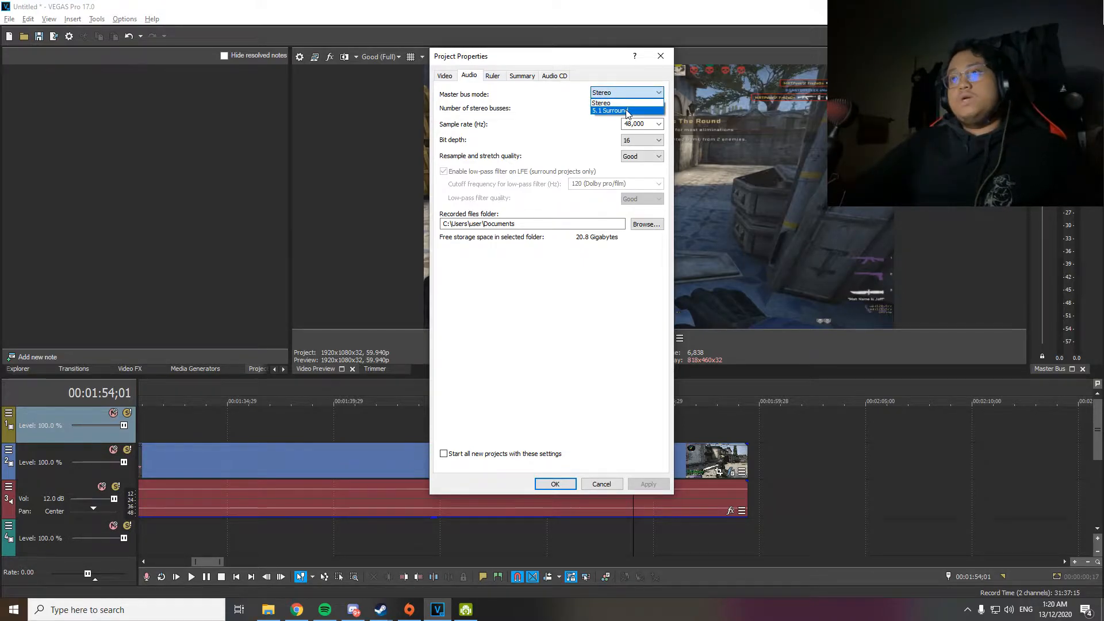
left_click(454, 77)
left_click(446, 75)
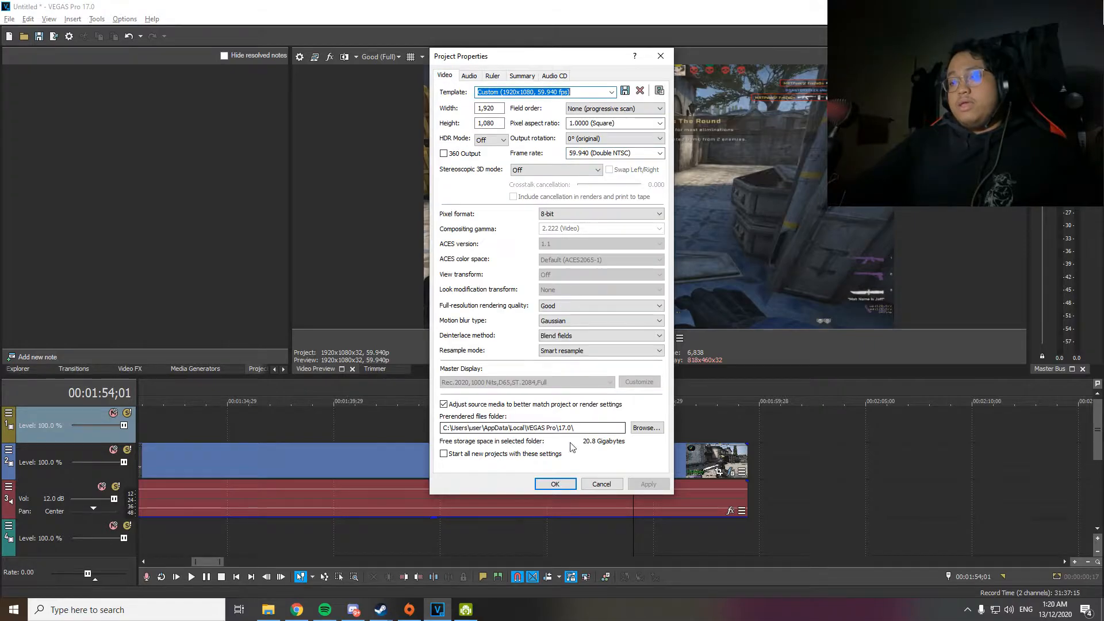
left_click(562, 486)
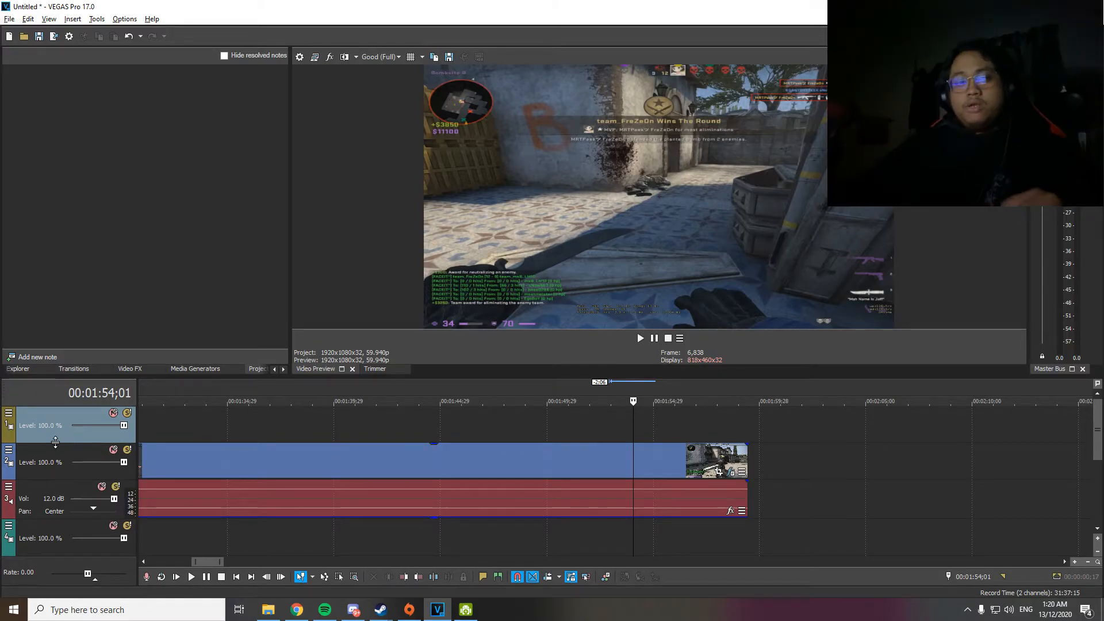
Move the empty video track from above the gameplay clips to below their audio track
left_click(46, 465)
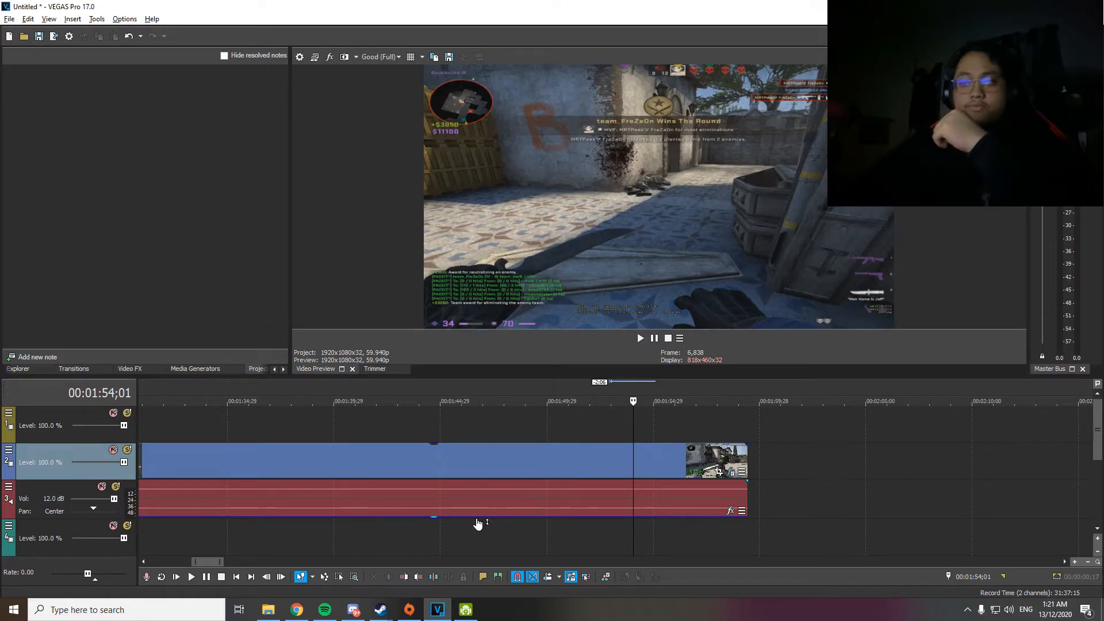
left_click_drag(440, 517, 423, 470)
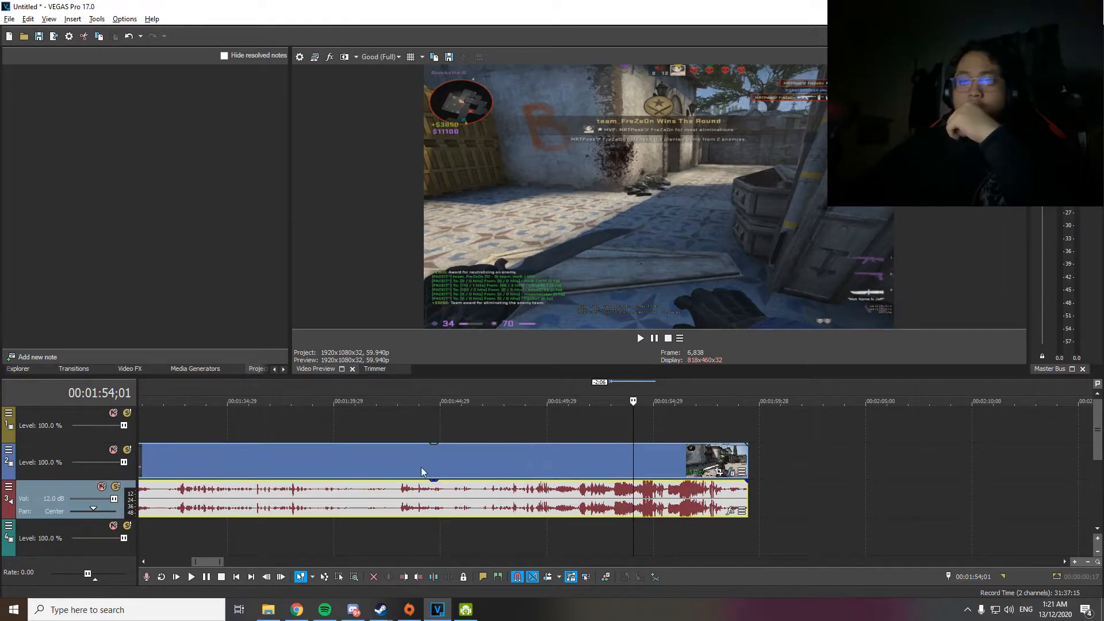
left_click_drag(60, 432, 60, 507)
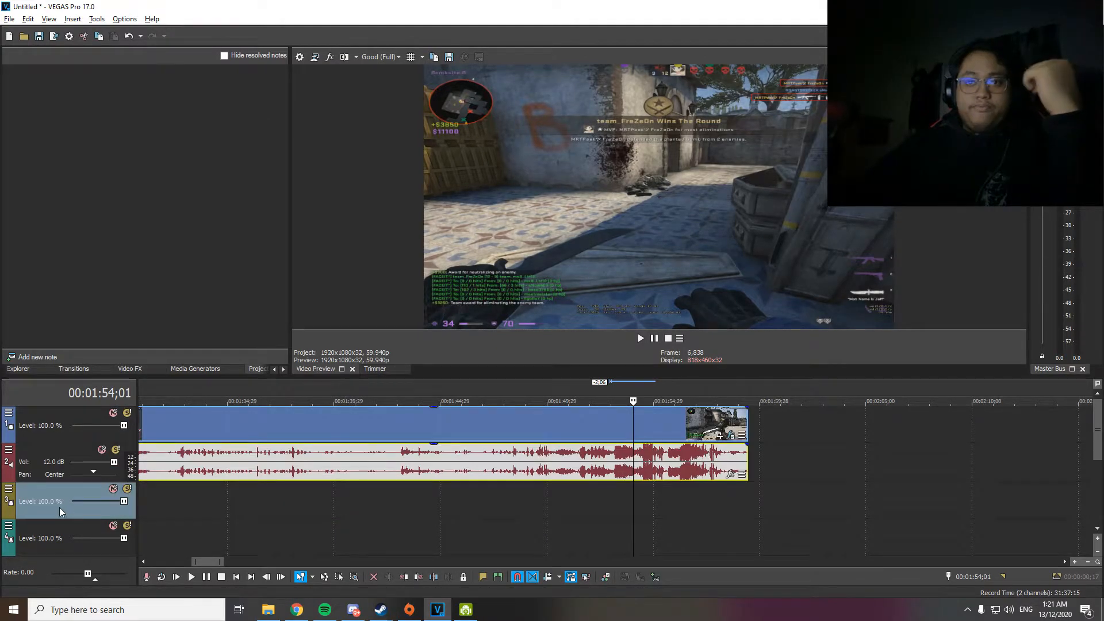
mouse_move(215, 562)
left_mouse_down()
mouse_move(187, 562)
mouse_move(195, 562)
left_mouse_up()
scroll(219, 513, "down", 4)
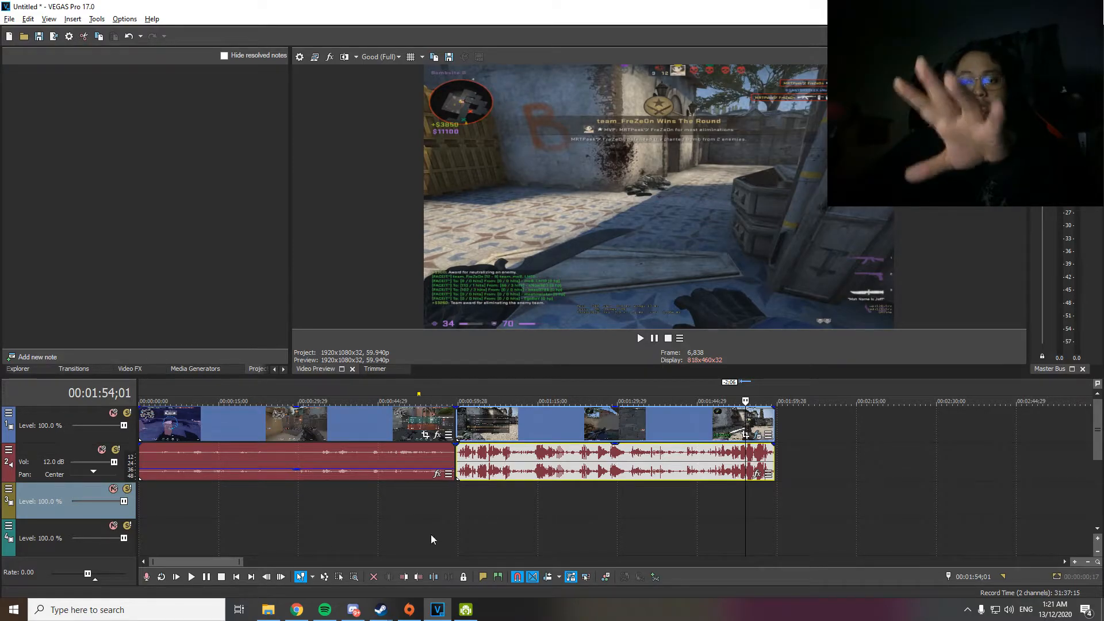
Point out the video and audio tracks in turn and view several moments of the first gameplay clip
left_click(65, 440)
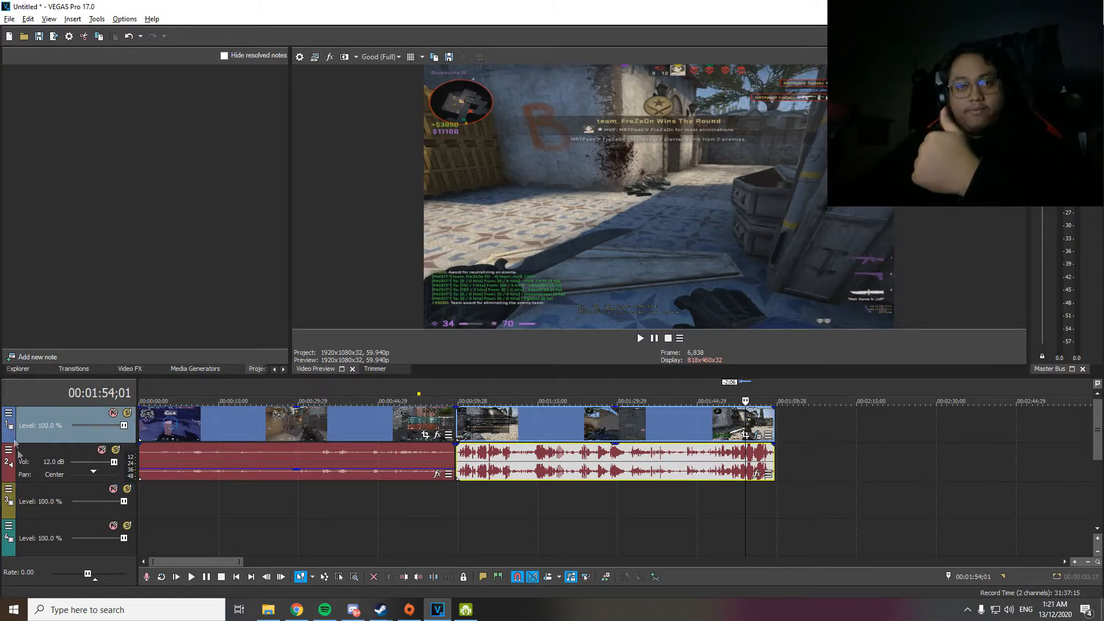
left_click(39, 460)
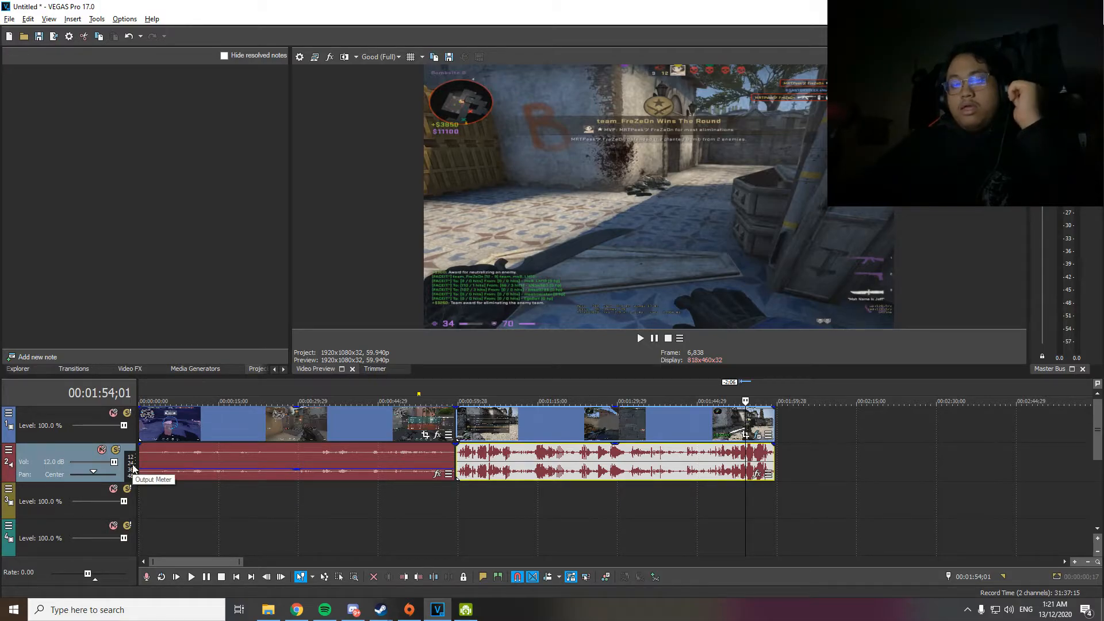
left_click_drag(185, 551, 173, 551)
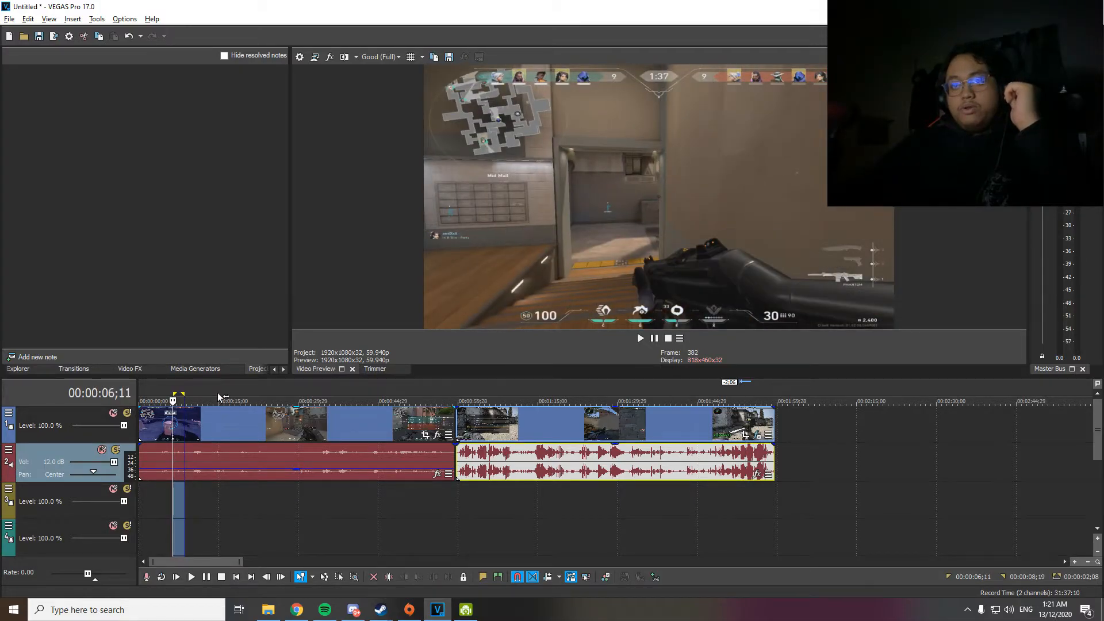
left_click(218, 398)
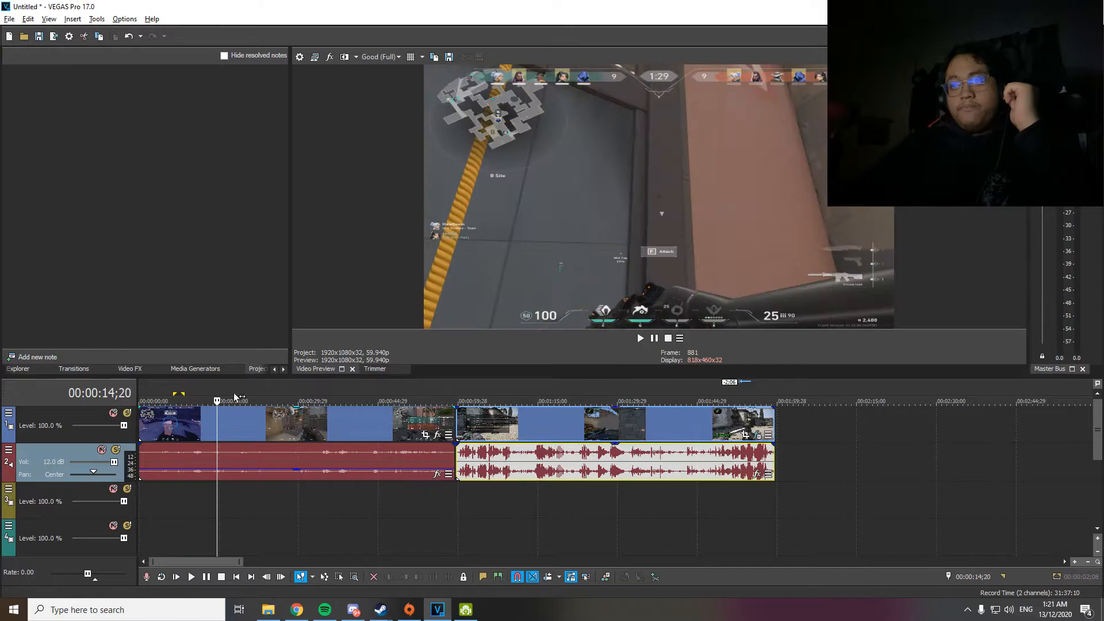
left_click(64, 433)
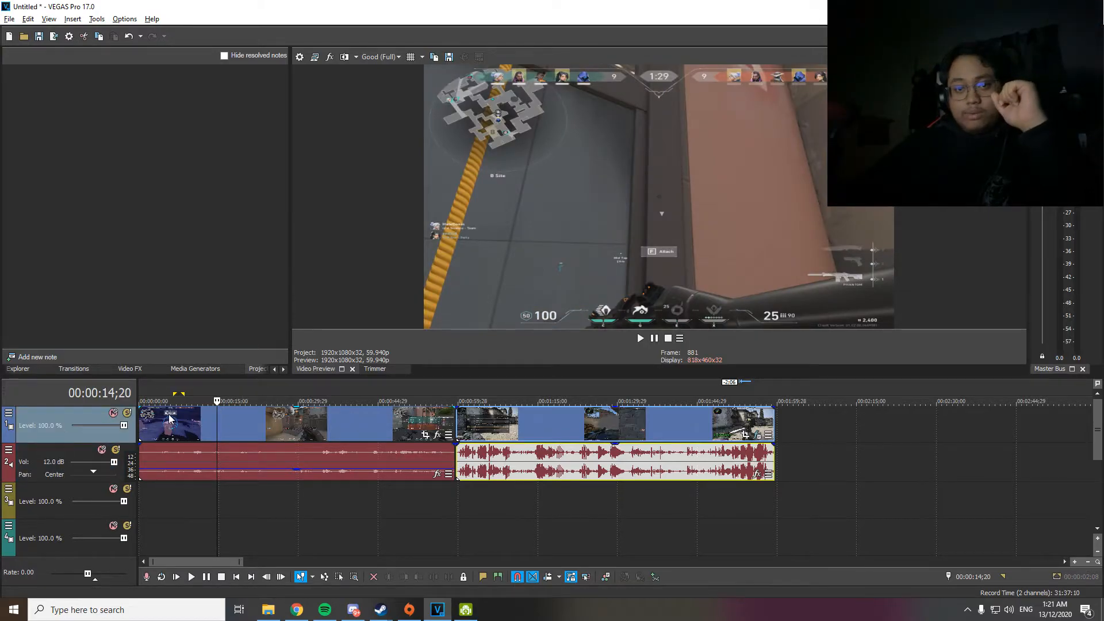
left_click(278, 418)
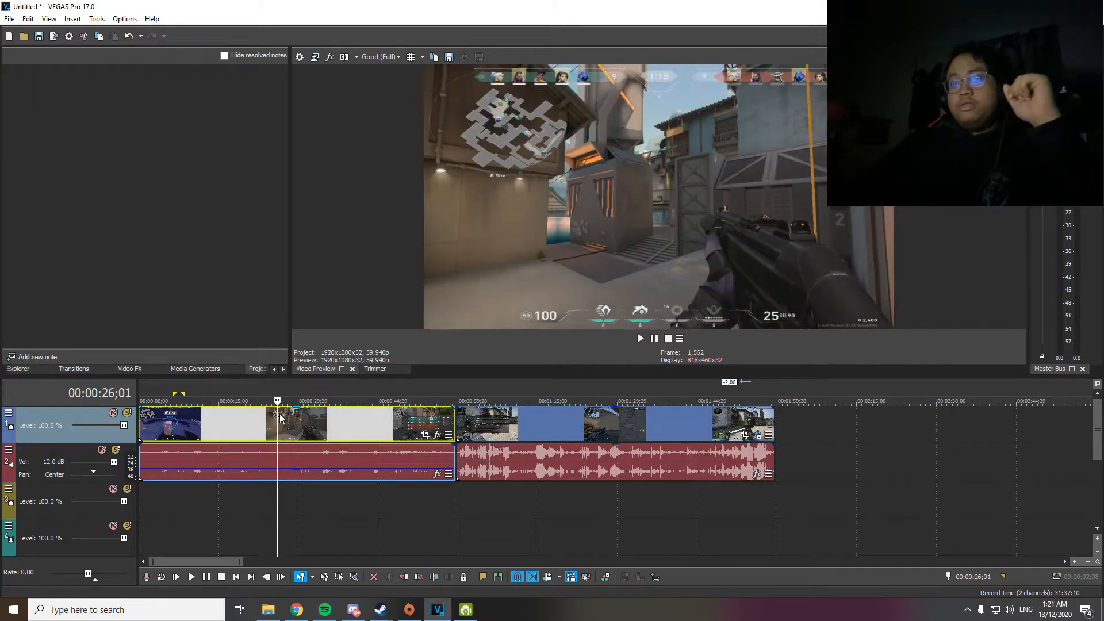
Move the second gameplay clip further along the timeline to leave a gap after the first clip, and shift it partway back
left_click_drag(522, 432, 637, 432)
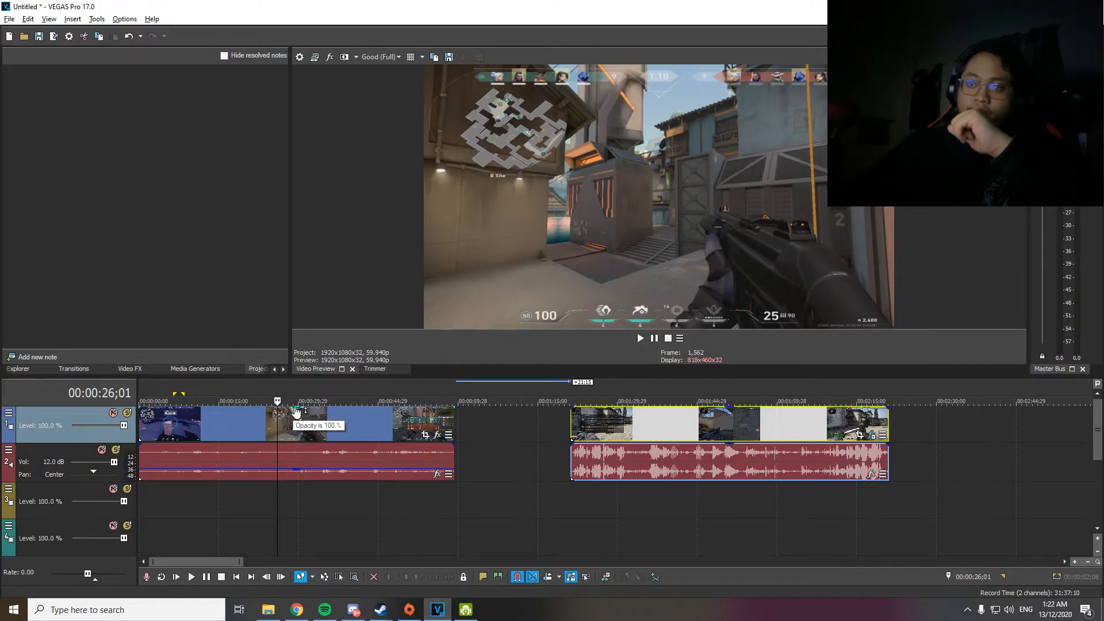
mouse_move(296, 409)
left_mouse_down()
mouse_move(298, 439)
mouse_move(298, 409)
left_mouse_up()
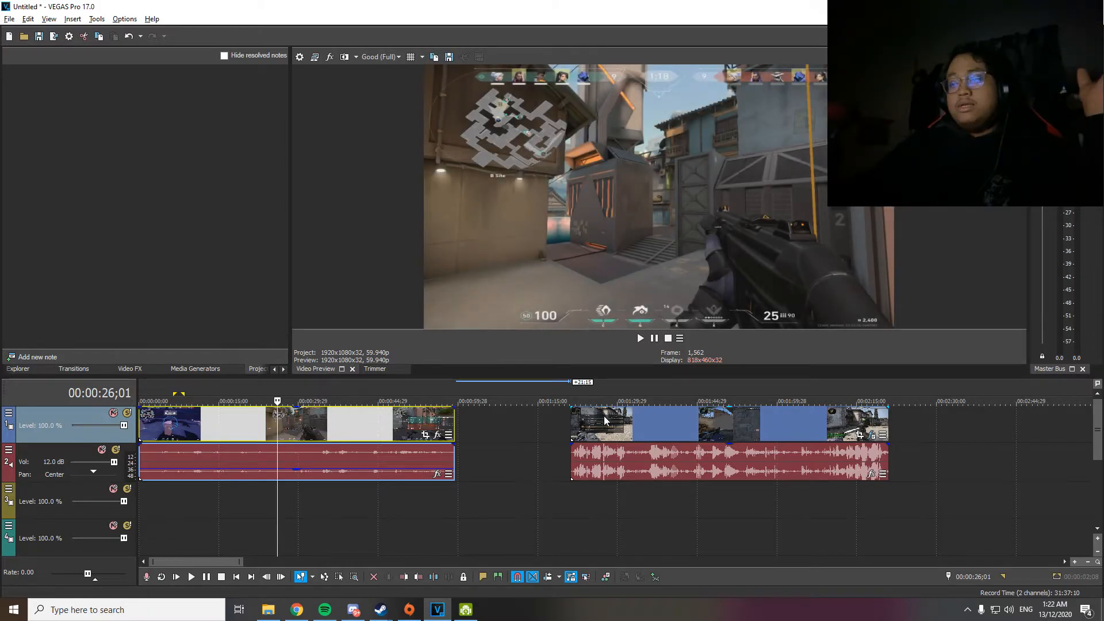
left_click_drag(611, 419, 544, 419)
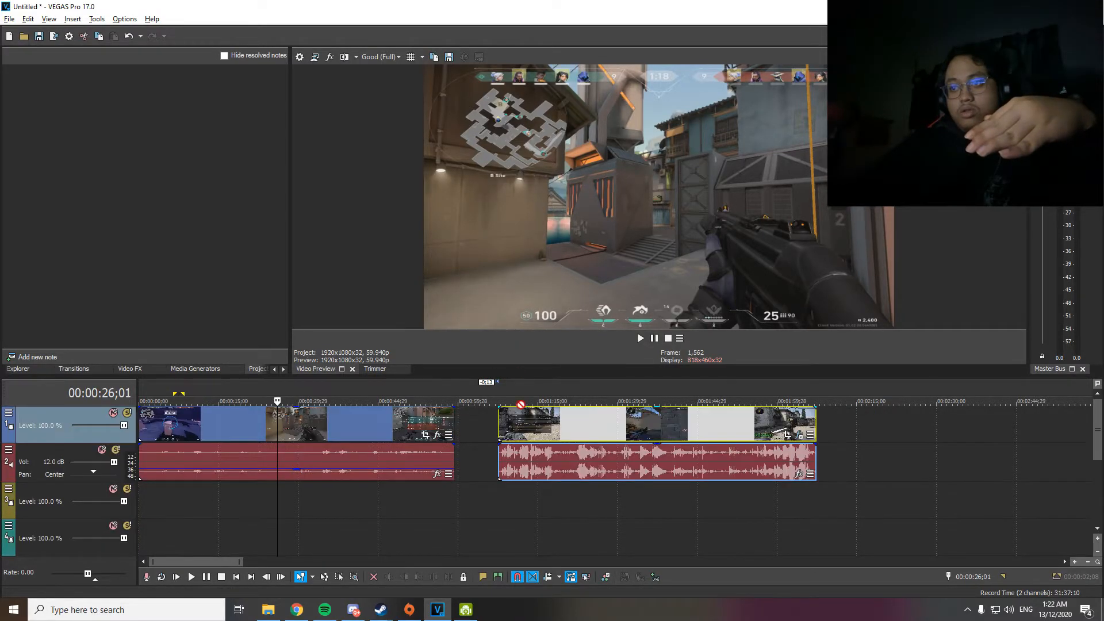
Delete the empty third track and move the second gameplay clip a little closer to the first one
right_click(36, 501)
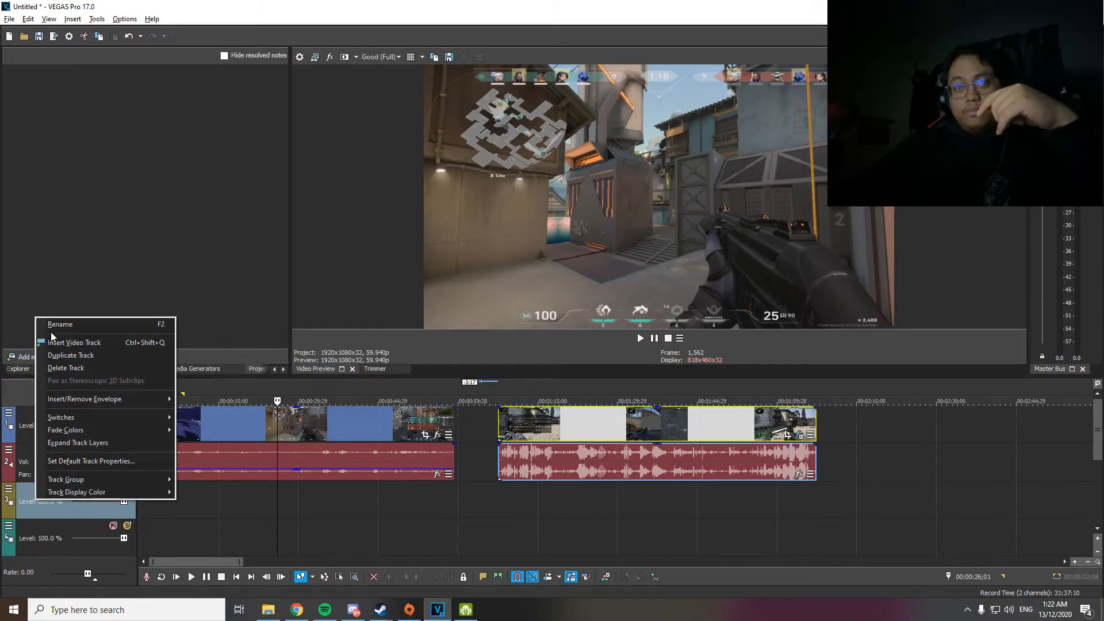
left_click(63, 368)
mouse_move(561, 431)
left_mouse_down()
mouse_move(499, 511)
mouse_move(549, 454)
mouse_move(547, 434)
left_mouse_up()
right_click(47, 493)
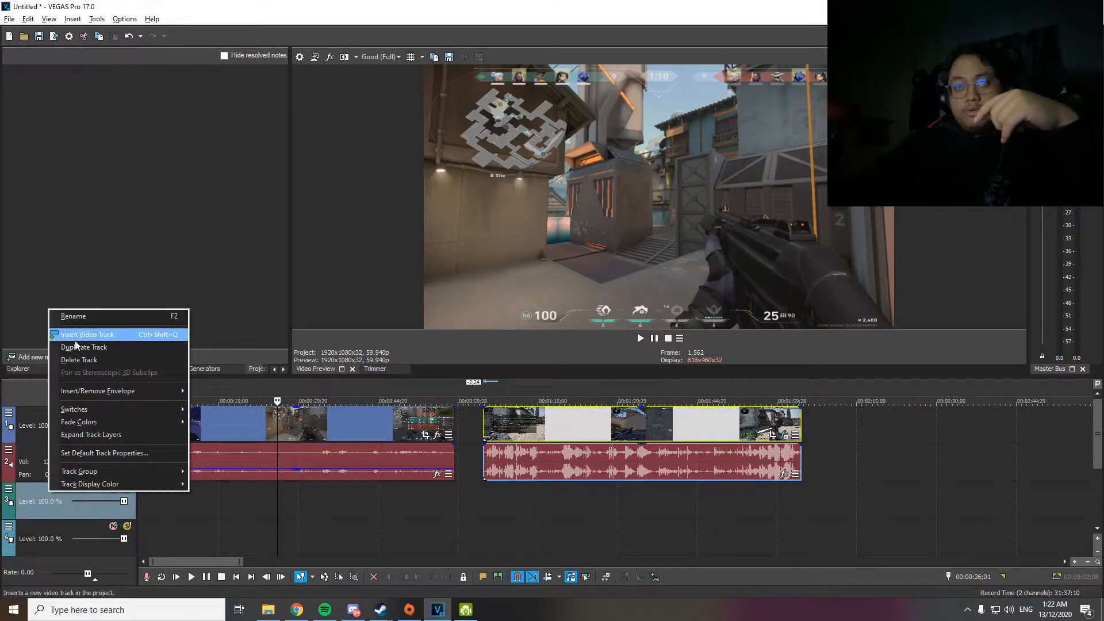
left_click(188, 523)
Insert a new audio track and place it below the empty video track as the fourth track
right_click(24, 472)
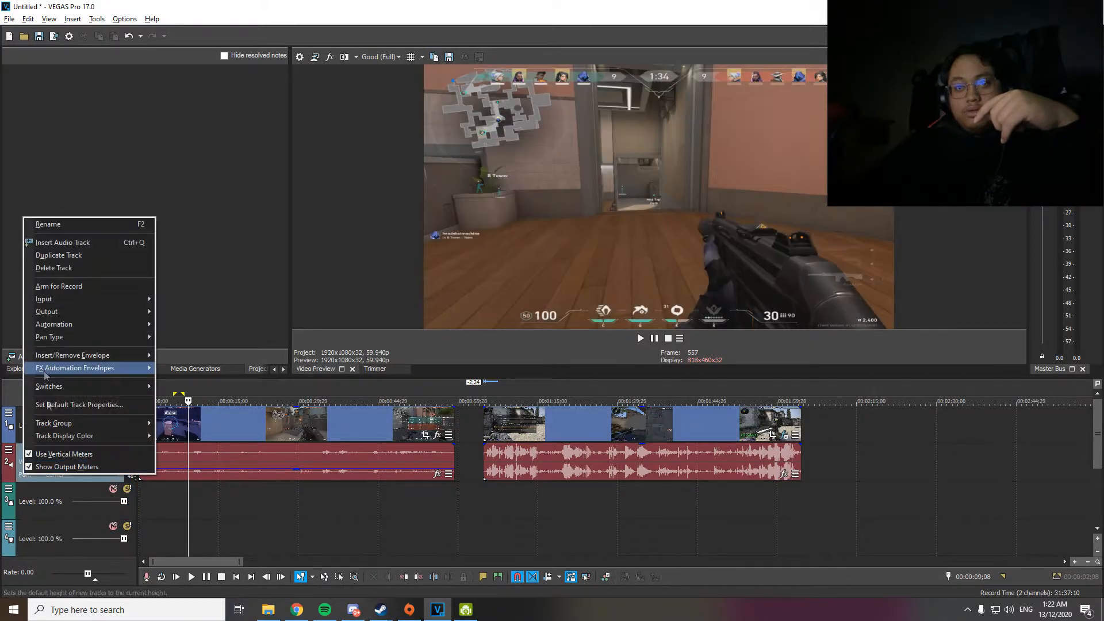
left_click(51, 242)
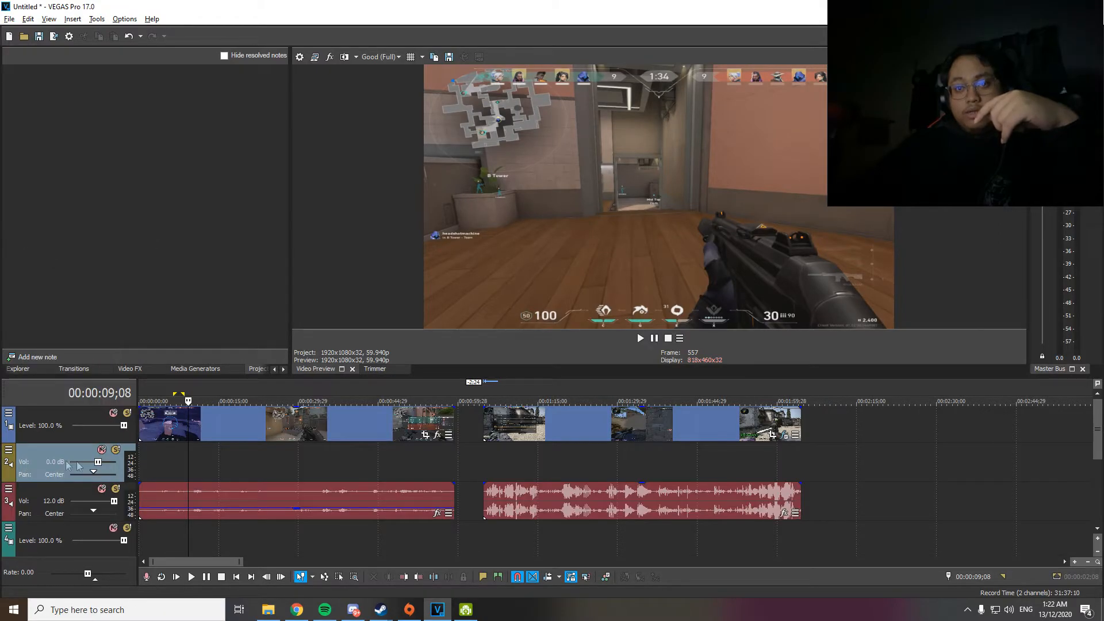
left_click_drag(42, 510, 42, 513)
left_click_drag(539, 436, 229, 518)
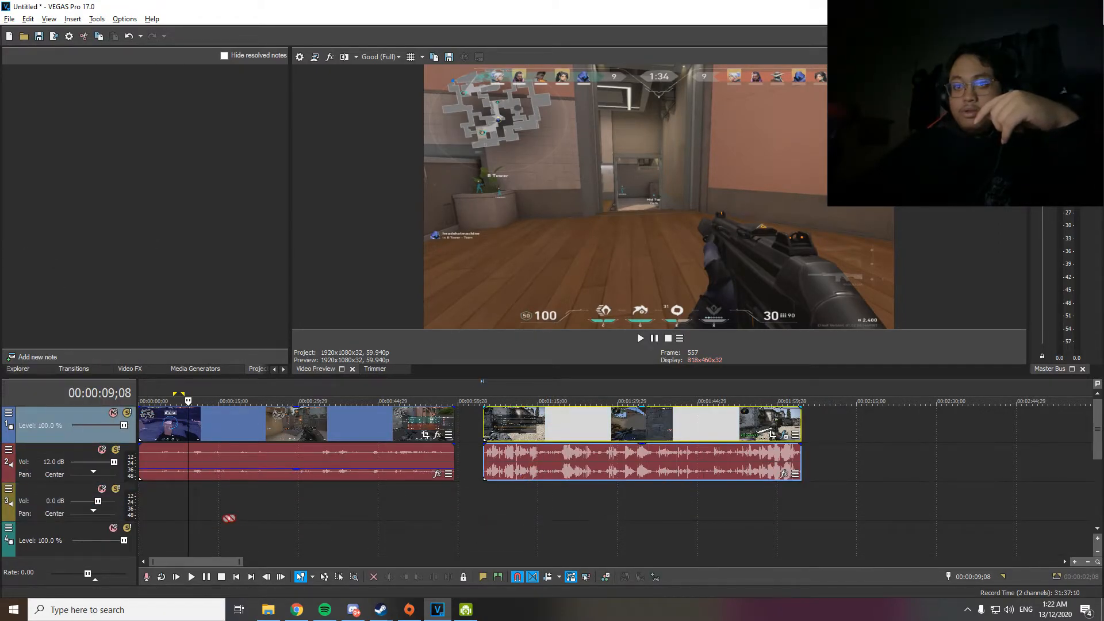
left_click_drag(41, 513, 40, 543)
Move the second clip's video and audio onto the empty third and fourth tracks, starting at the beginning of the timeline
left_click_drag(568, 426, 148, 538)
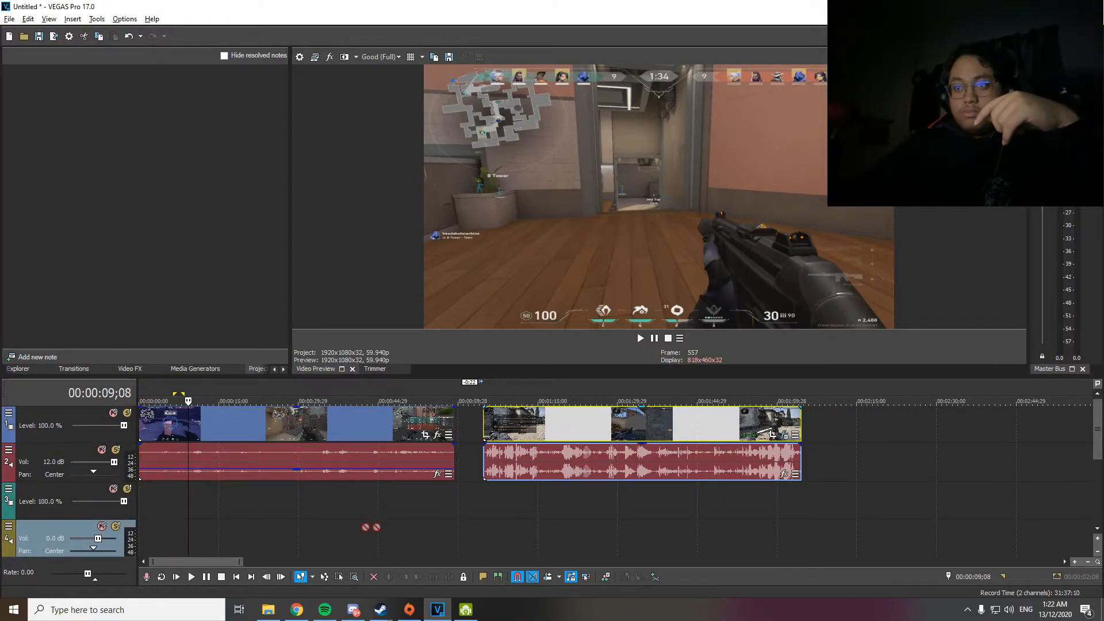
left_click_drag(567, 471, 231, 523)
left_click_drag(395, 425, 349, 510)
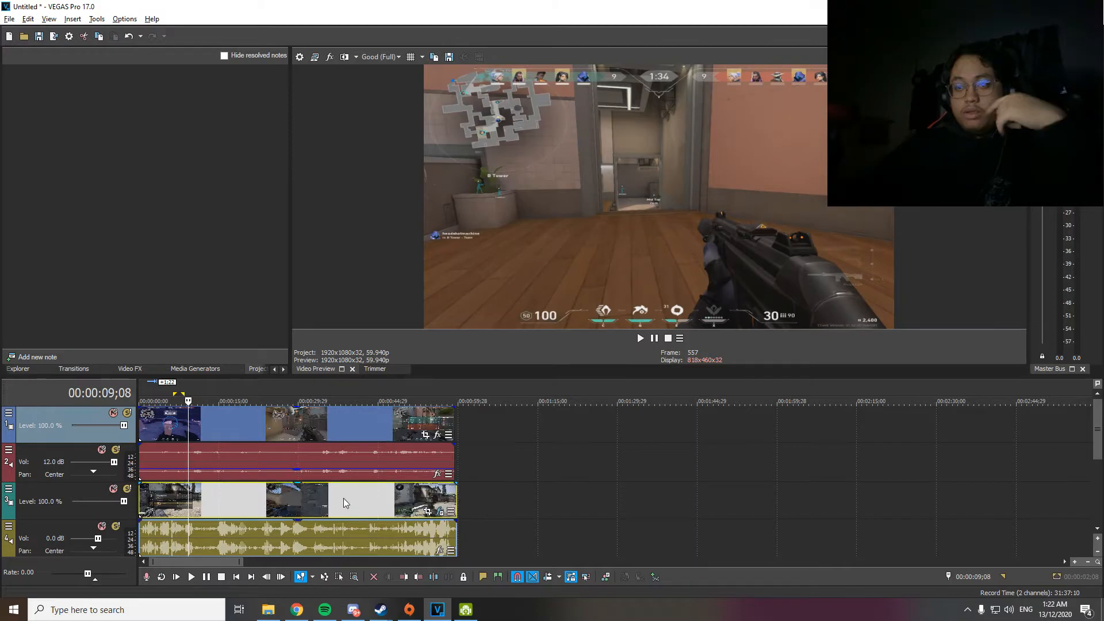
Move the second clip's video back to the first track just after the first clip, keeping its audio on the fourth track
mouse_move(294, 409)
left_mouse_down()
mouse_move(296, 435)
mouse_move(296, 412)
left_mouse_up()
left_click_drag(333, 499, 662, 431)
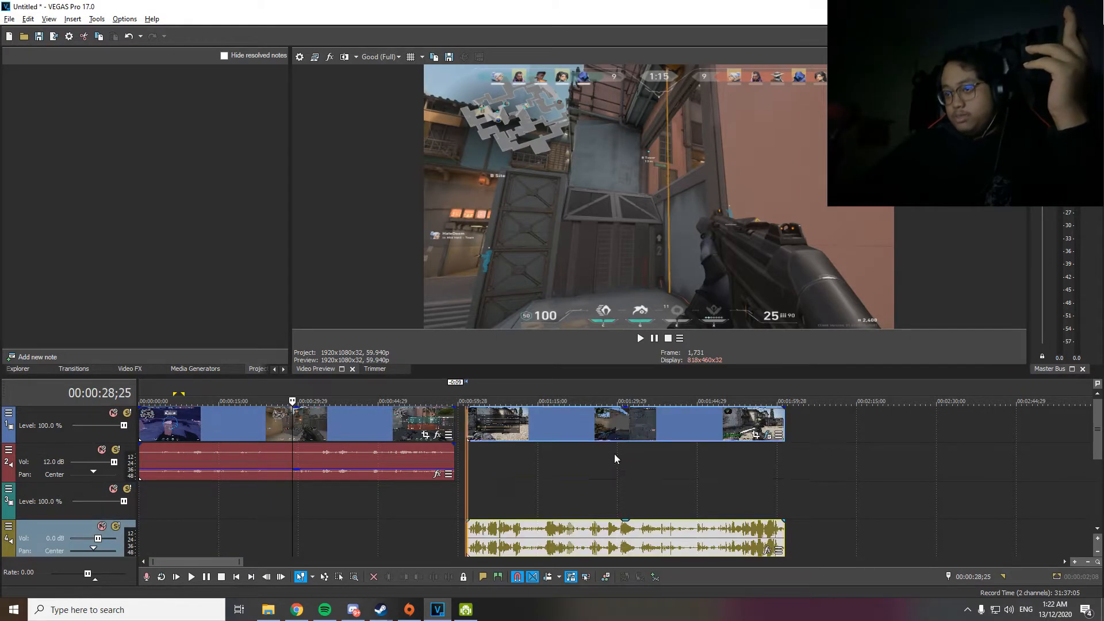
Move the second clip's audio back to the second track and trim the end of the first clip slightly
left_click_drag(615, 458, 614, 460)
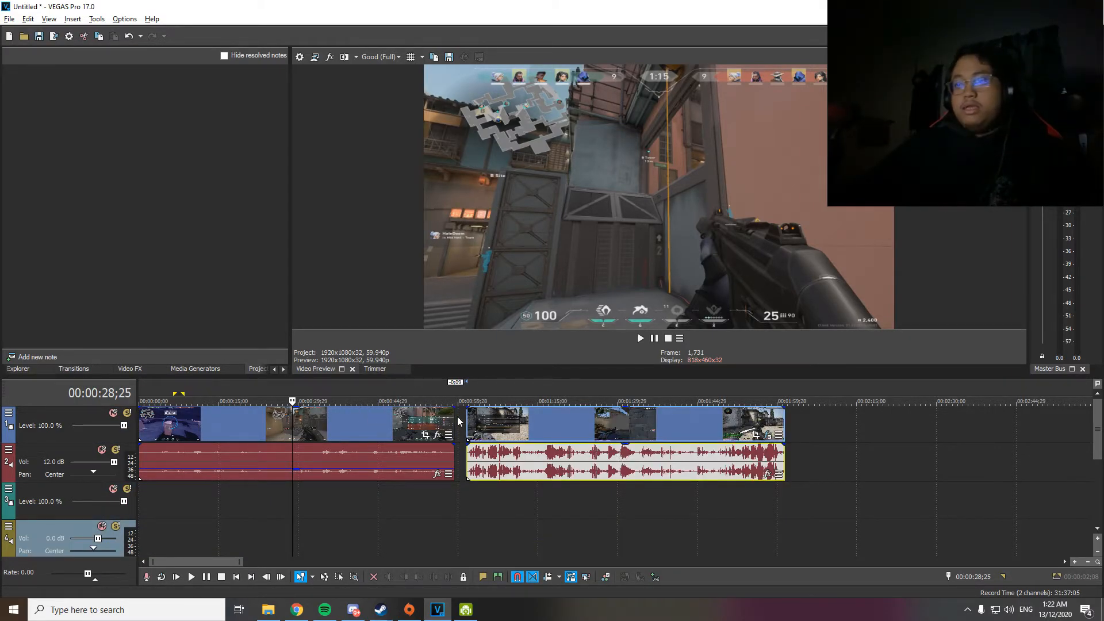
mouse_move(455, 415)
left_mouse_down()
mouse_move(365, 418)
mouse_move(438, 425)
left_mouse_up()
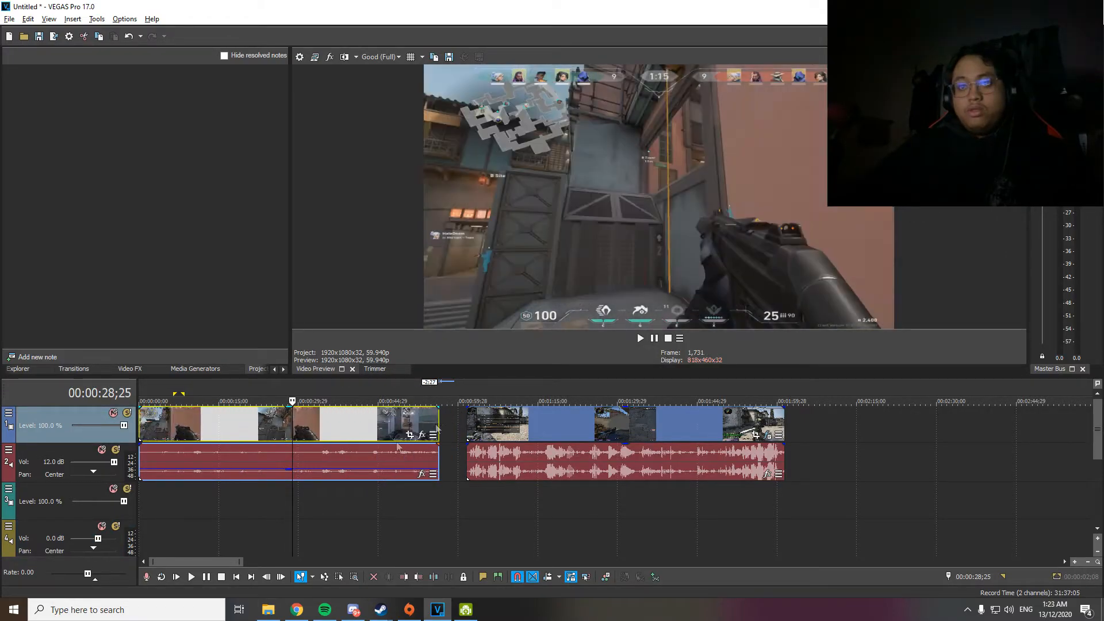
Select the first clip's video and audio in turn and briefly play the timeline in reverse
left_click(46, 472)
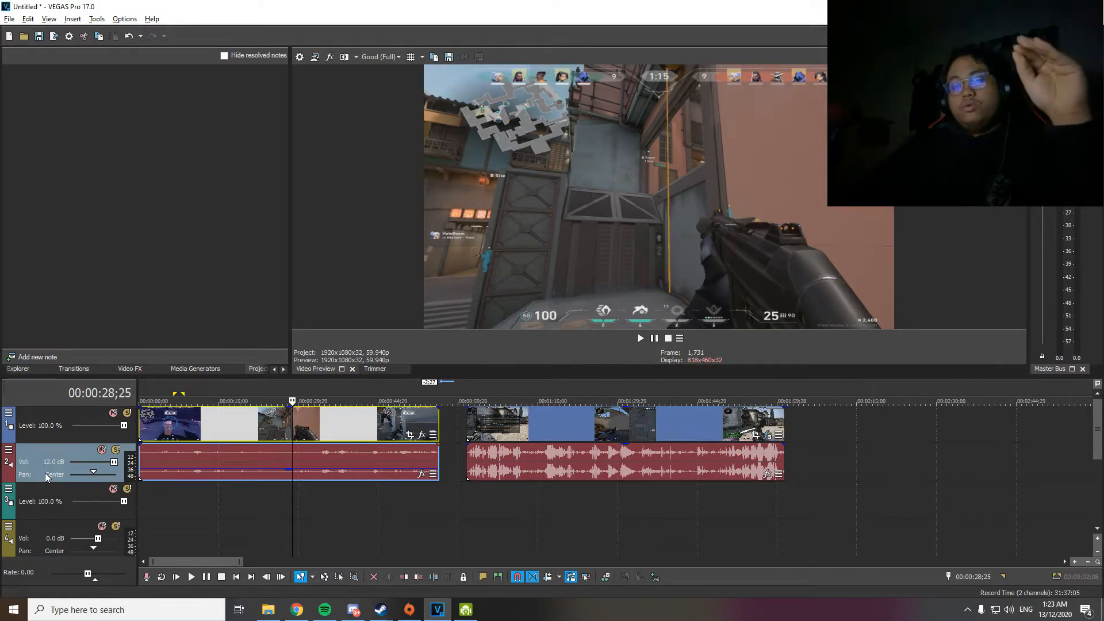
left_click(229, 419)
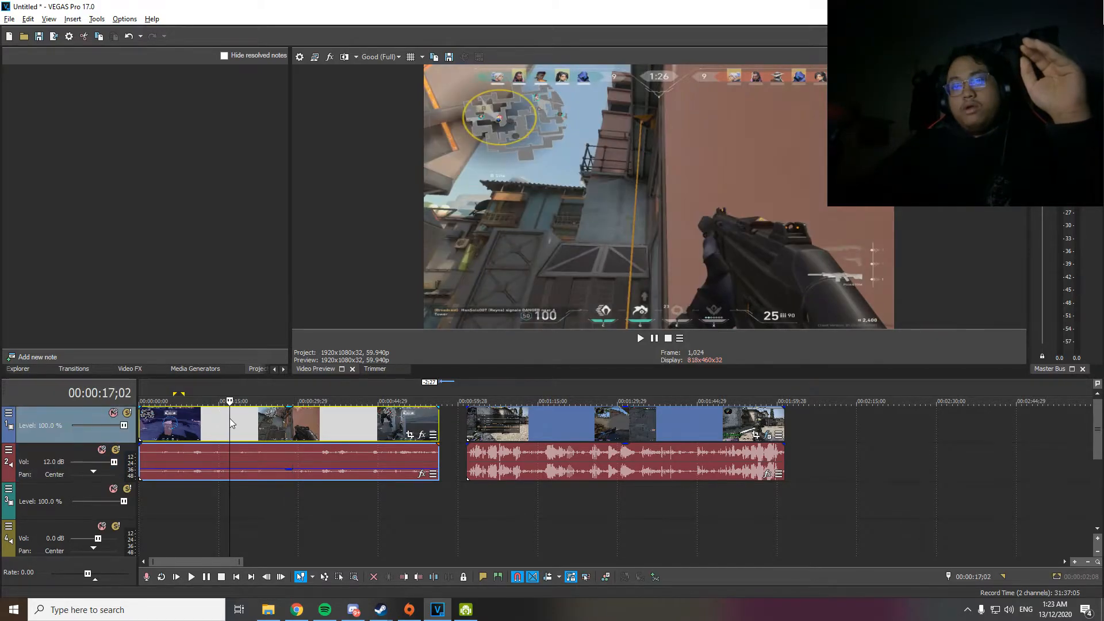
left_click(246, 456)
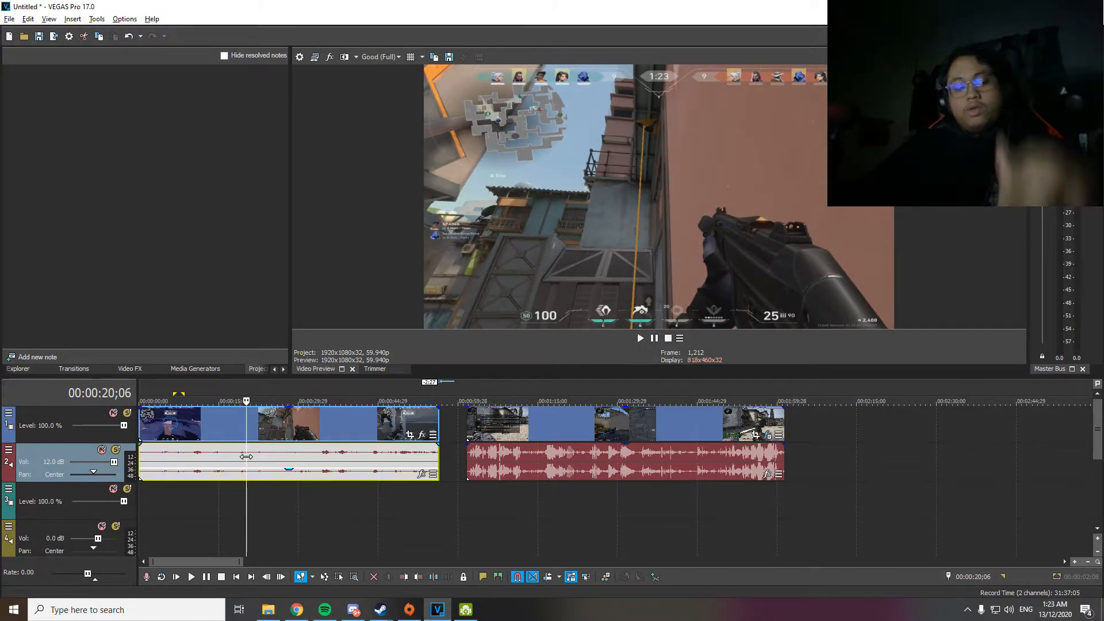
key("j")
key("k")
left_click_drag(267, 429, 275, 458)
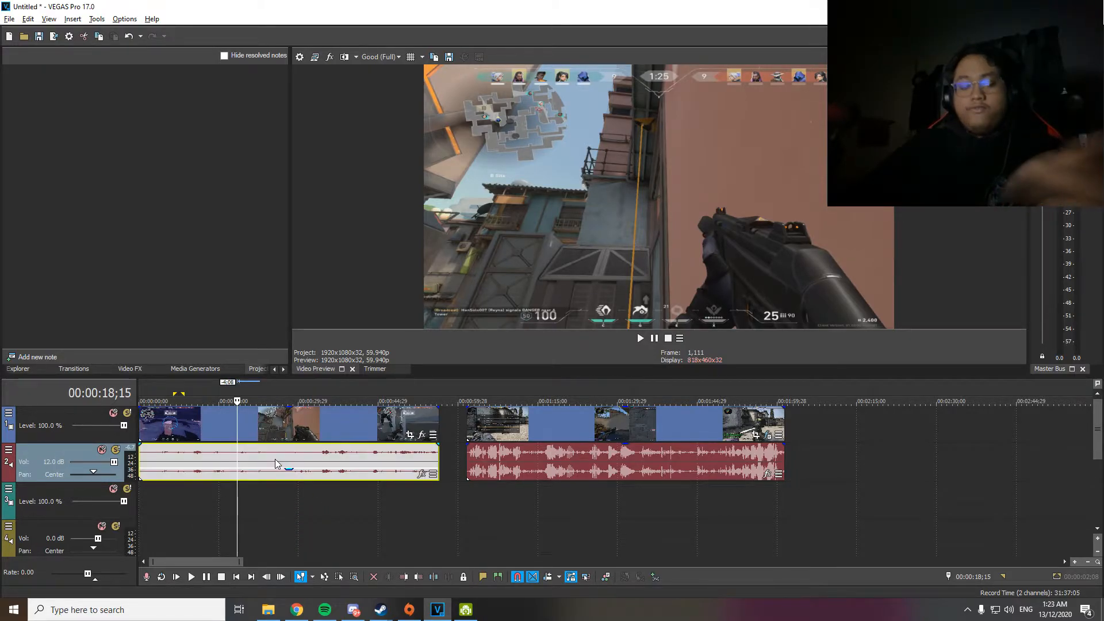
Trim the start of the second clip slightly and select the second track
mouse_move(467, 423)
left_mouse_down()
mouse_move(516, 423)
mouse_move(467, 423)
left_mouse_up()
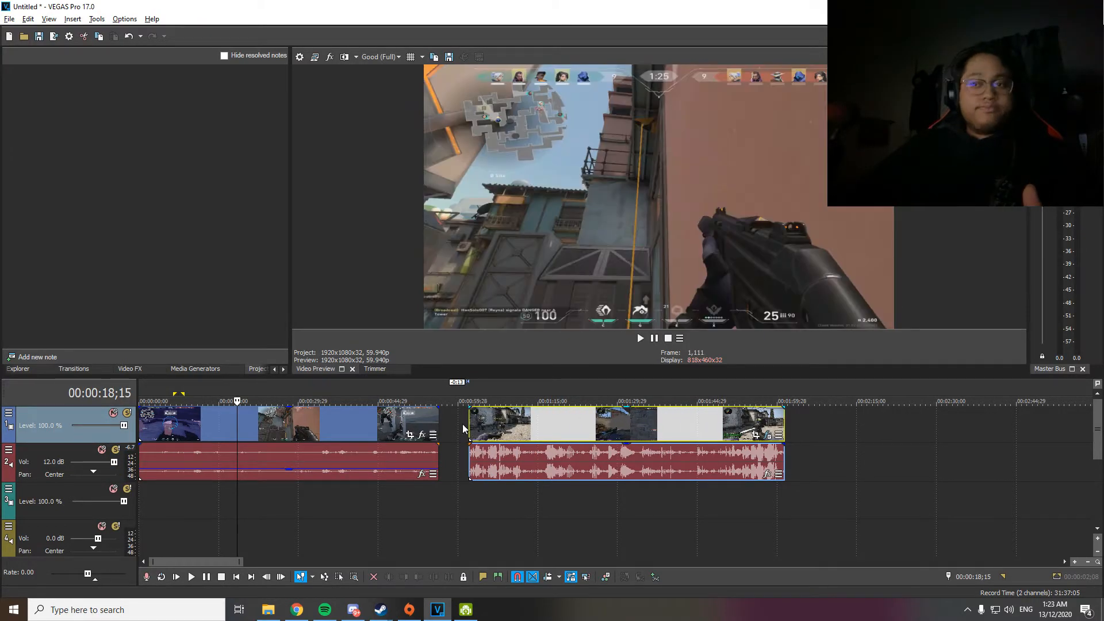
left_click(36, 460)
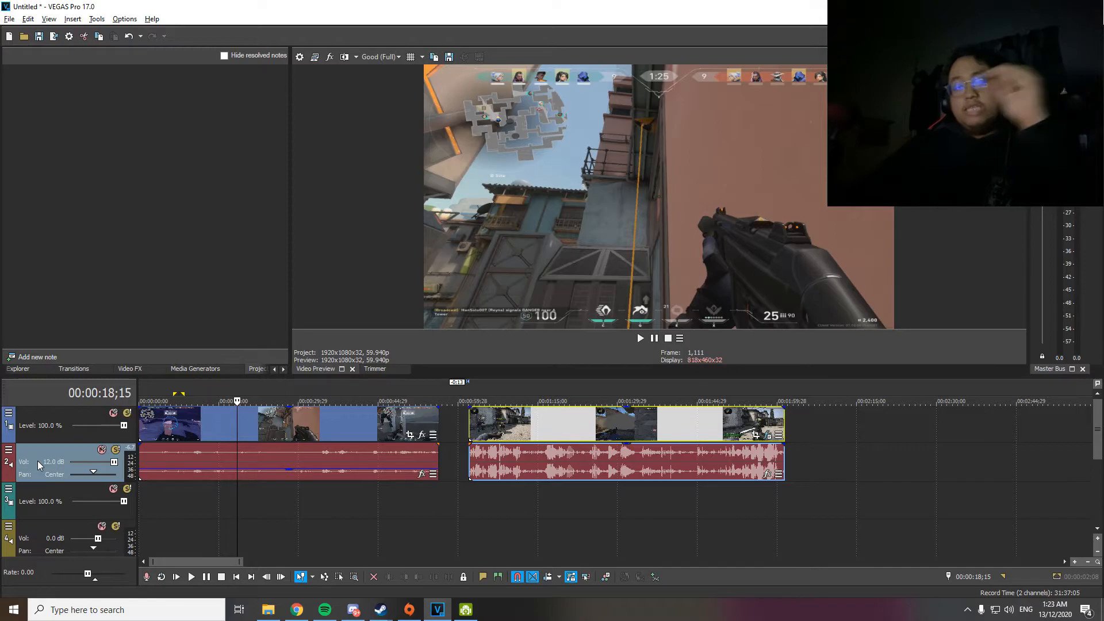
Vary the first clip's audio gain between quiet and loud, down to -24.0 dB, and leave it at -1.3 dB
left_click_drag(291, 473, 289, 454)
mouse_move(438, 424)
left_mouse_down()
mouse_move(383, 424)
mouse_move(438, 423)
left_mouse_up()
mouse_move(439, 469)
left_mouse_down()
mouse_move(259, 468)
mouse_move(432, 464)
left_mouse_up()
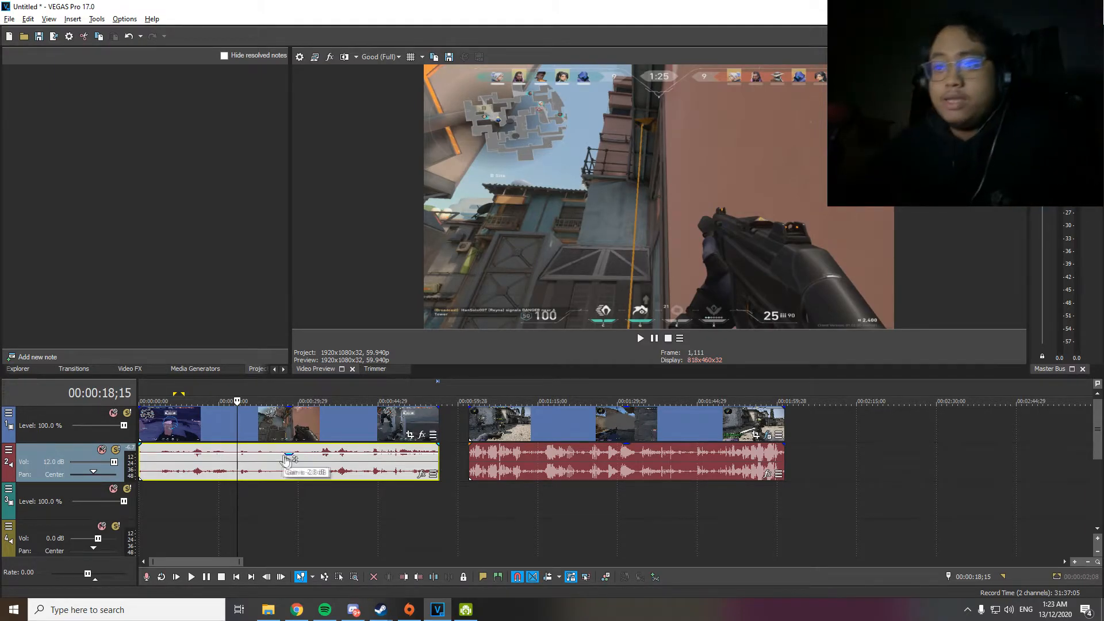
left_click_drag(288, 458, 290, 476)
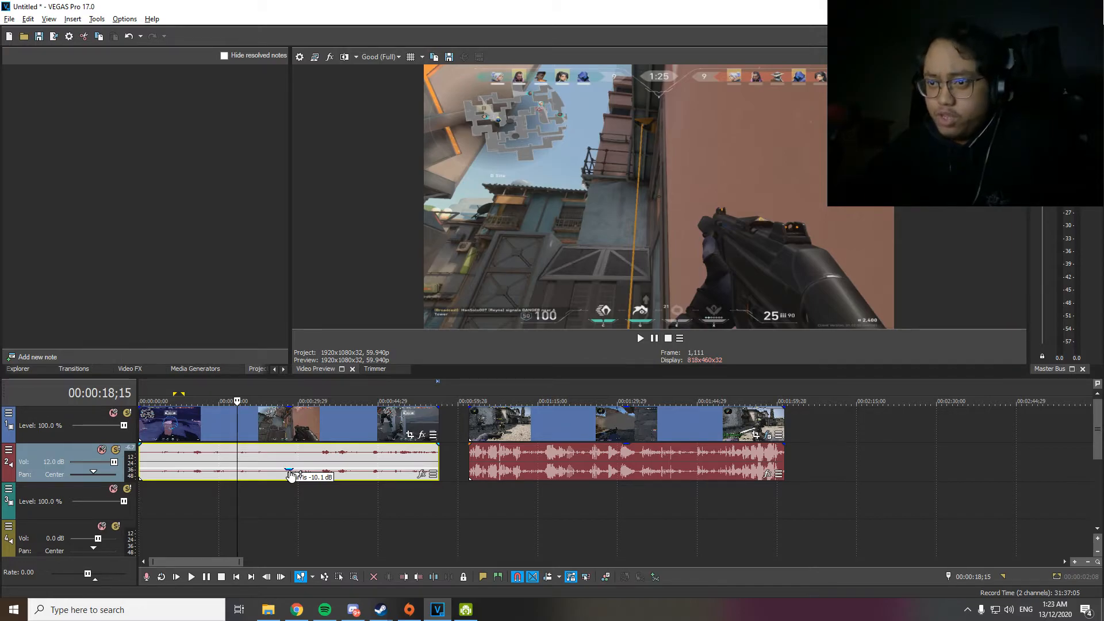
mouse_move(291, 476)
left_mouse_down()
mouse_move(288, 448)
mouse_move(290, 484)
left_mouse_up()
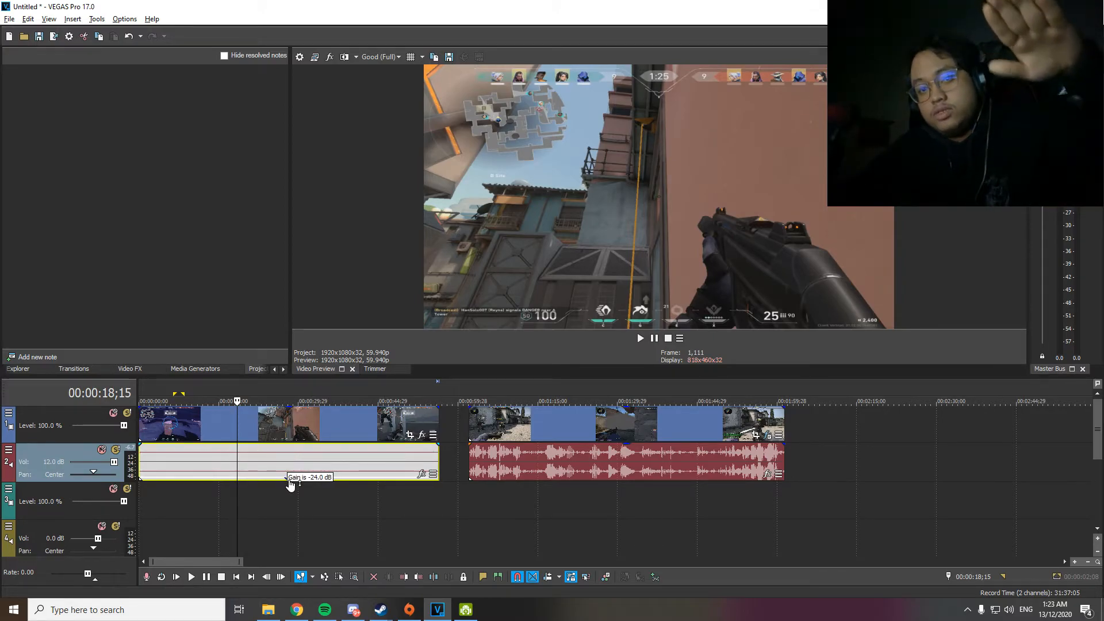
left_click_drag(290, 485, 289, 454)
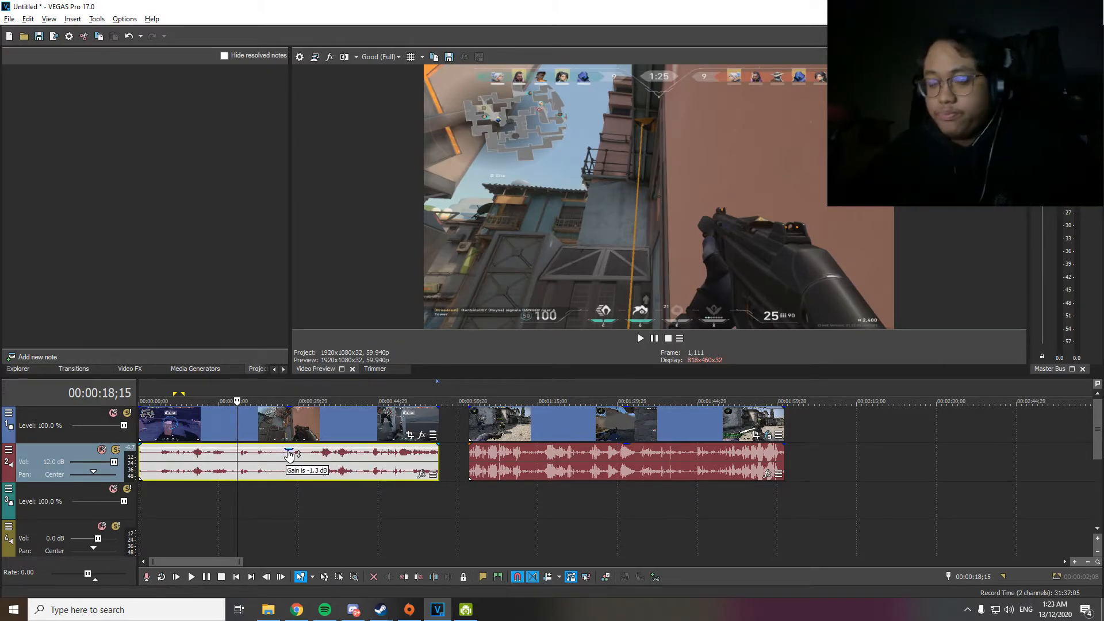
Split the first clip's video at 00:00:41;24 and select the split-off end piece
left_click(446, 461)
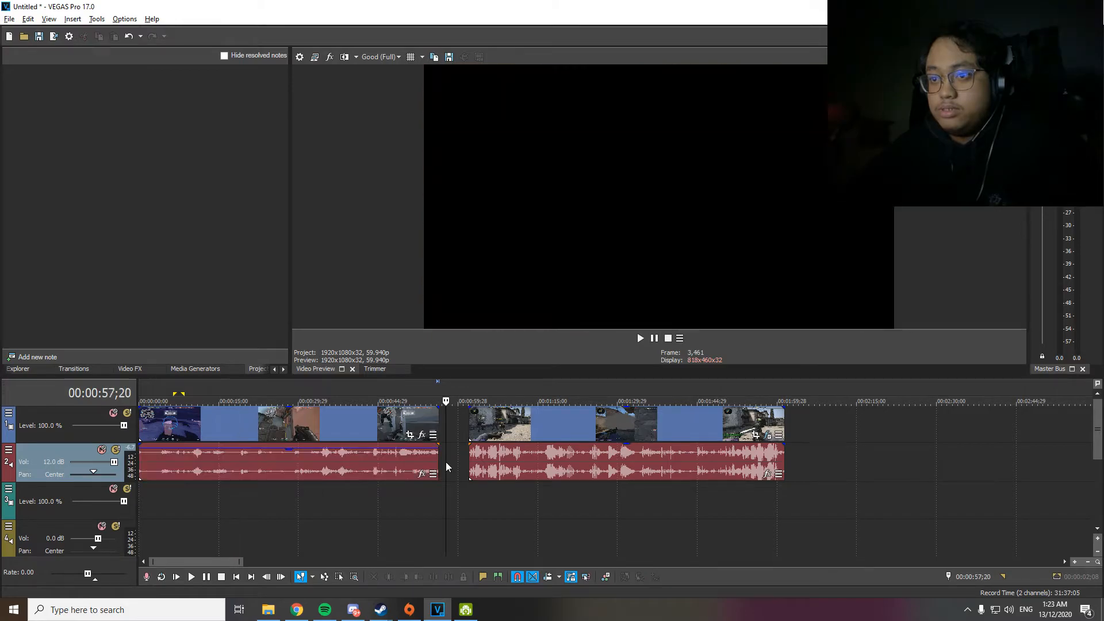
double_click(56, 425)
left_click(361, 386)
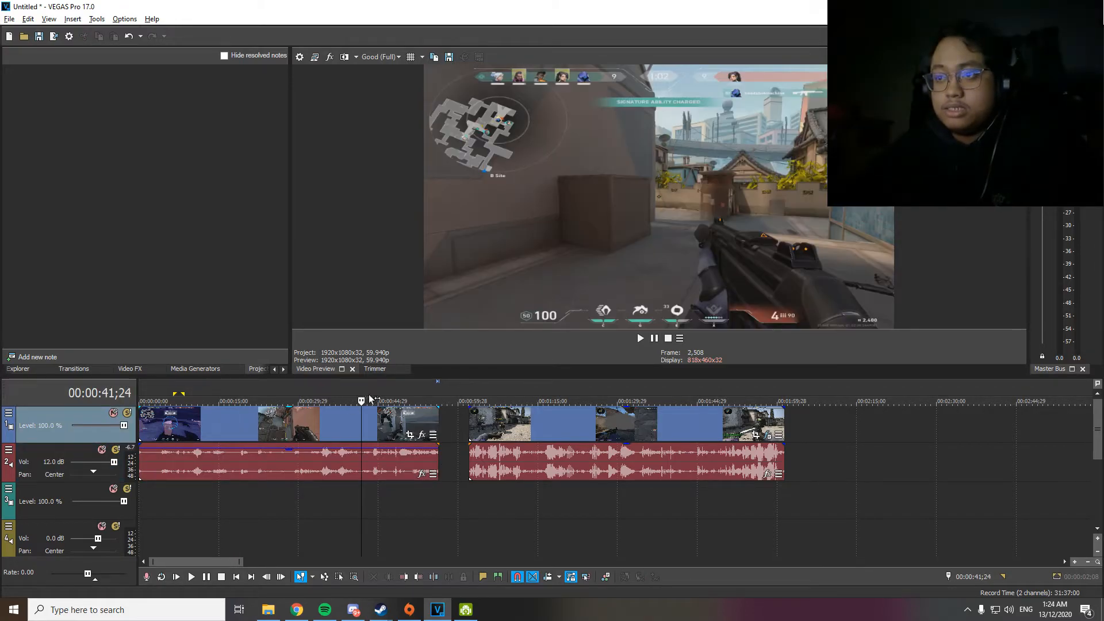
right_click(405, 421)
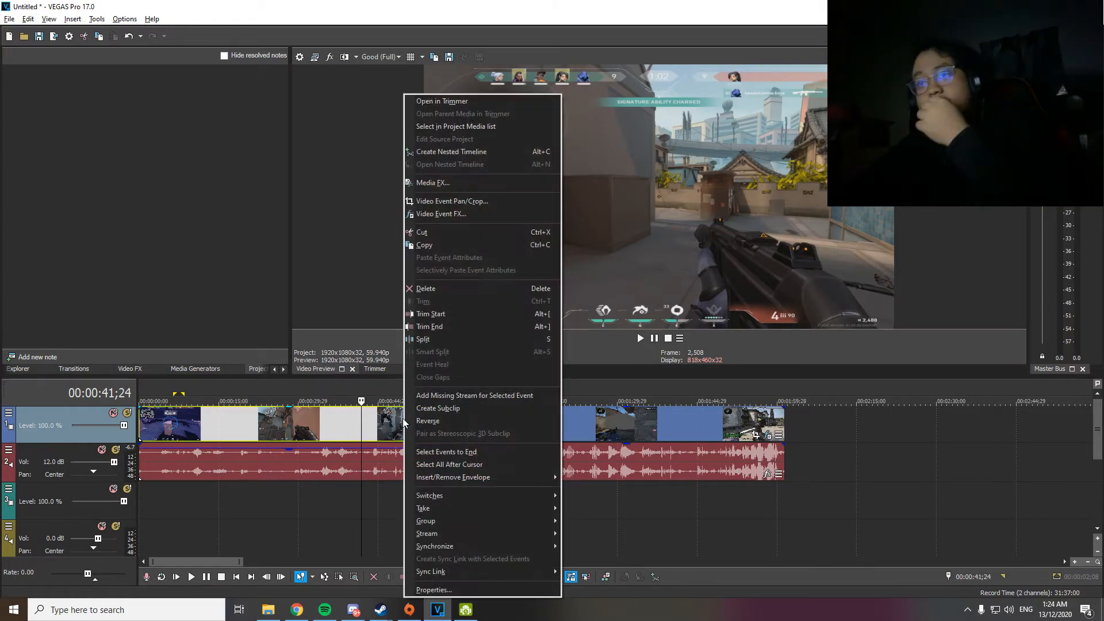
left_click(418, 343)
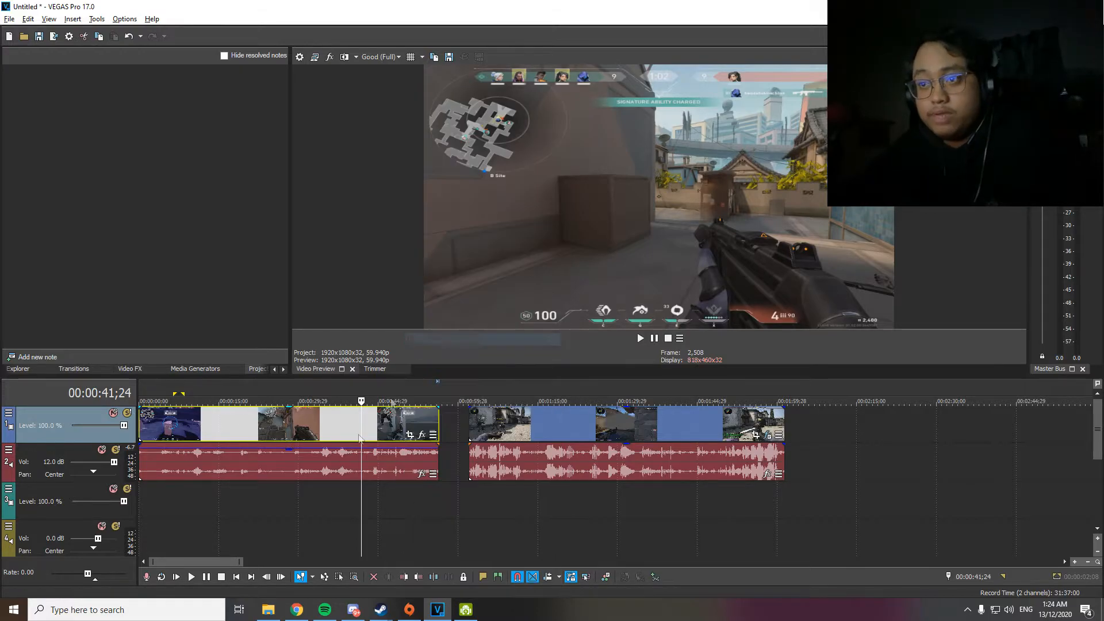
mouse_move(374, 420)
left_mouse_down()
mouse_move(397, 420)
mouse_move(375, 419)
left_mouse_up()
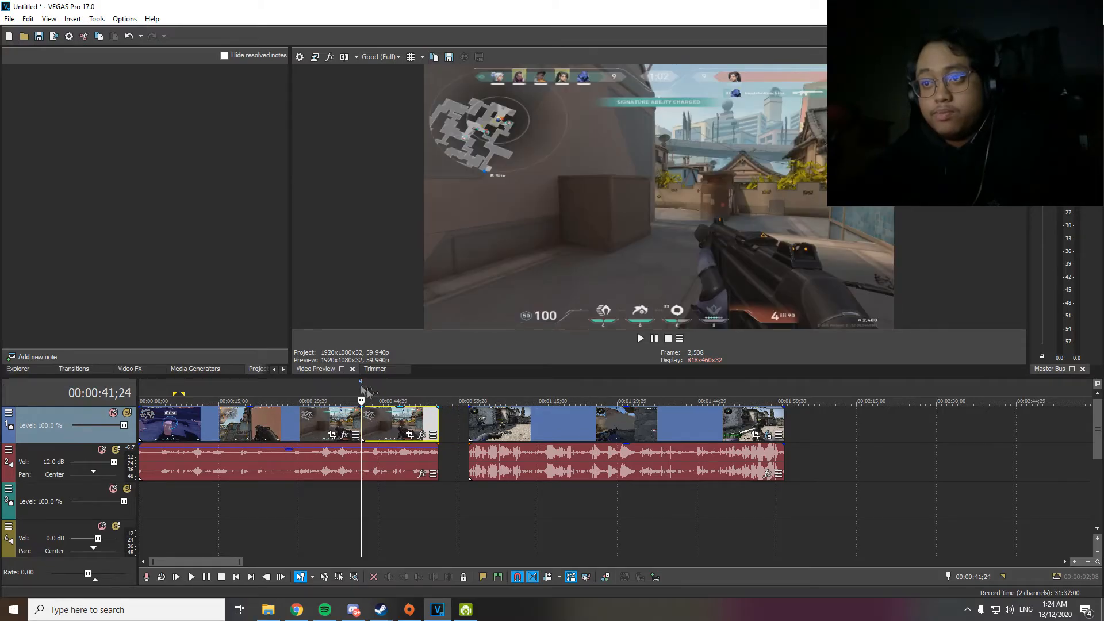
Split the second clip at 00:01:48;25 and move the end piece away to leave a gap before it
left_click(530, 388)
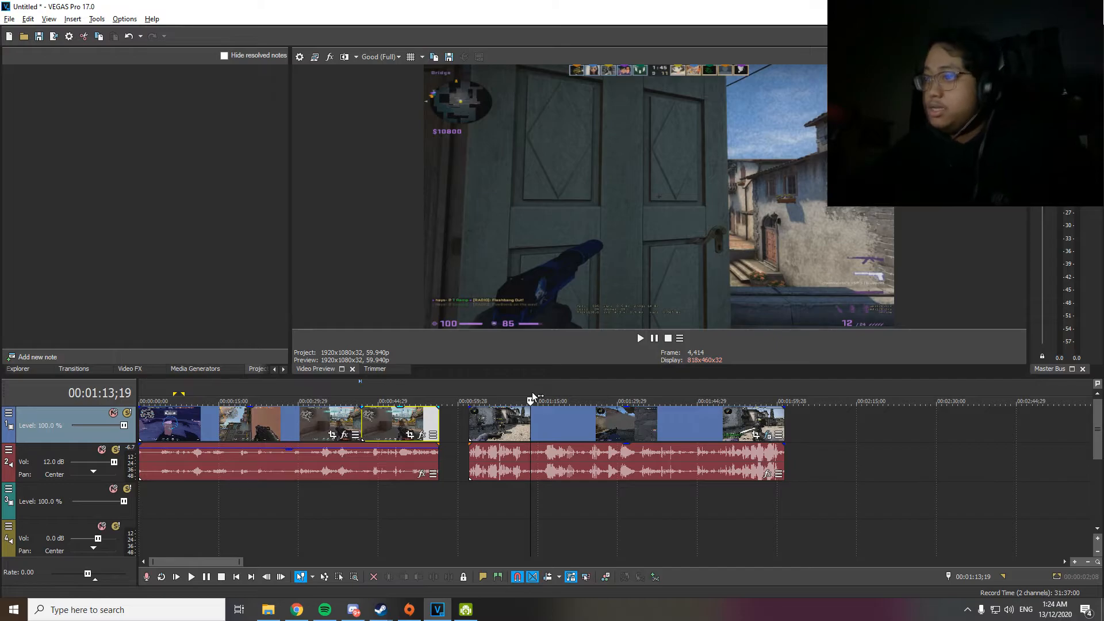
left_click(717, 385)
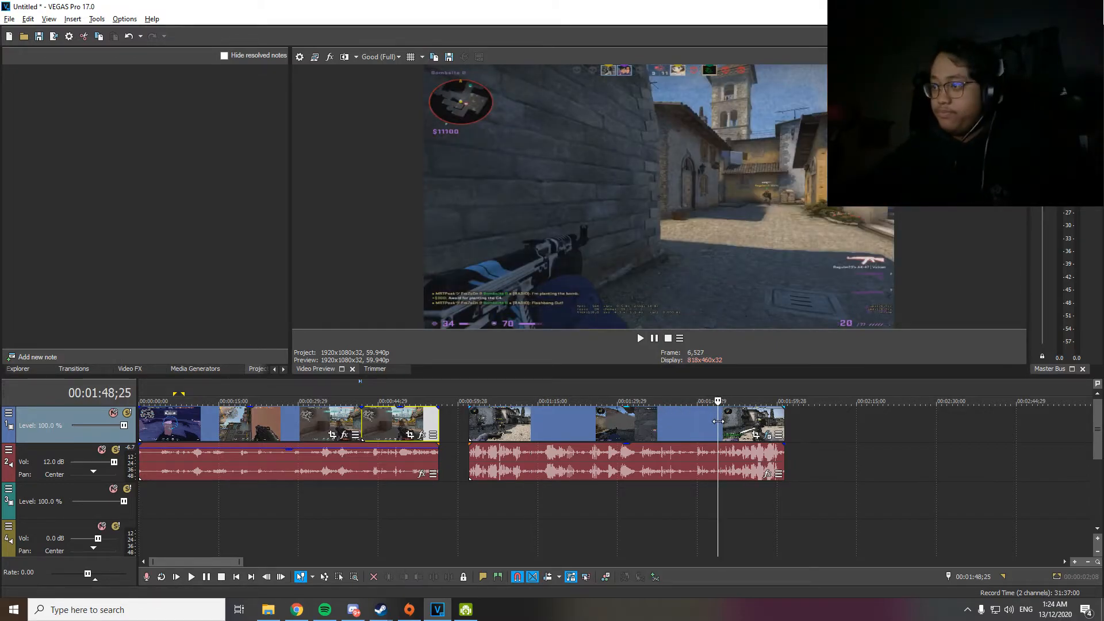
right_click(718, 422)
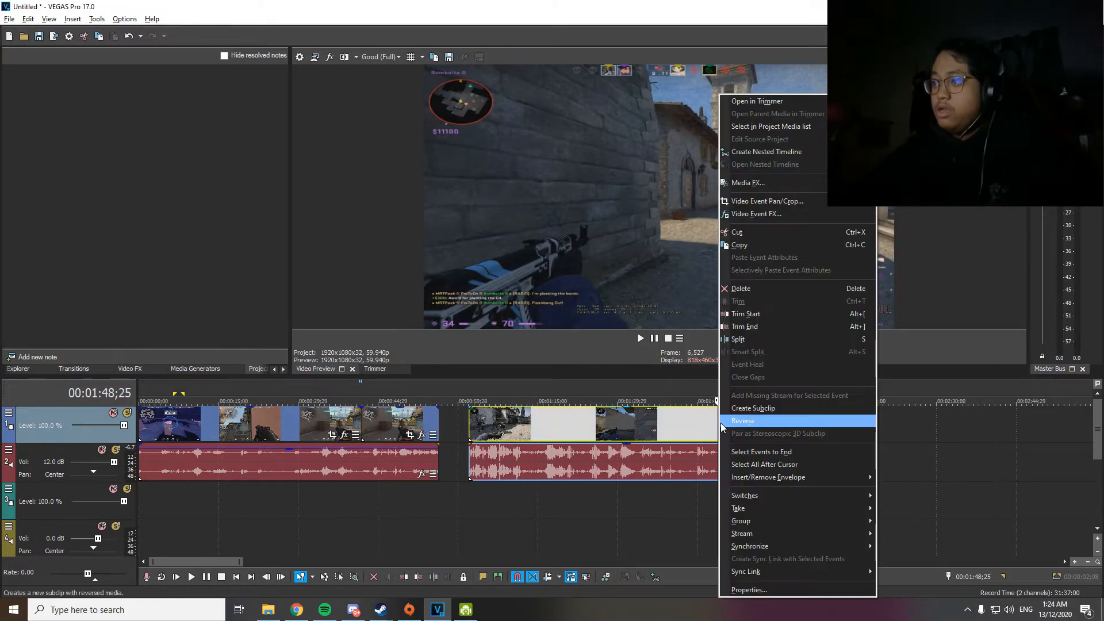
left_click(764, 340)
mouse_move(727, 423)
left_mouse_down()
mouse_move(786, 424)
mouse_move(739, 416)
left_mouse_up()
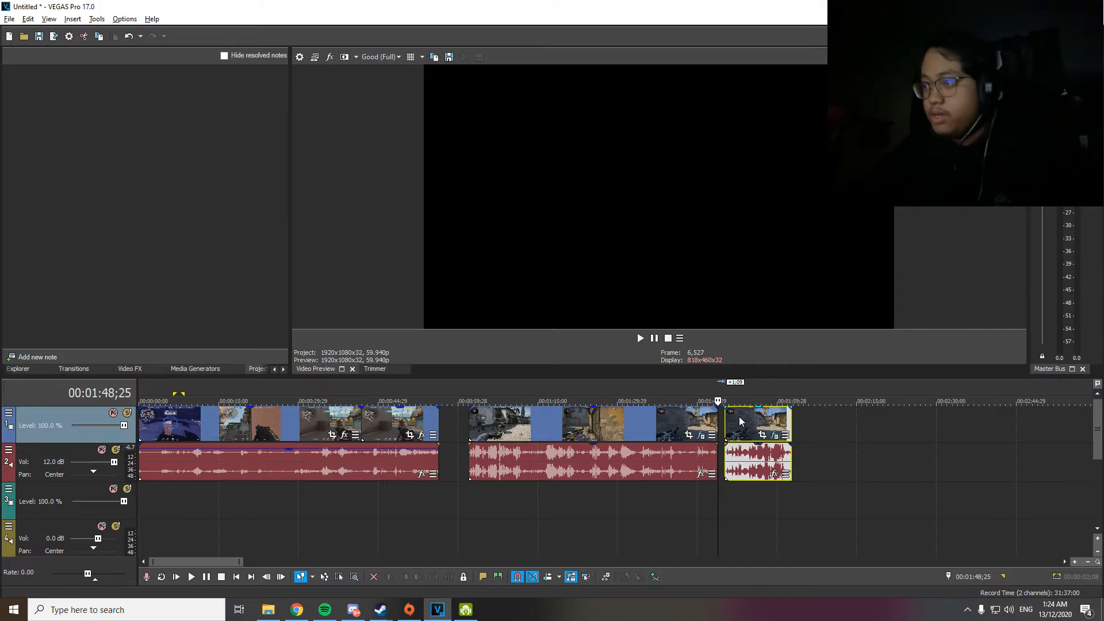
scroll(739, 416, "up", 2)
left_click_drag(653, 406, 684, 424)
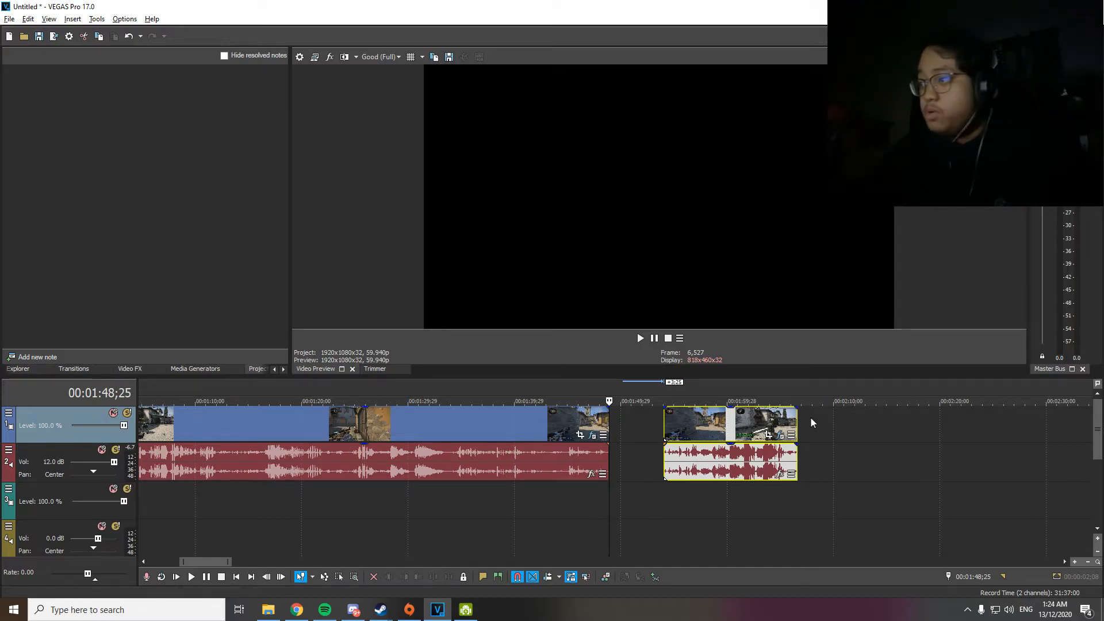
Stretch the split-off end piece to slow it down, play it, and lower its audio gain to silence
left_click_drag(795, 413, 874, 416)
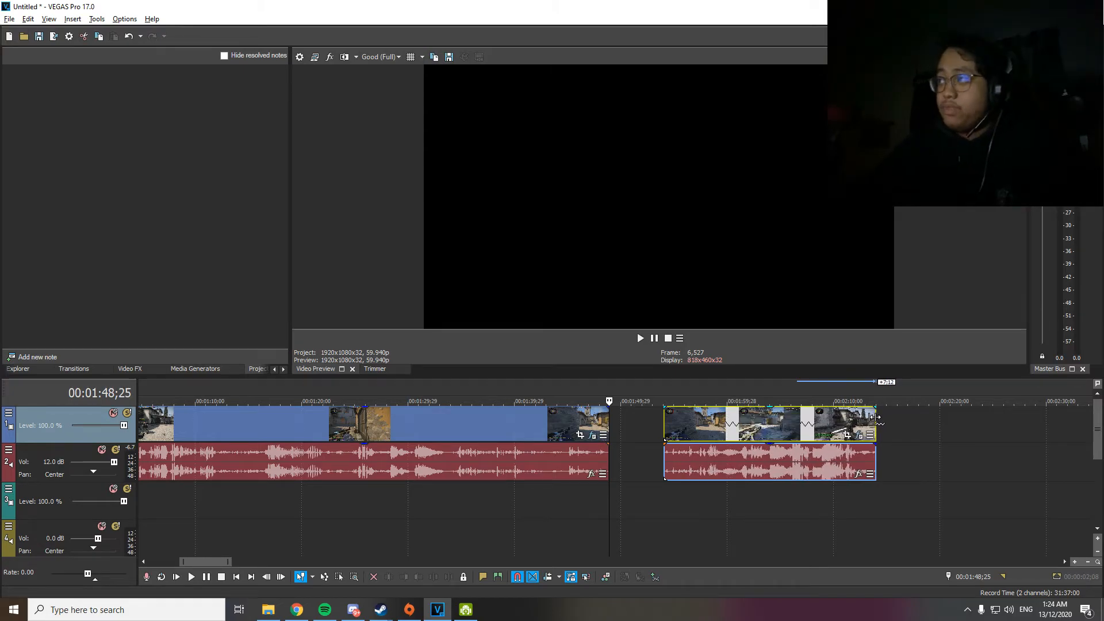
left_click(723, 382)
left_click(654, 338)
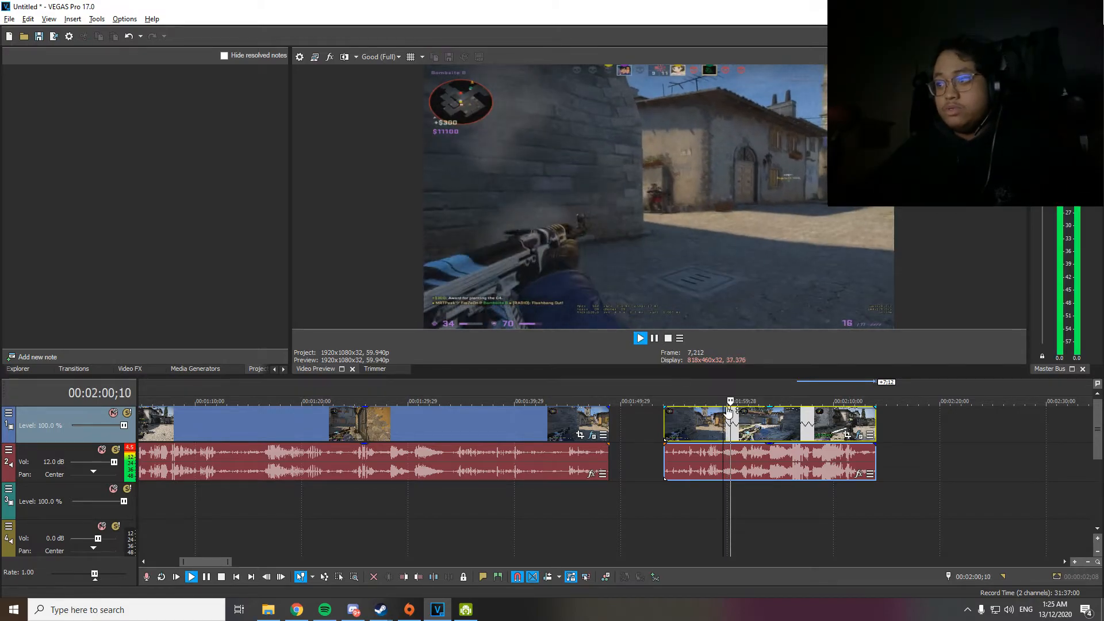
left_click(770, 450)
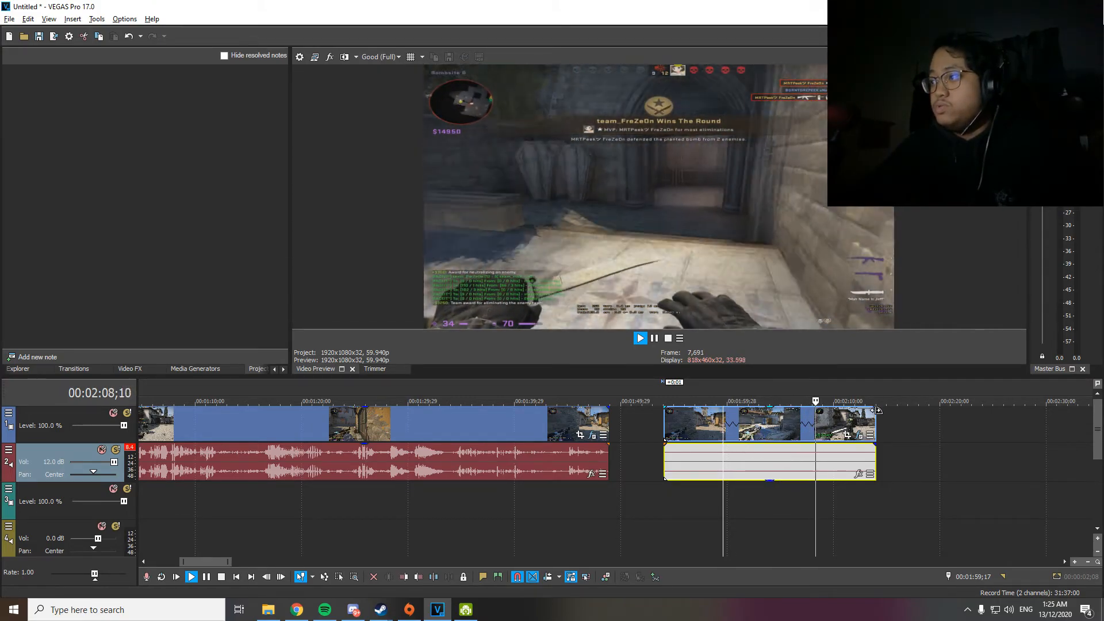
Compress the end piece to a few seconds to speed it up, lengthen it slightly, and preview the playback
left_click_drag(876, 422, 695, 415)
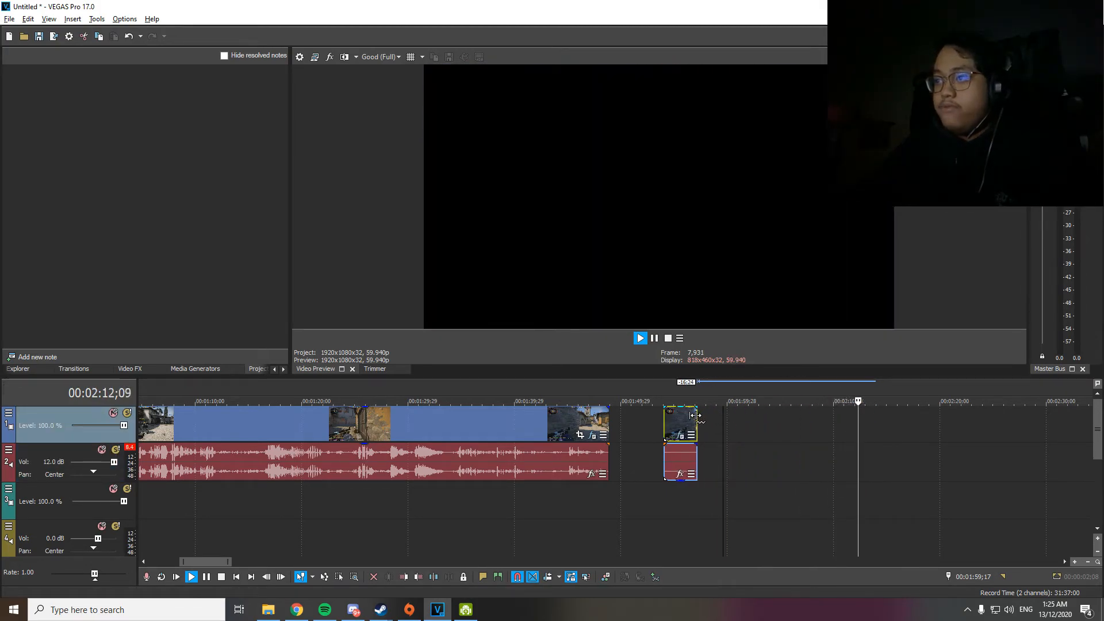
left_click(665, 390)
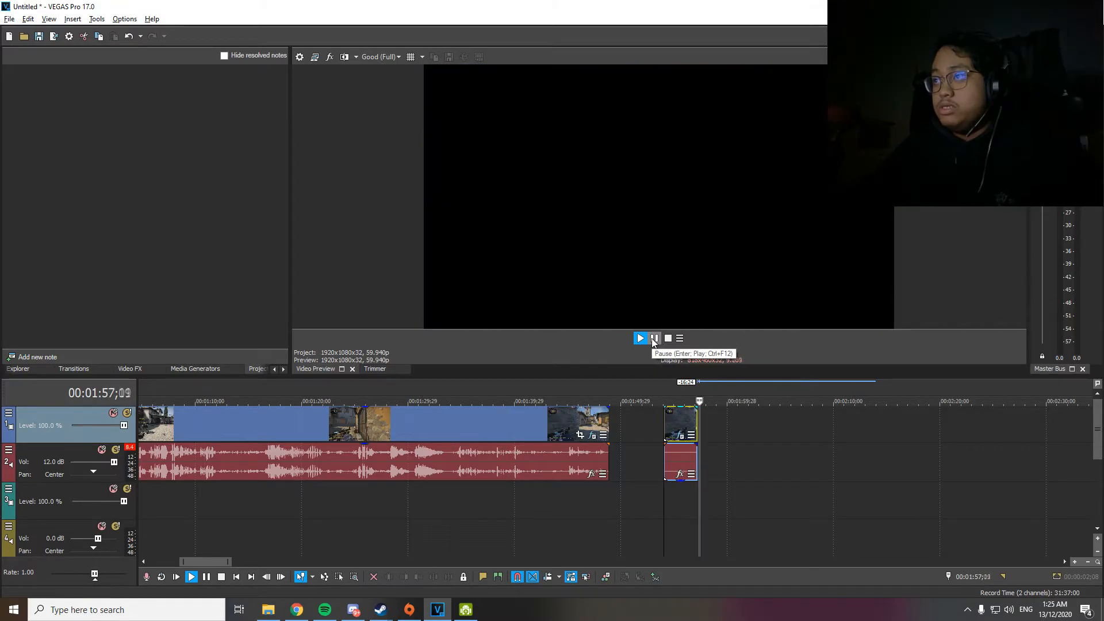
left_click(653, 341)
left_click_drag(697, 421, 704, 420)
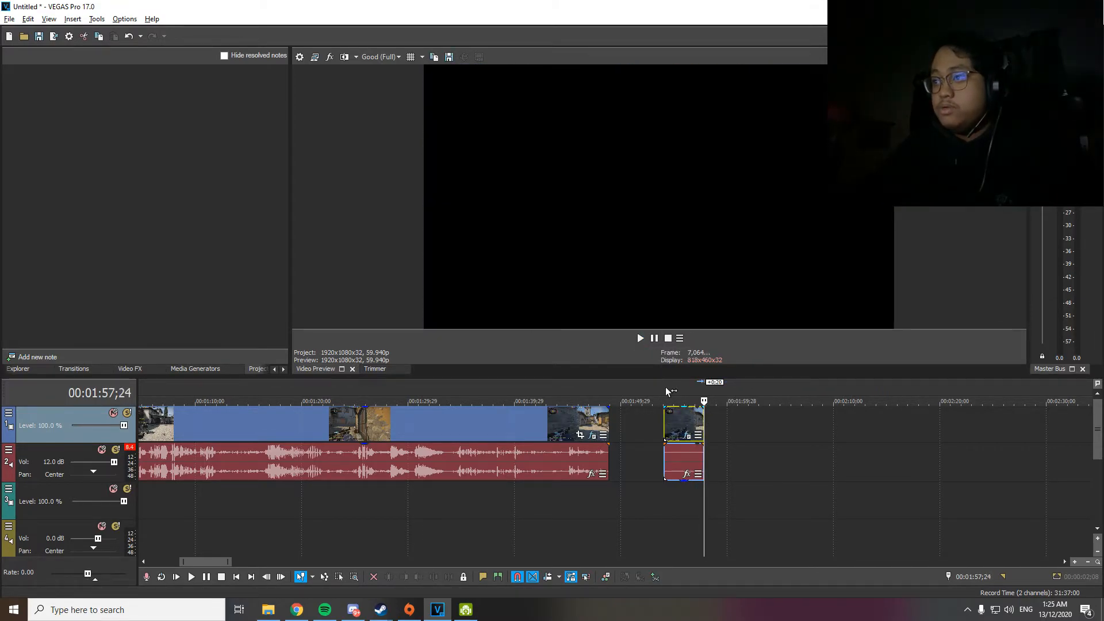
left_click(654, 339)
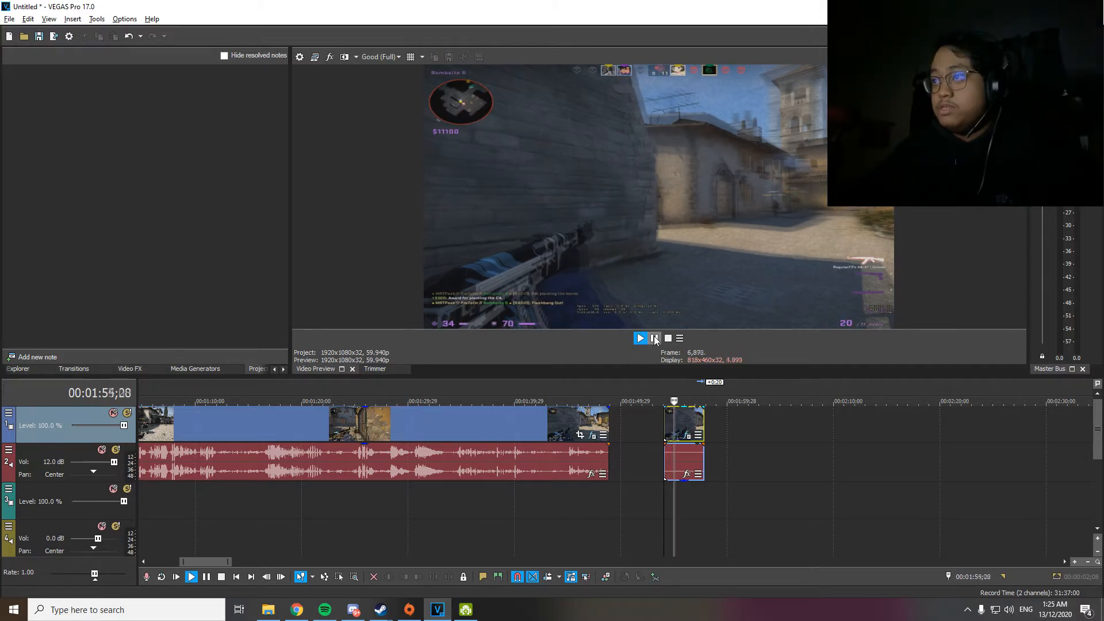
left_click(654, 339)
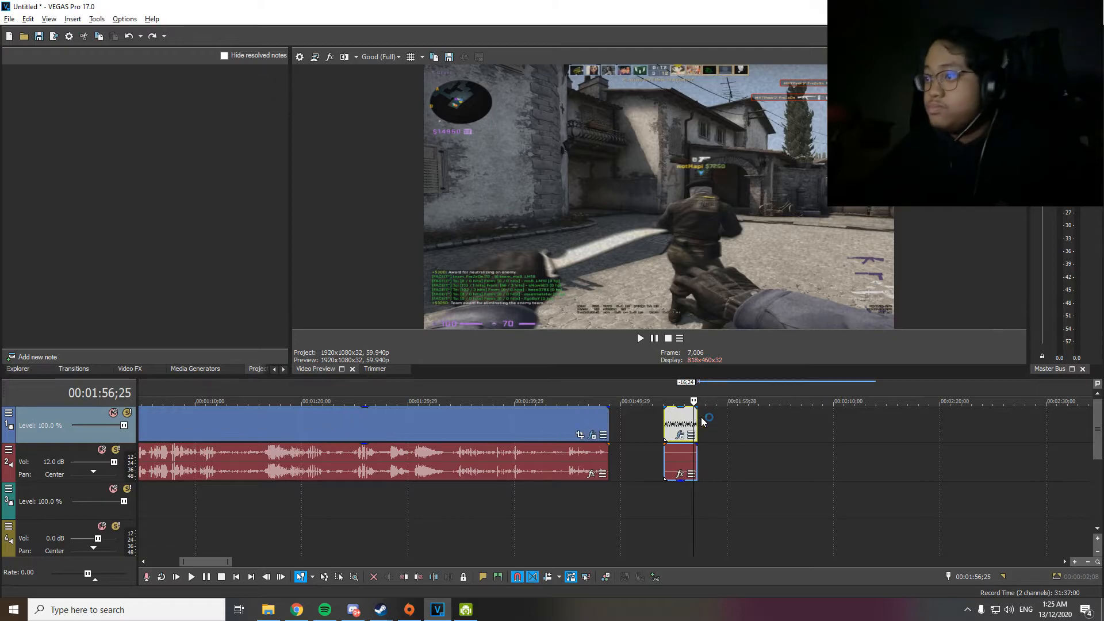
Stretch the sped-up end piece back out and place it directly after the preceding piece
left_click_drag(702, 421, 875, 423)
left_click_drag(782, 426, 729, 421)
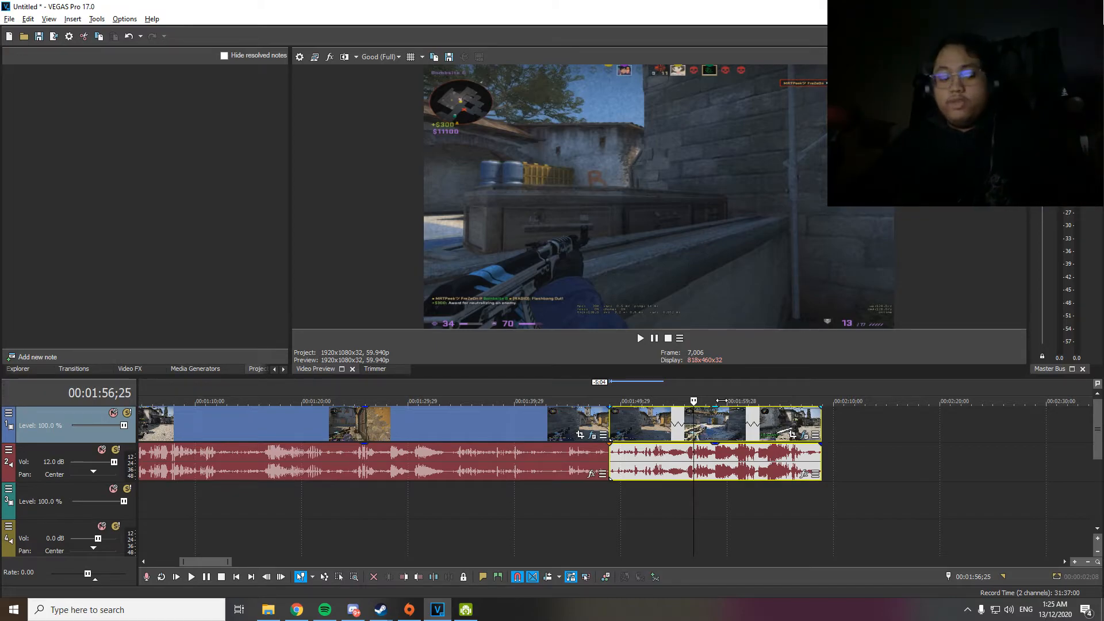
Undo the end piece's speed and audio changes, and move it directly against the end of the preceding piece
key("ctrl+z")
key("ctrl+z")
key("ctrl+z")
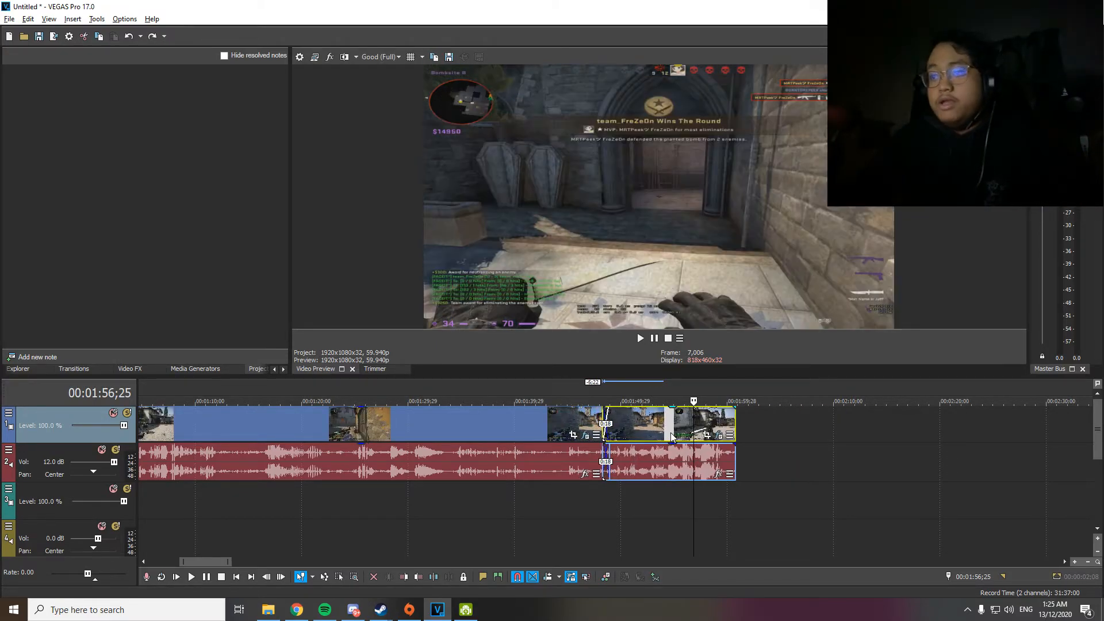
left_click_drag(671, 433, 675, 431)
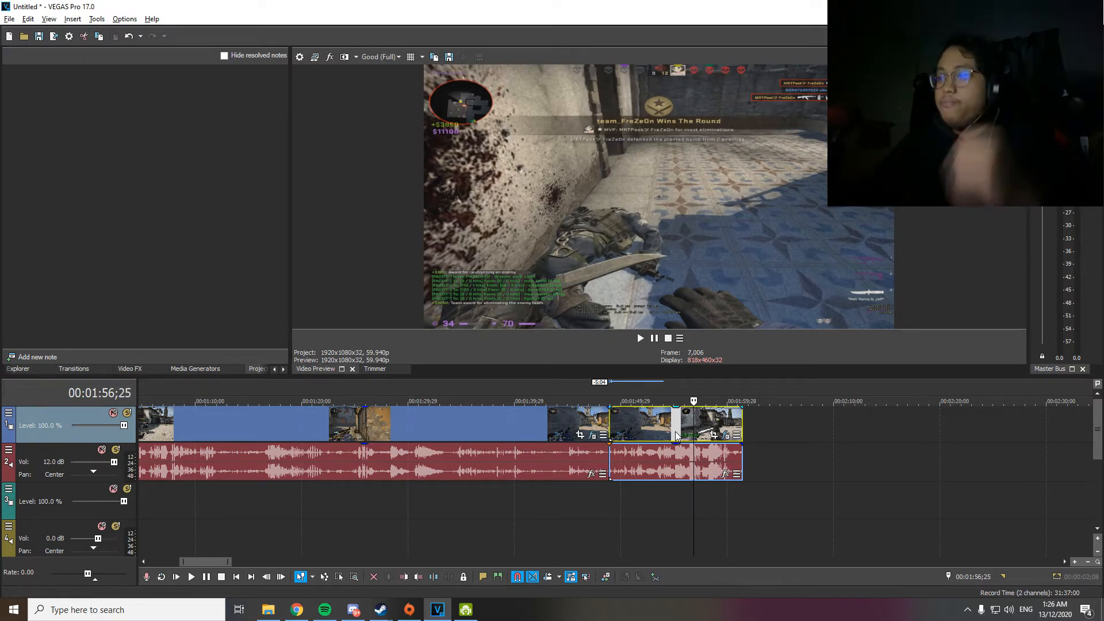
Place the playhead at 00:01:47;12 and open the Render As settings
left_click(594, 391)
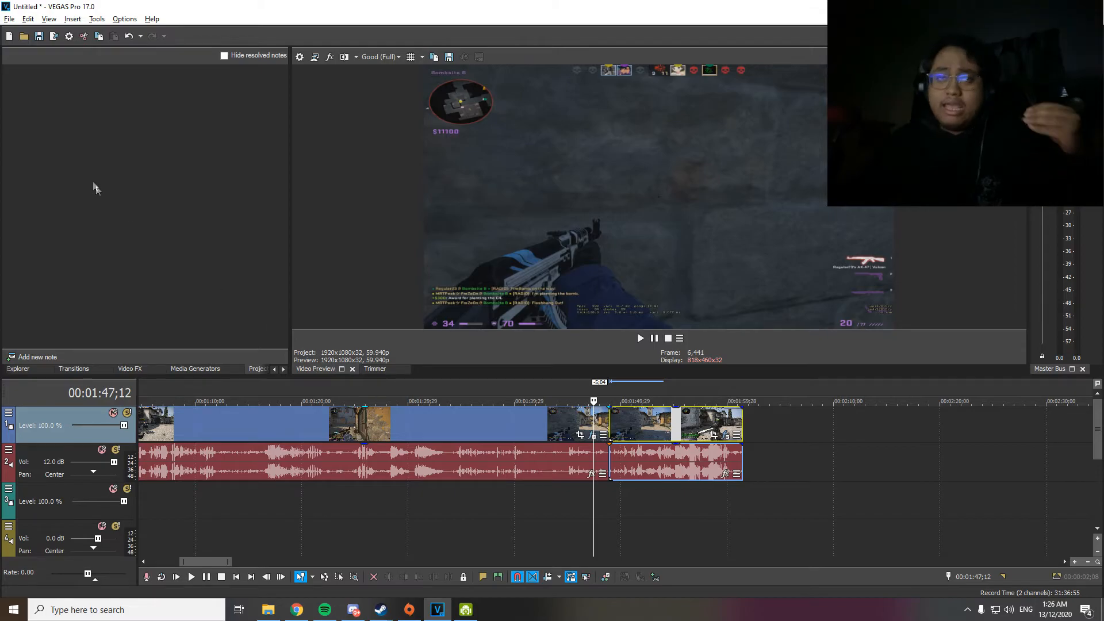
left_click(53, 37)
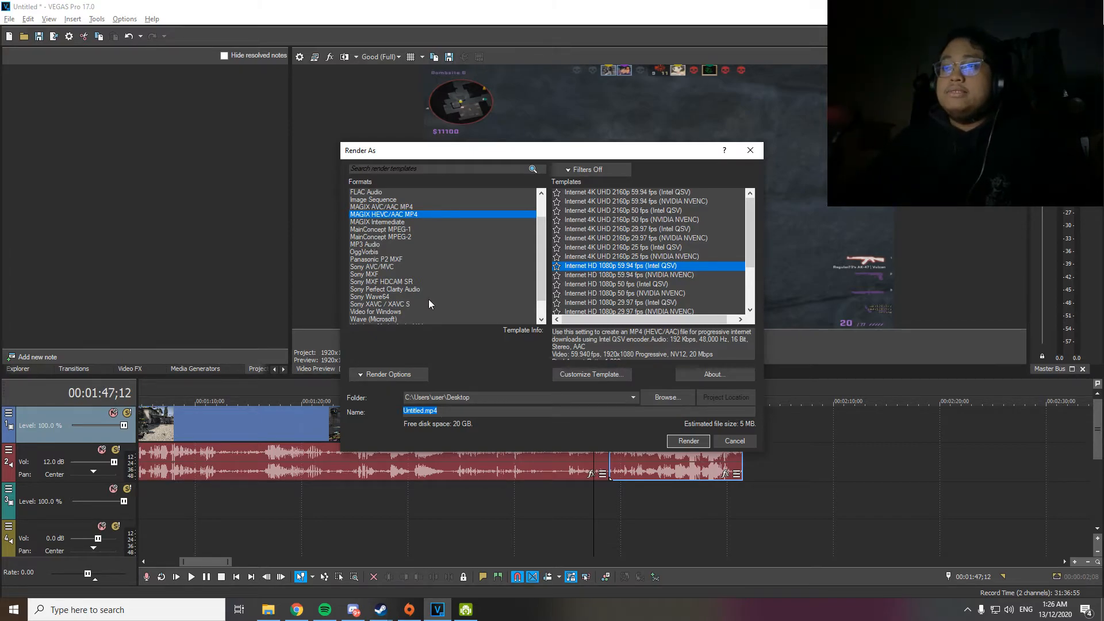
Check the Sony AVC/MVC, OggVorbis and MP3 Audio render formats, choose MAGIX HEVC/AAC MP4 and look through its templates
left_click(364, 266)
left_click(364, 252)
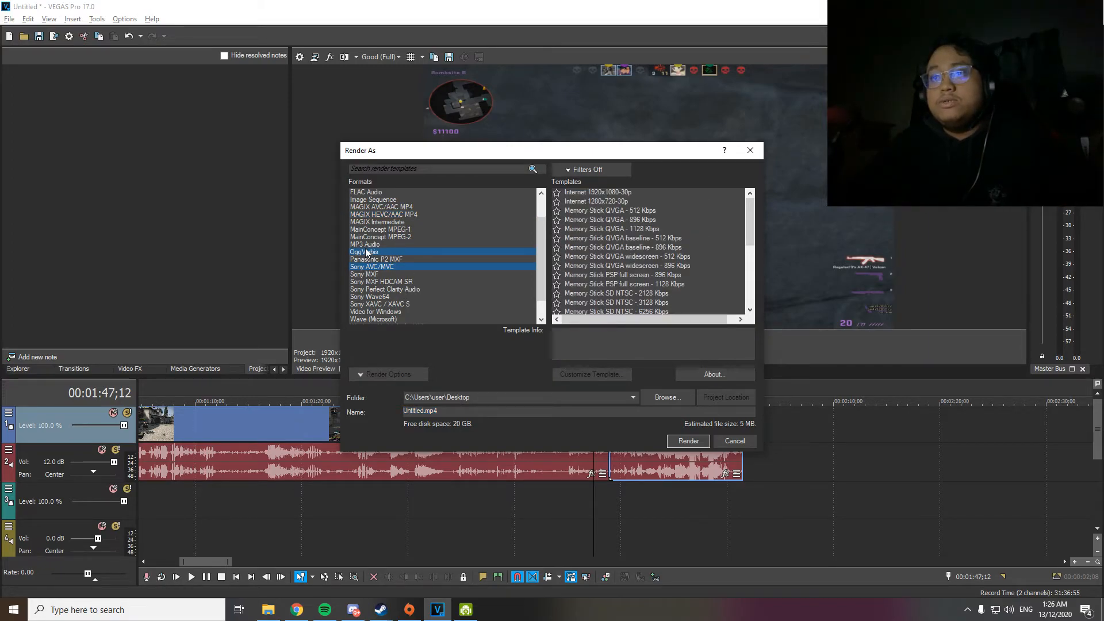
left_click(364, 245)
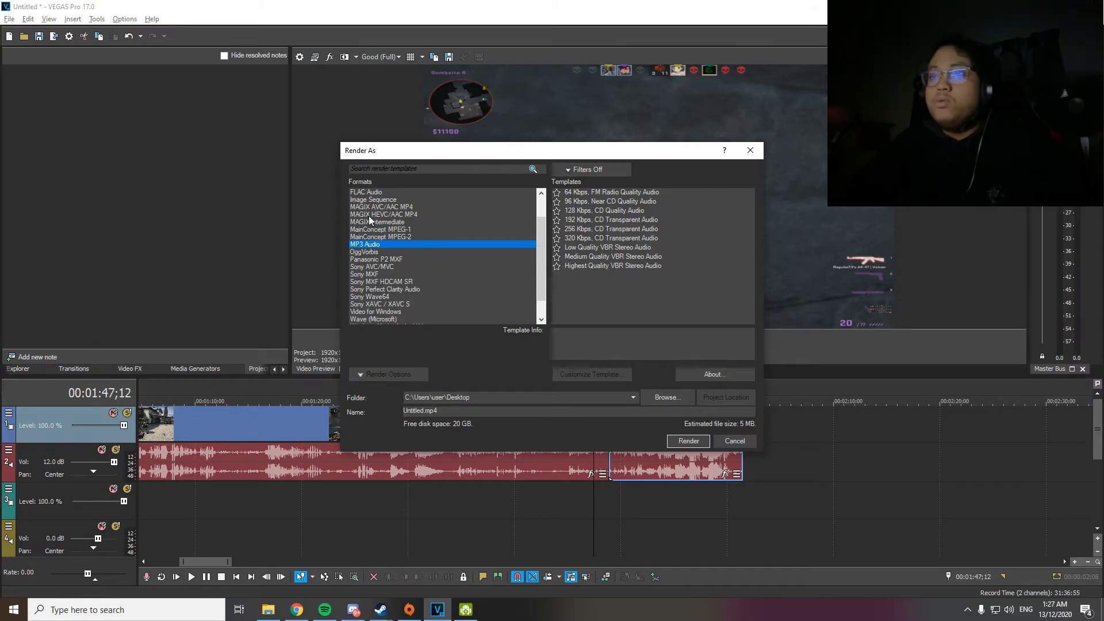
left_click(369, 215)
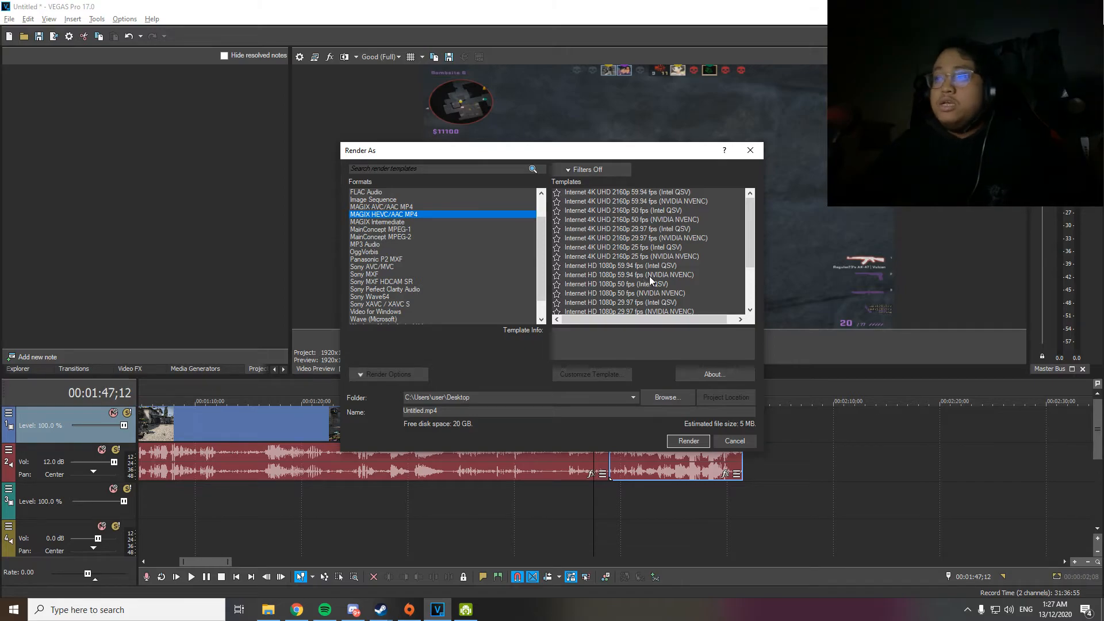
scroll(755, 280, "down", 1)
scroll(755, 280, "down", 1)
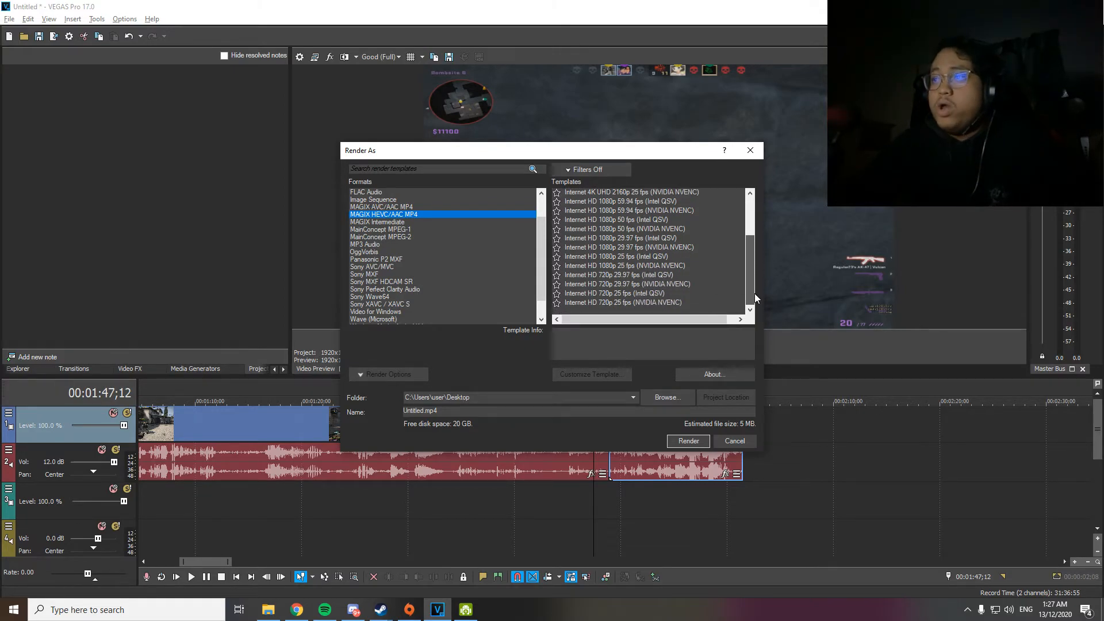
scroll(754, 293, "down", 1)
scroll(753, 282, "up", 2)
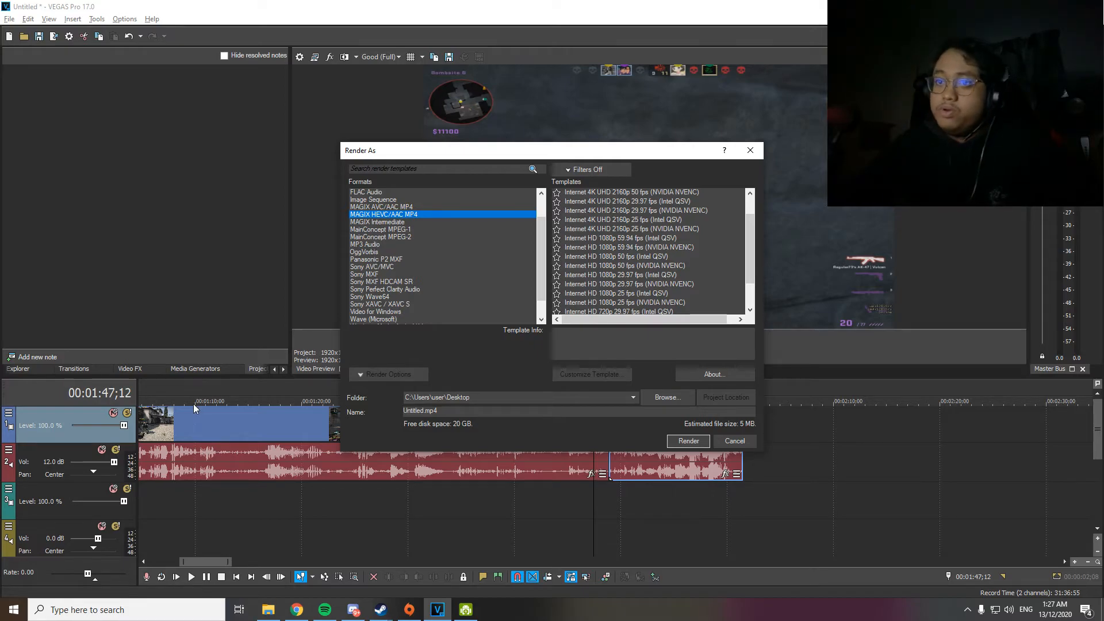
Compare the 720p and 1080p templates and choose Internet HD 1080p 59.94 fps (Intel QSV)
left_click(629, 239)
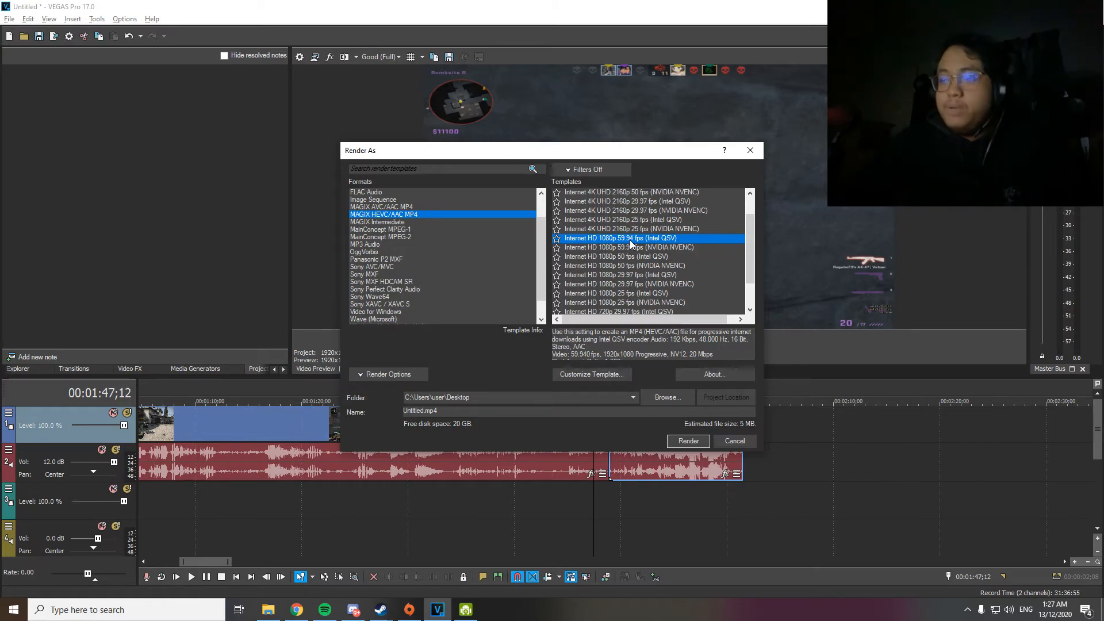
scroll(631, 244, "down", 1)
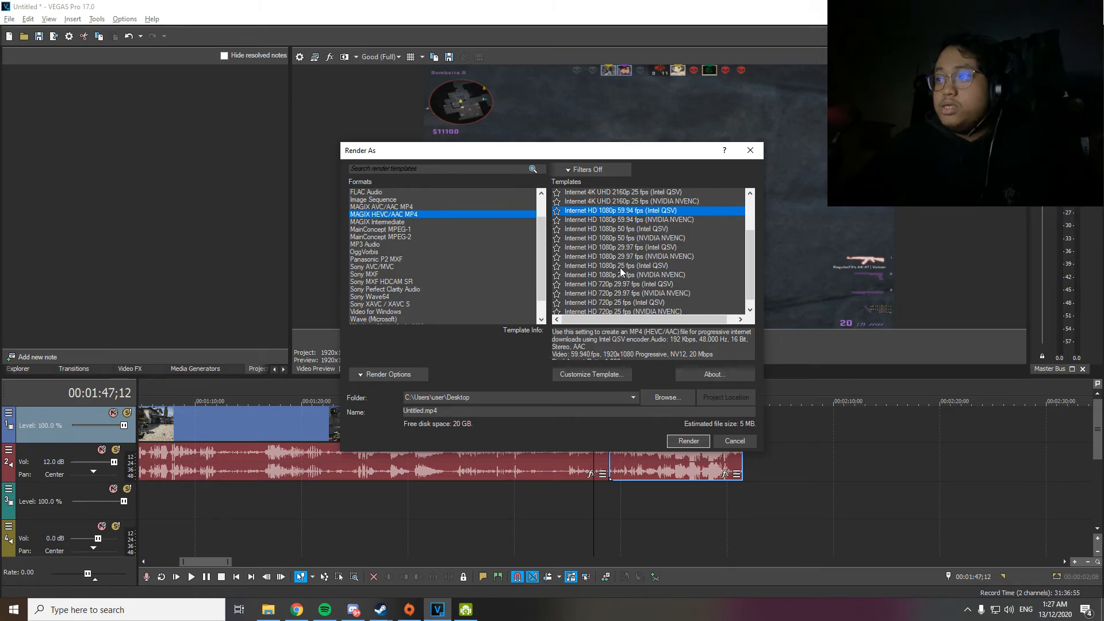
left_click(614, 285)
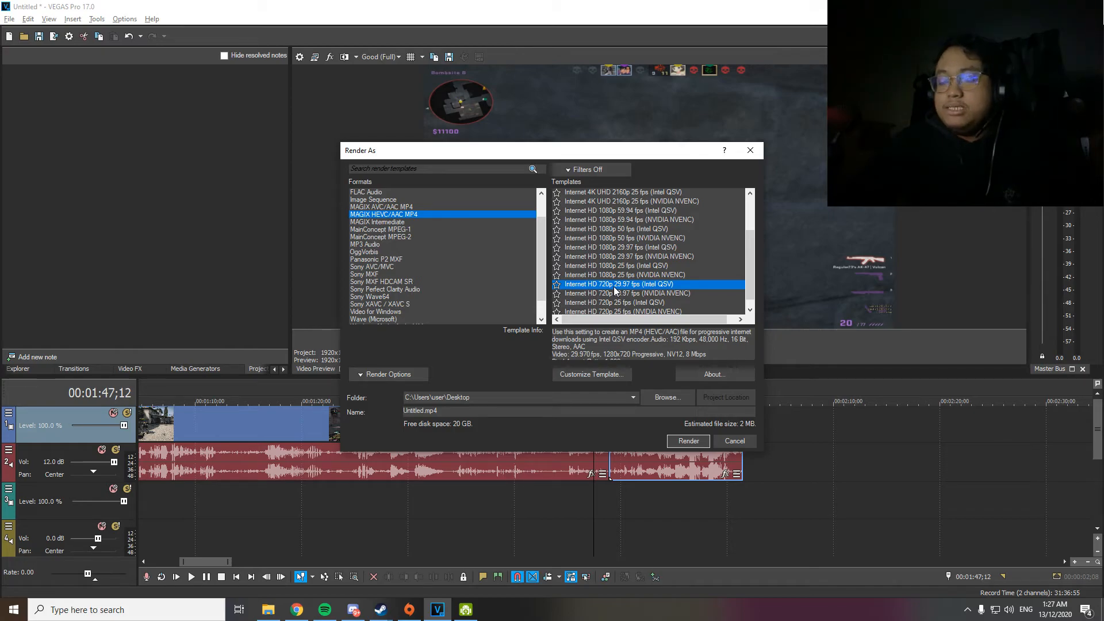
scroll(614, 289, "up", 3)
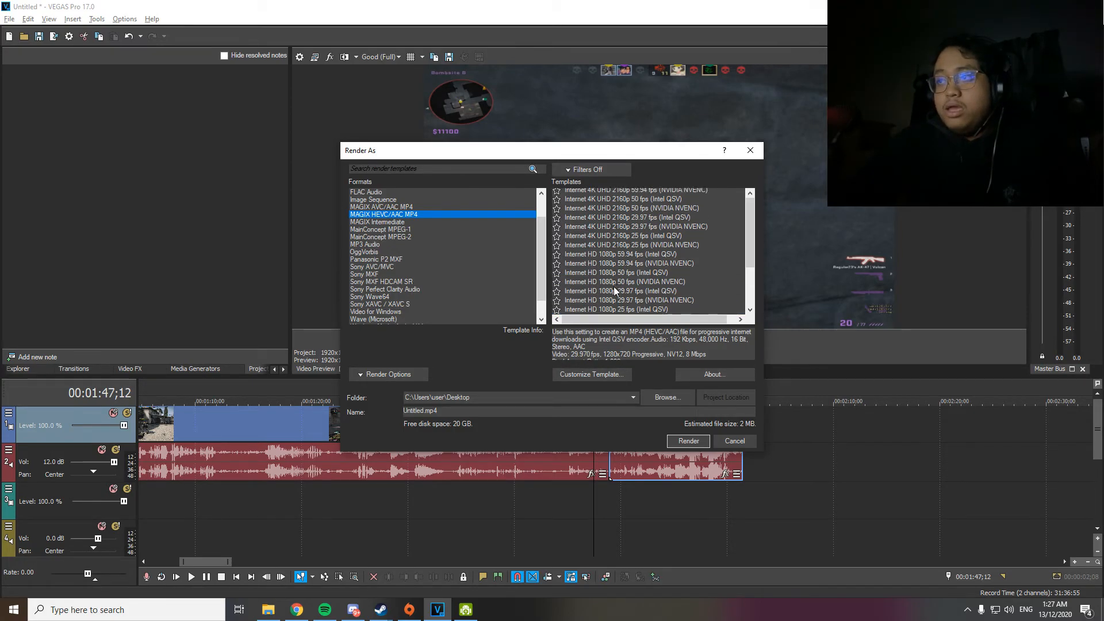
left_click(613, 269)
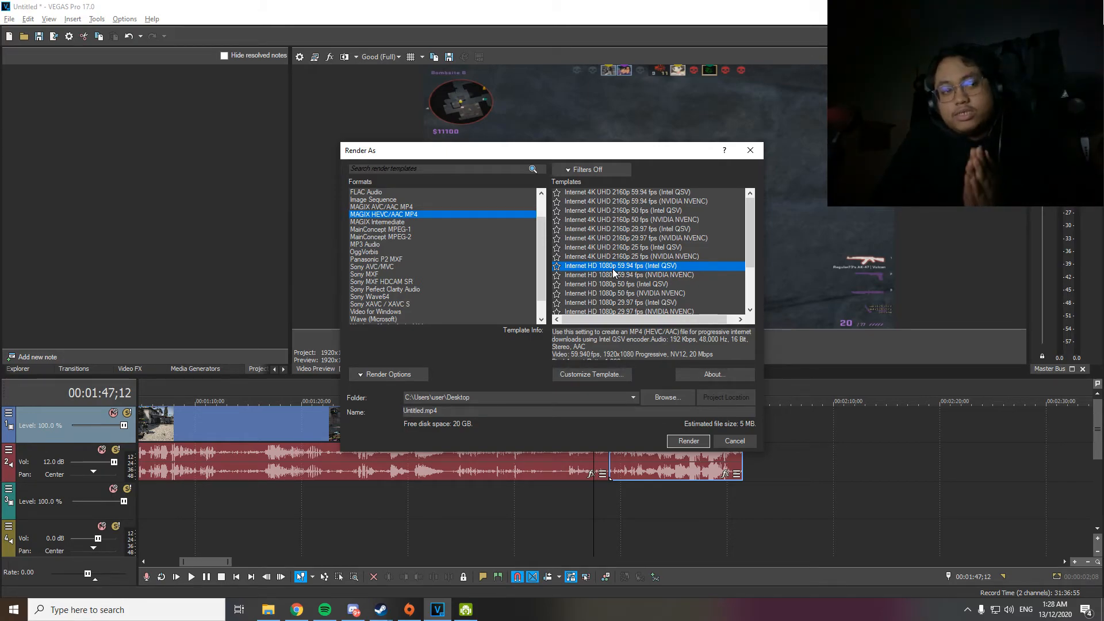
left_click(601, 248)
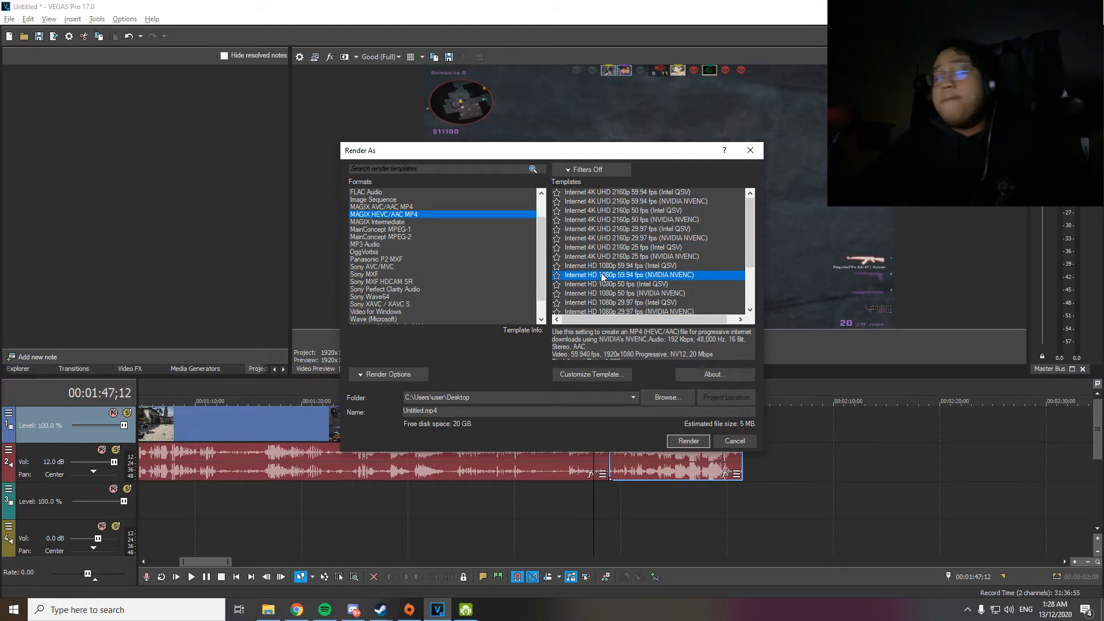
left_click(601, 267)
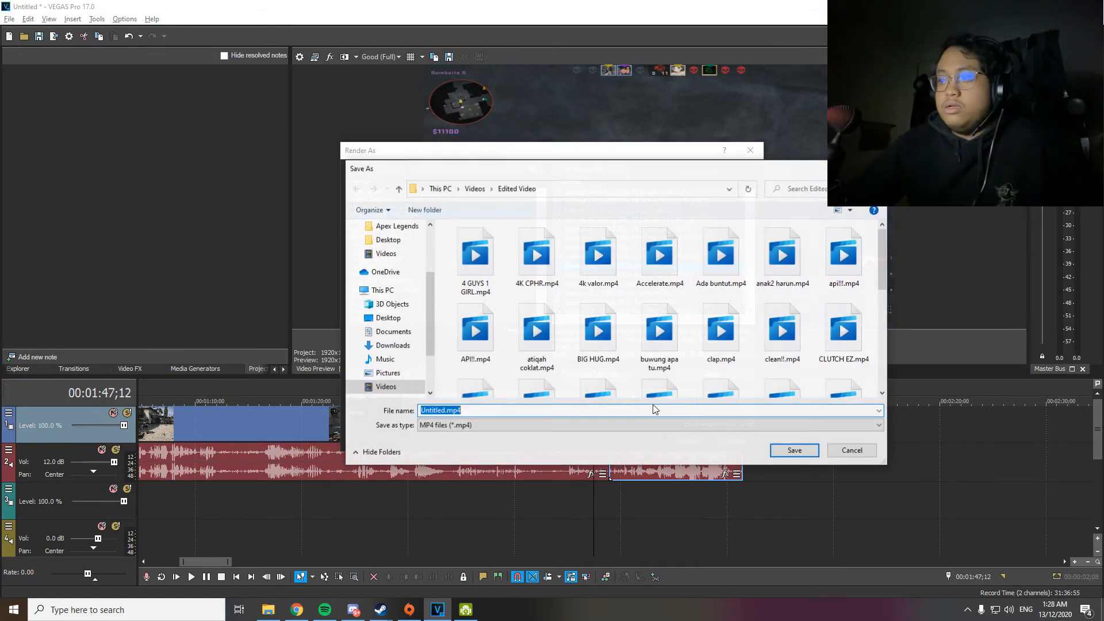
Dismiss the save location chooser, reopen it and confirm the Desktop folder as the render destination
left_click(848, 451)
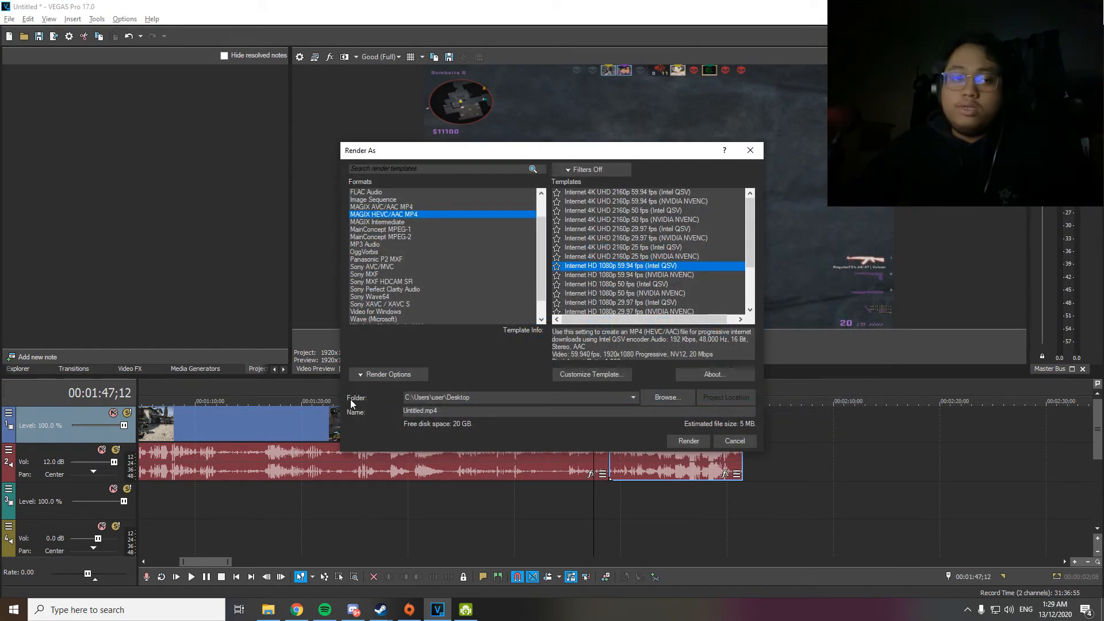
left_click(647, 402)
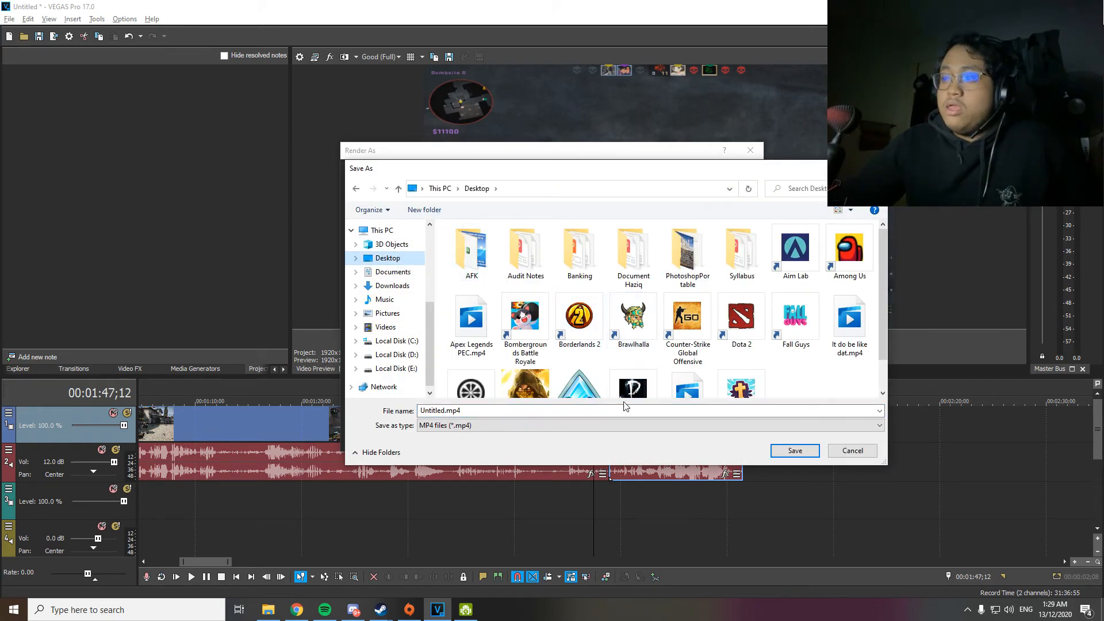
left_click(793, 451)
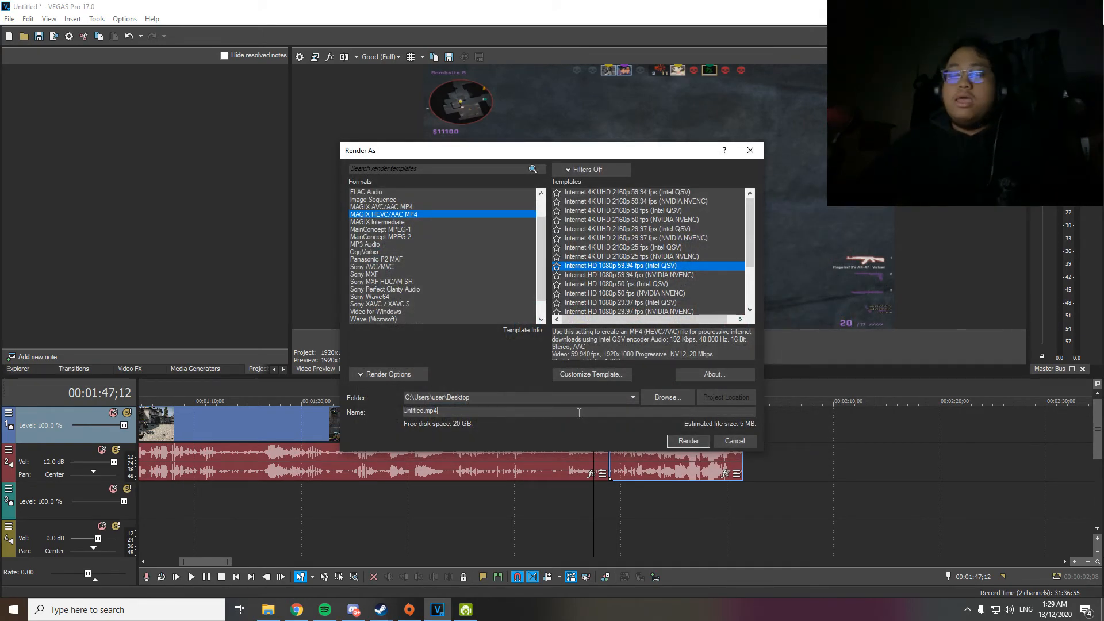
Replace the output file name with Test video 0
key("BackSpace")
key("BackSpace")
key("BackSpace")
key("BackSpace")
key("BackSpace")
key("BackSpace")
key("BackSpace")
key("BackSpace")
key("BackSpace")
key("BackSpace")
key("BackSpace")
key("BackSpace")
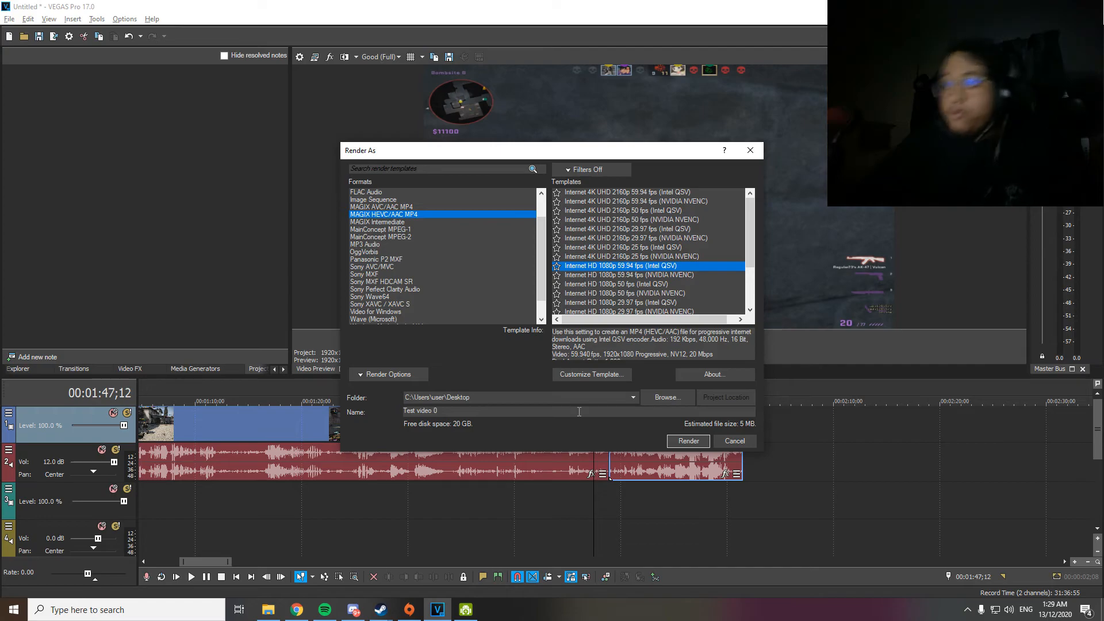
Start rendering the video and cancel the render while it is in progress
left_click(681, 443)
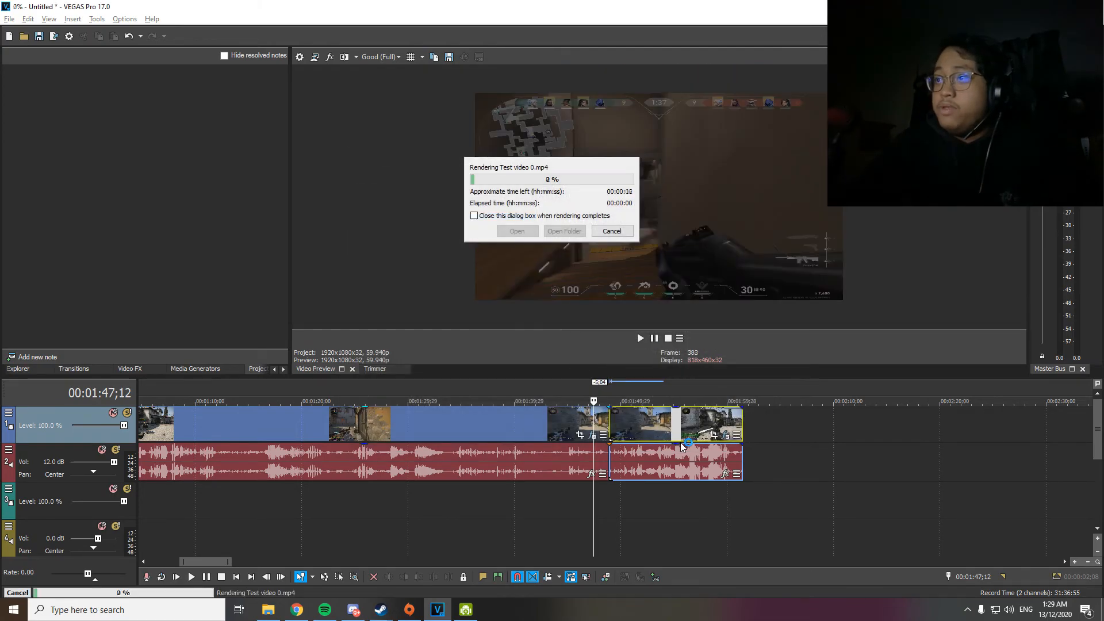
left_click(611, 231)
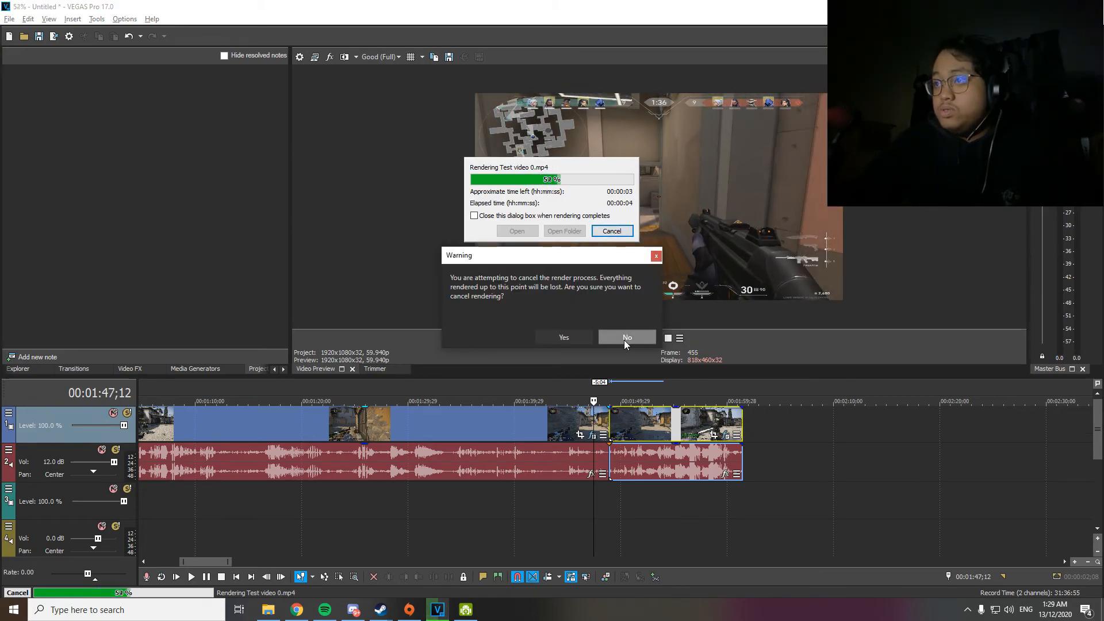
left_click(592, 339)
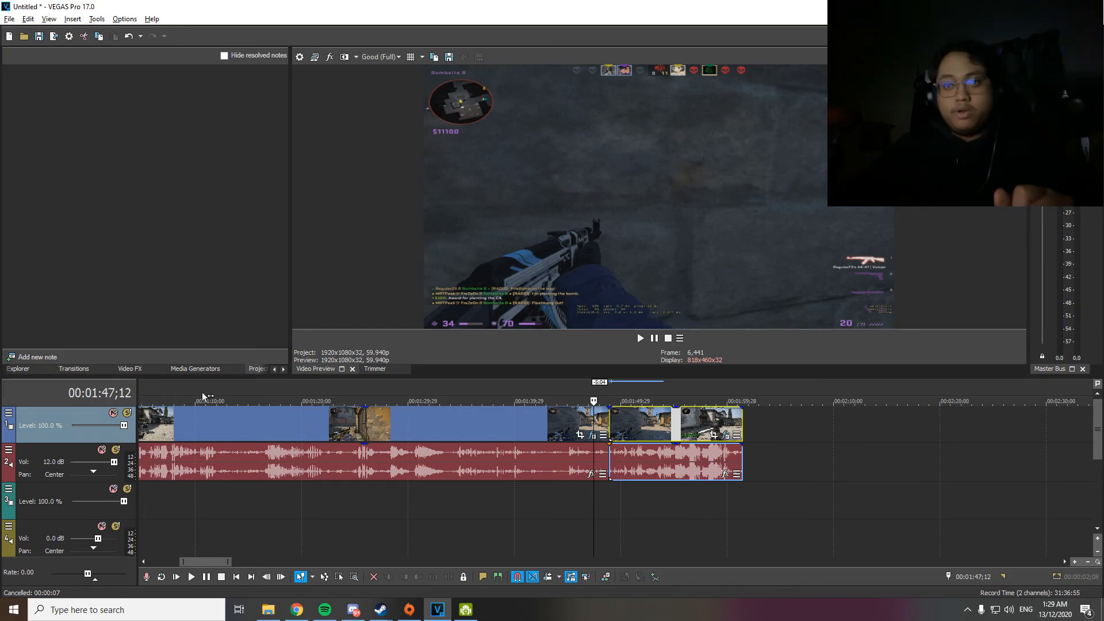
Select the whole project's time range and start rendering it to the Desktop as Test video 0
double_click(377, 388)
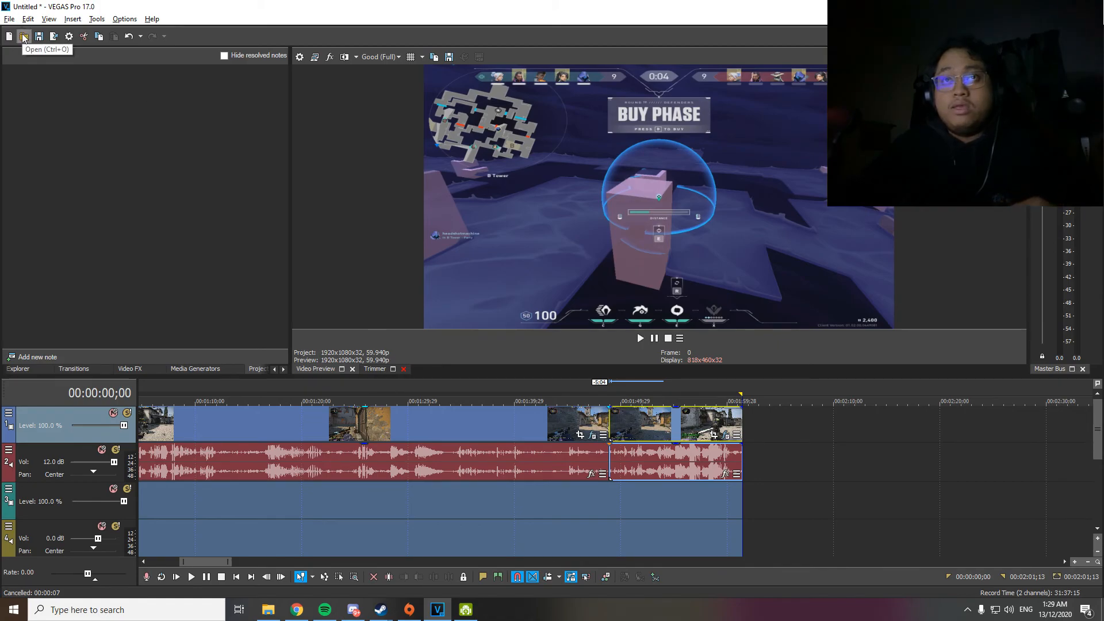
left_click(54, 36)
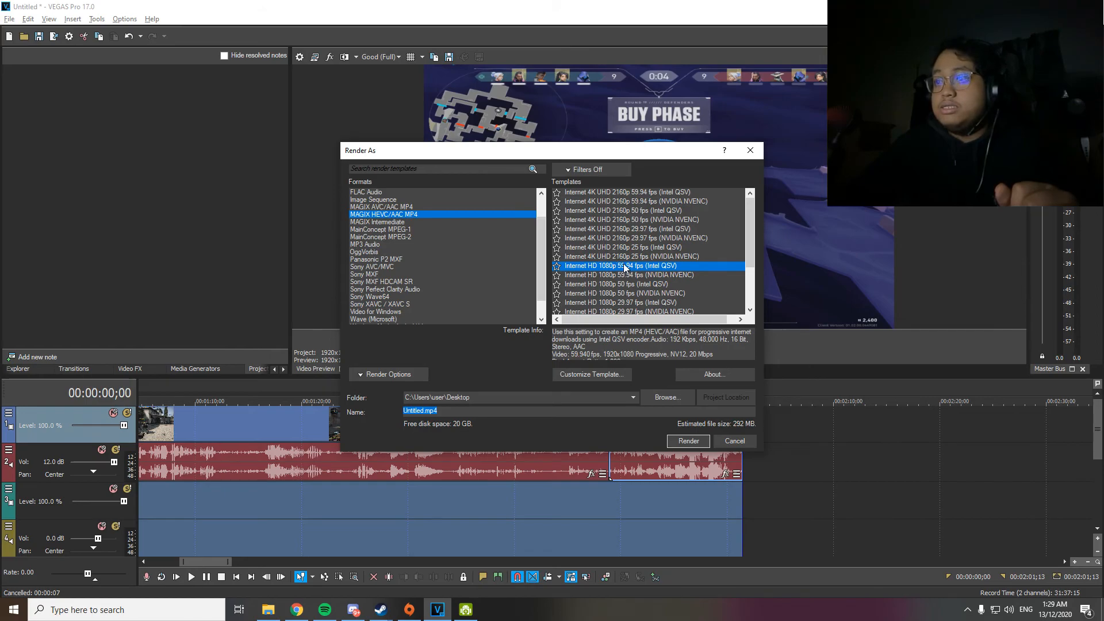
type("T")
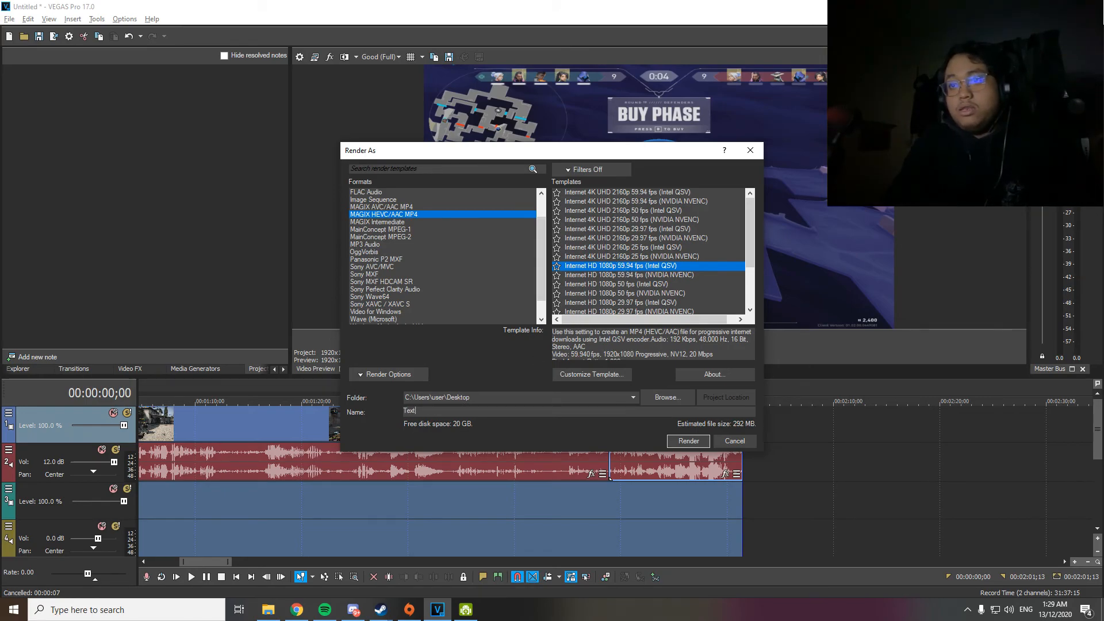
type("est video 1")
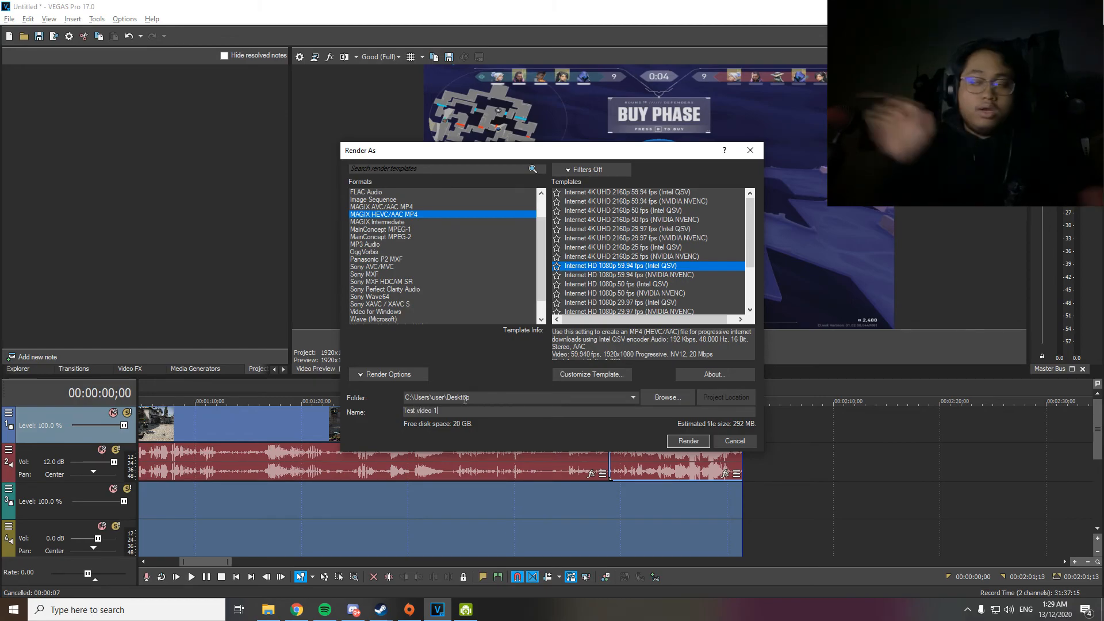
type("0")
left_click(694, 440)
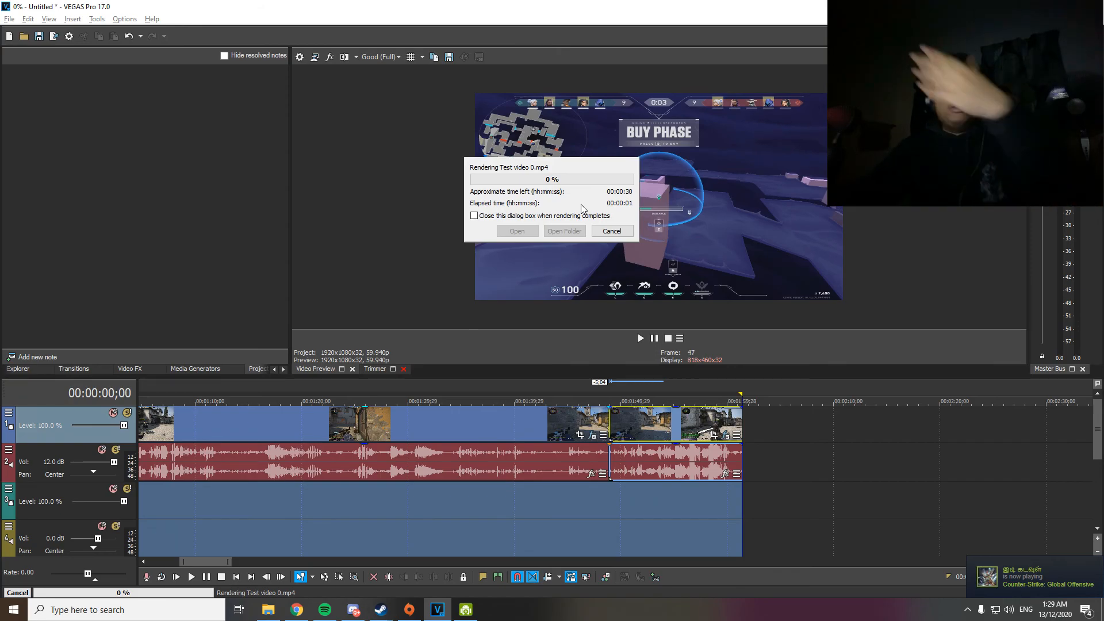